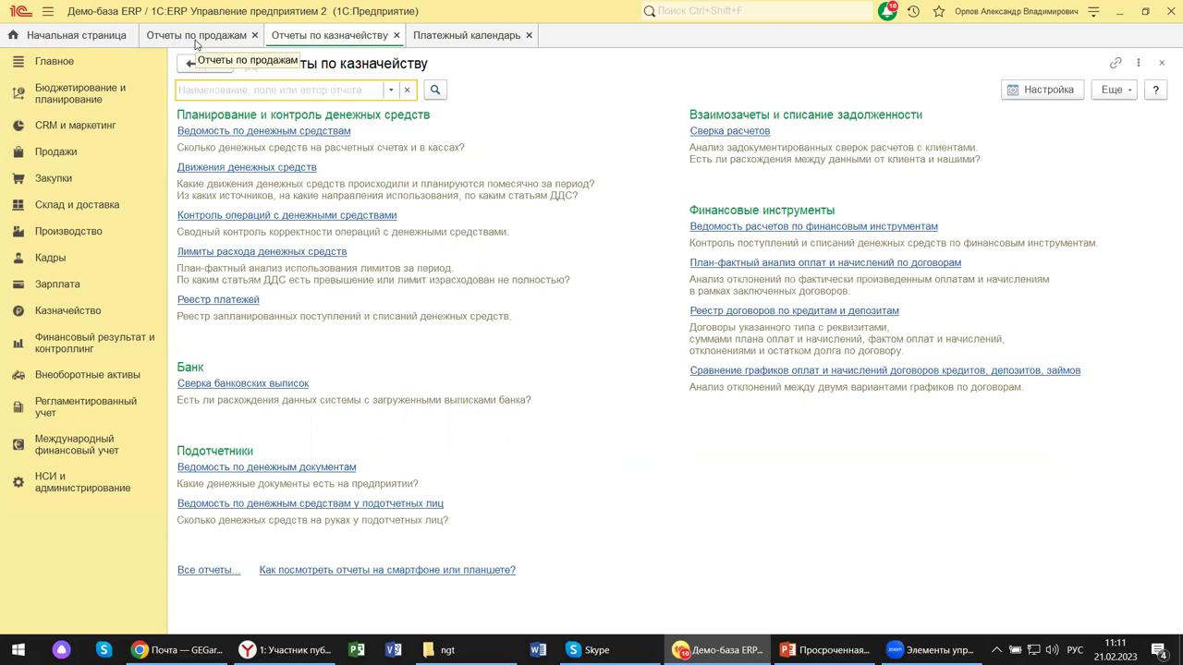
- Open the Сверка расчетов report from the treasury reports and generate it
{"action": "left_click", "coordinate": [196, 37]}
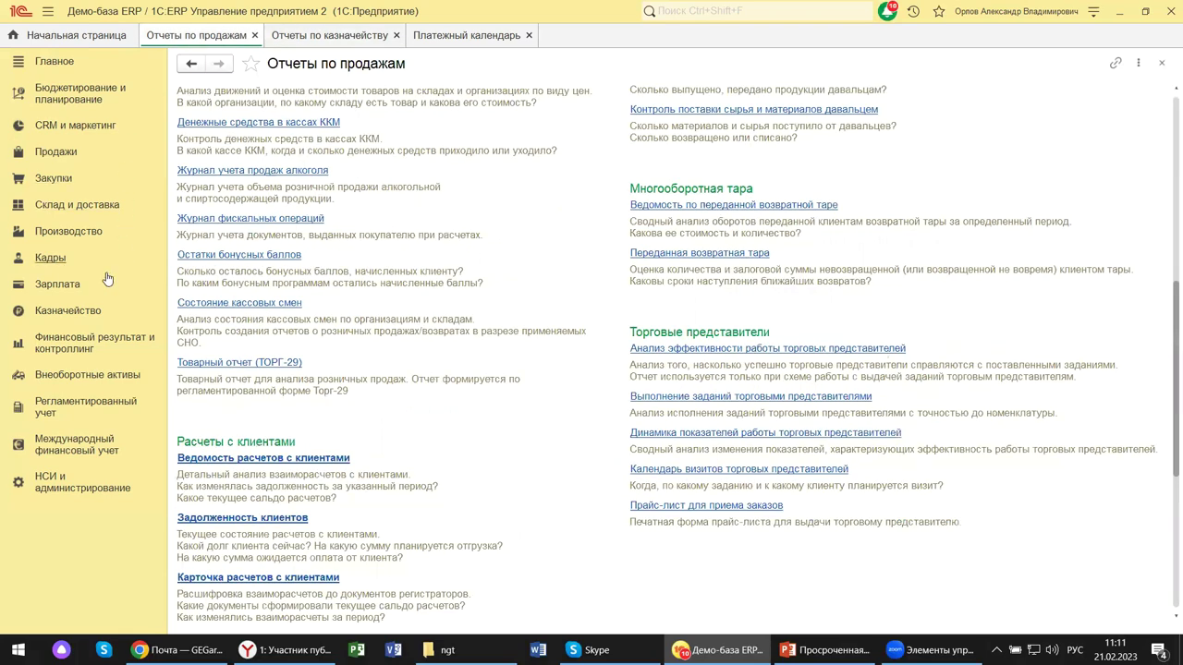
{"action": "left_click", "coordinate": [78, 312]}
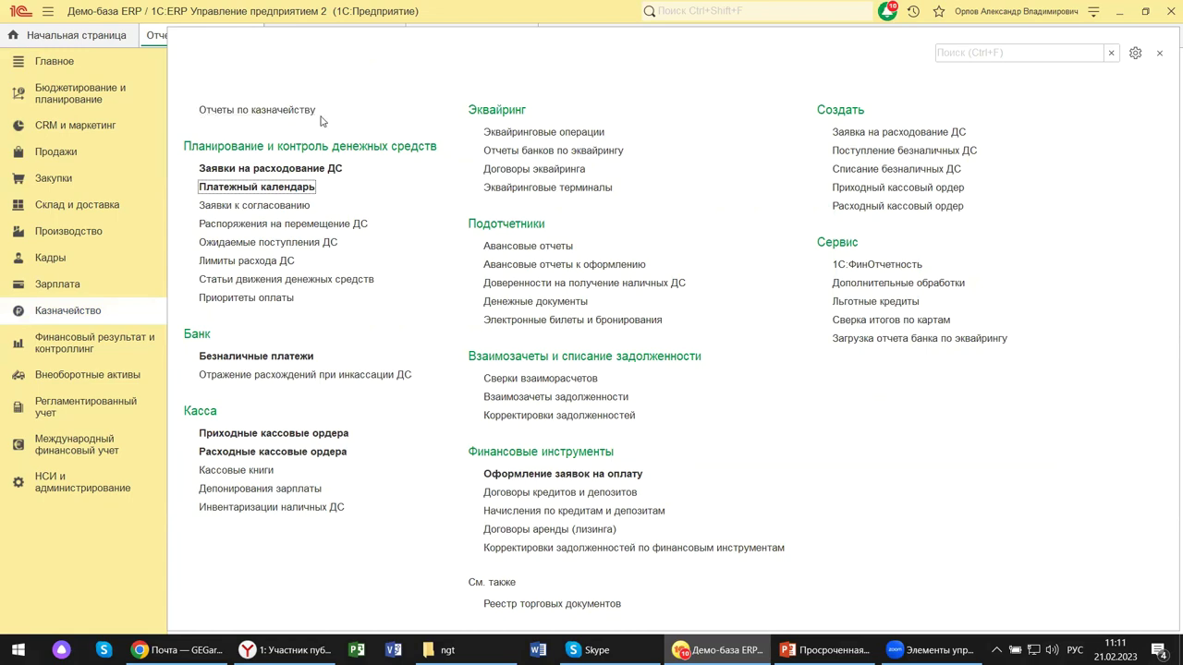
{"action": "left_click", "coordinate": [218, 111]}
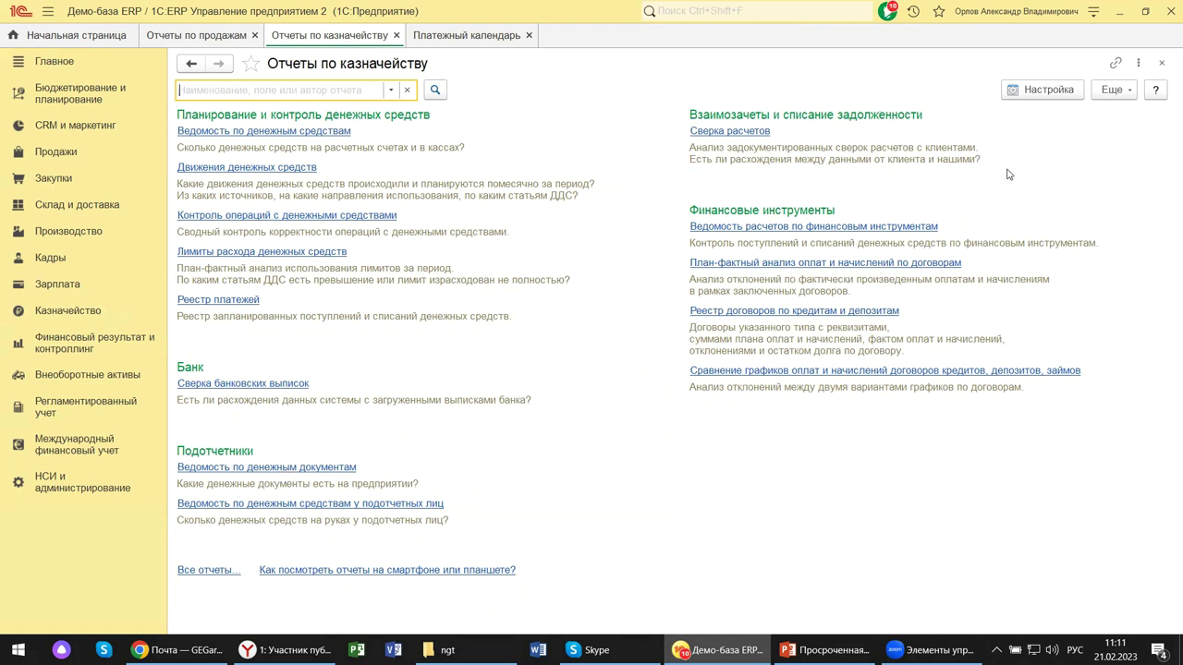
{"action": "left_click", "coordinate": [709, 134]}
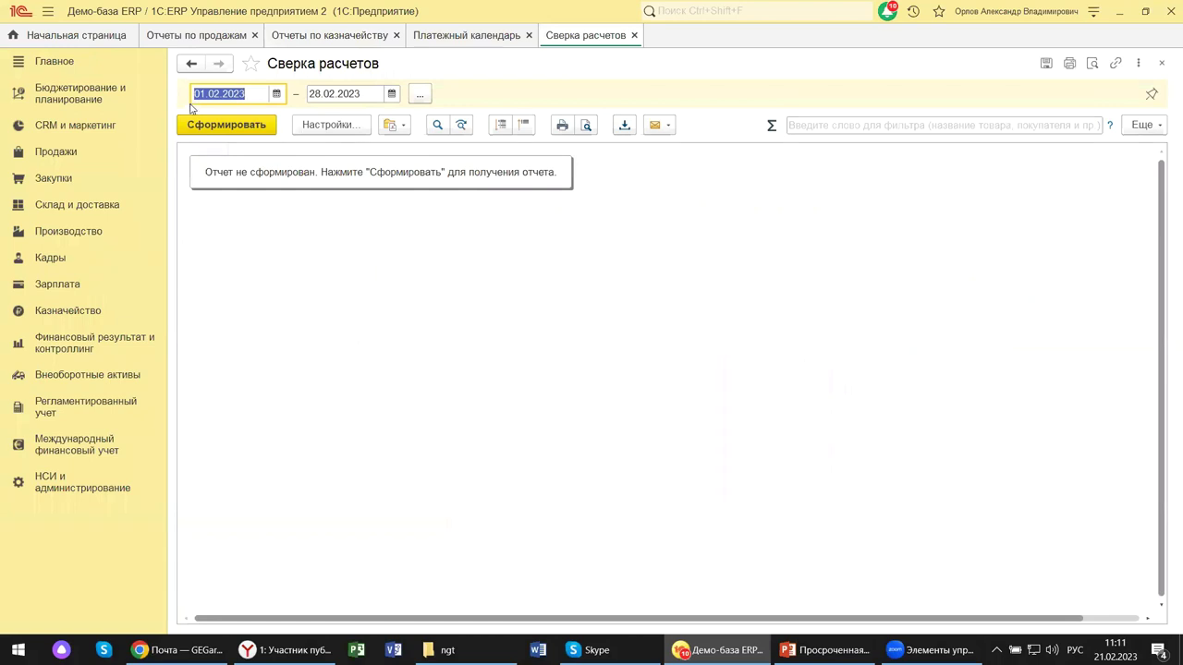
{"action": "left_click", "coordinate": [232, 128]}
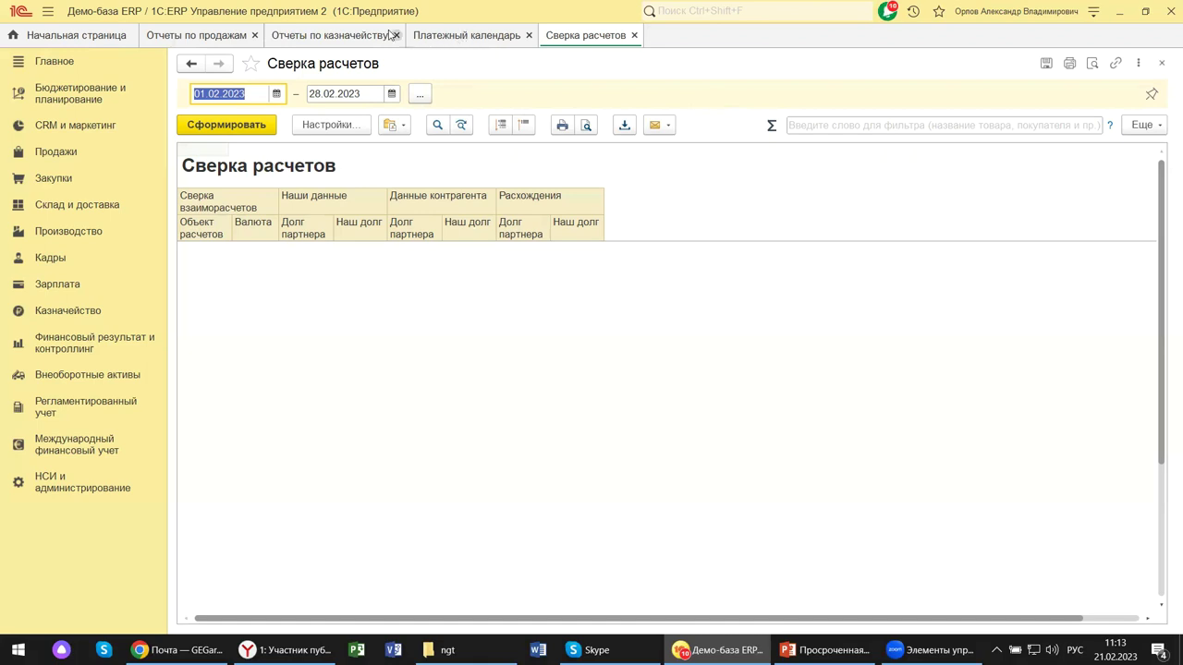
- Revisit the treasury reports and the Продажи section, and switch to PowerPoint to show slide 6 on the payment calendar settings
{"action": "left_click", "coordinate": [344, 38]}
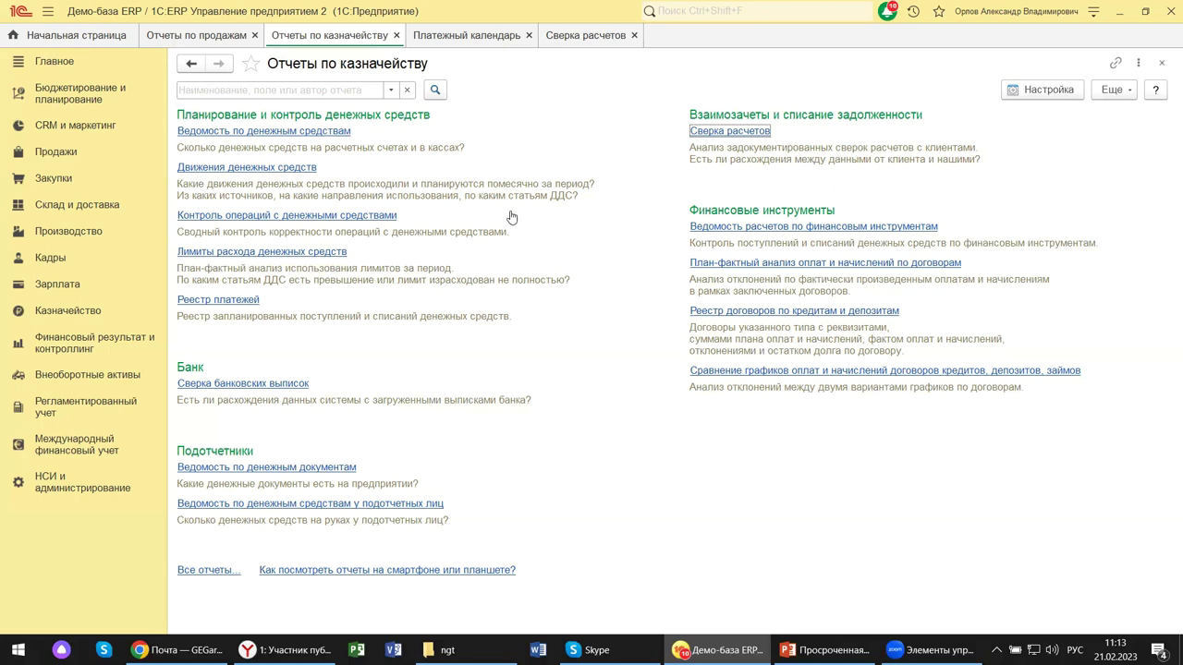
{"action": "left_click", "coordinate": [63, 153]}
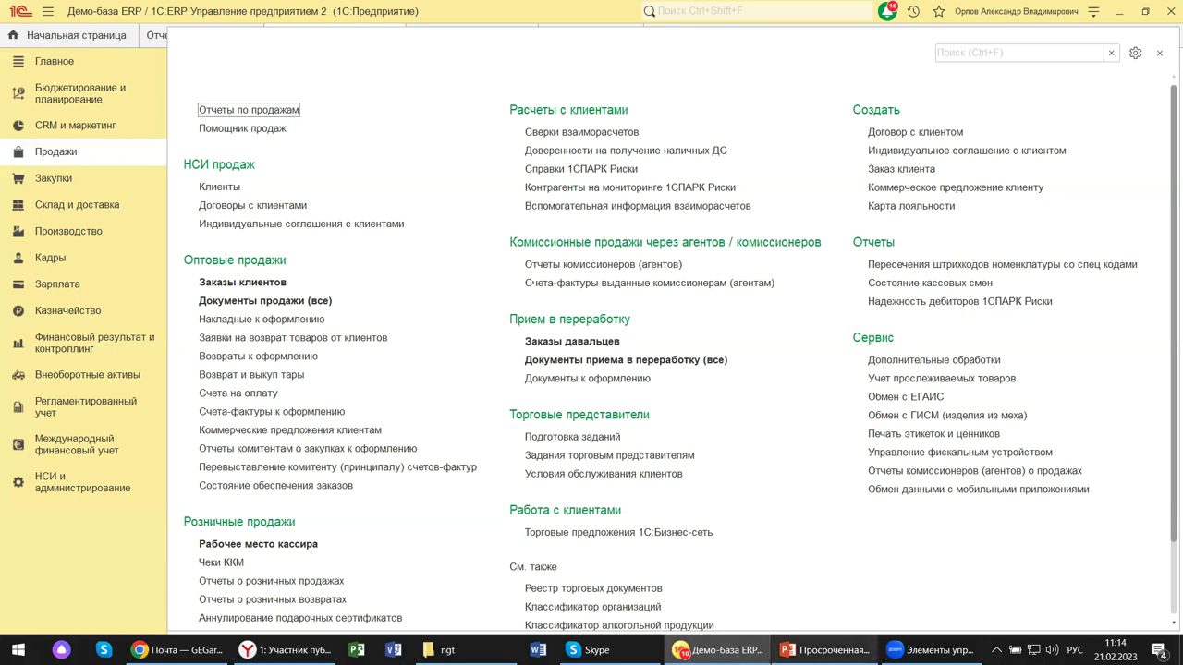
{"action": "left_click", "coordinate": [804, 645]}
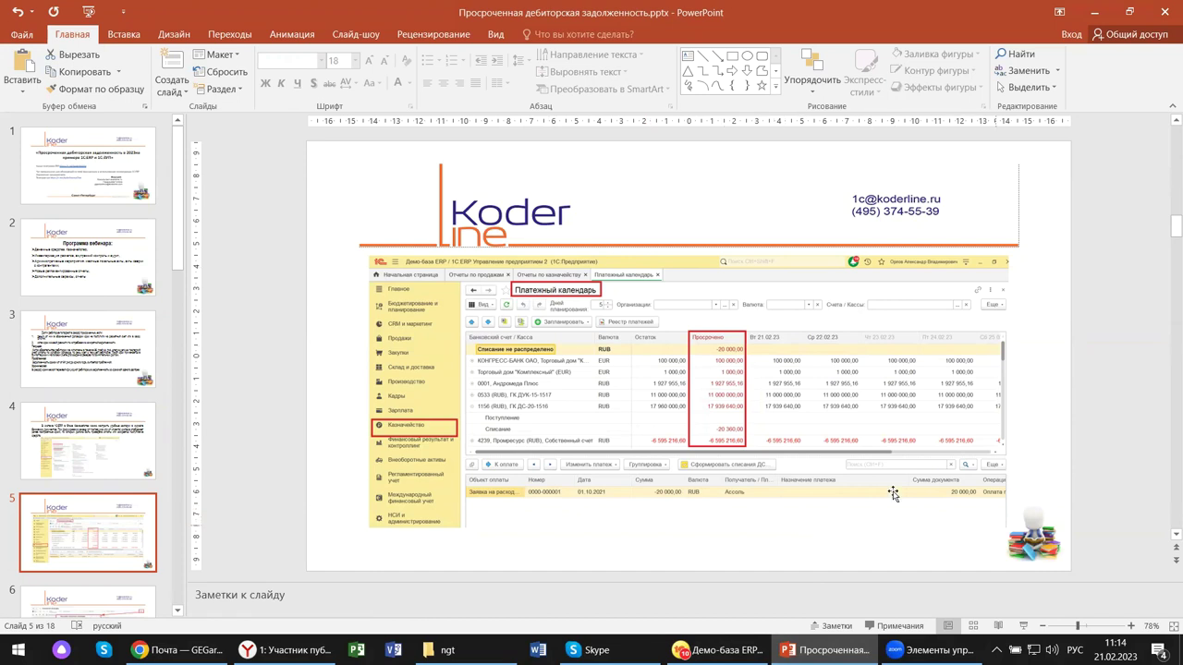
{"action": "scroll", "coordinate": [165, 473], "scroll_direction": "down", "scroll_amount": 1}
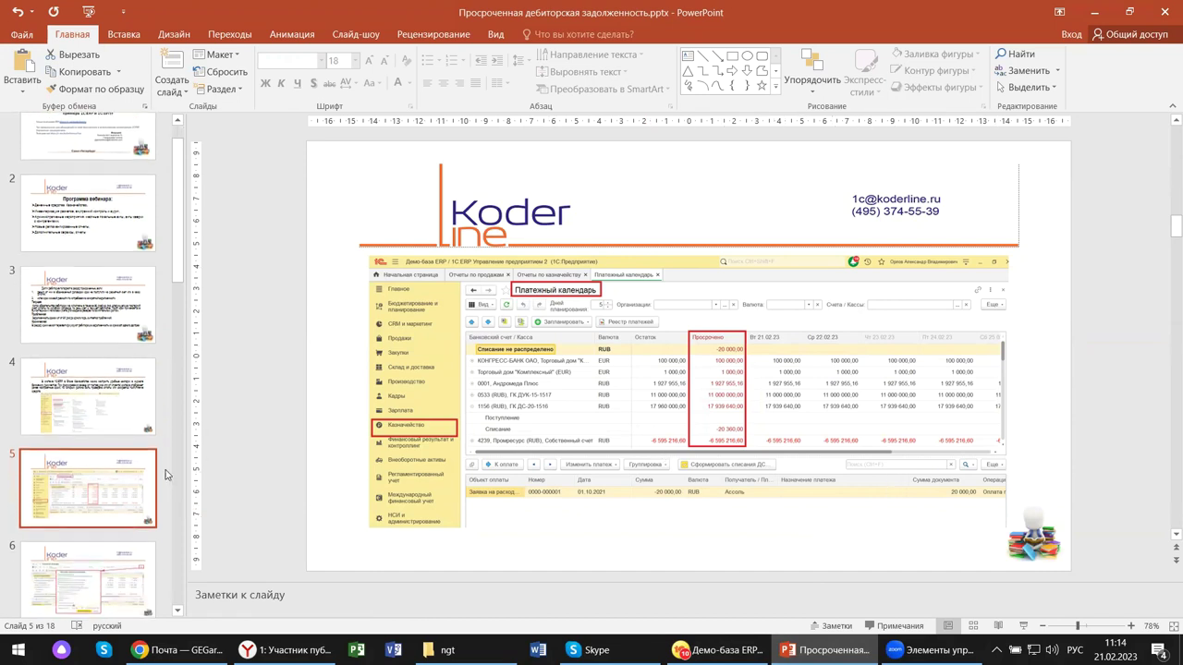
{"action": "left_click", "coordinate": [134, 598]}
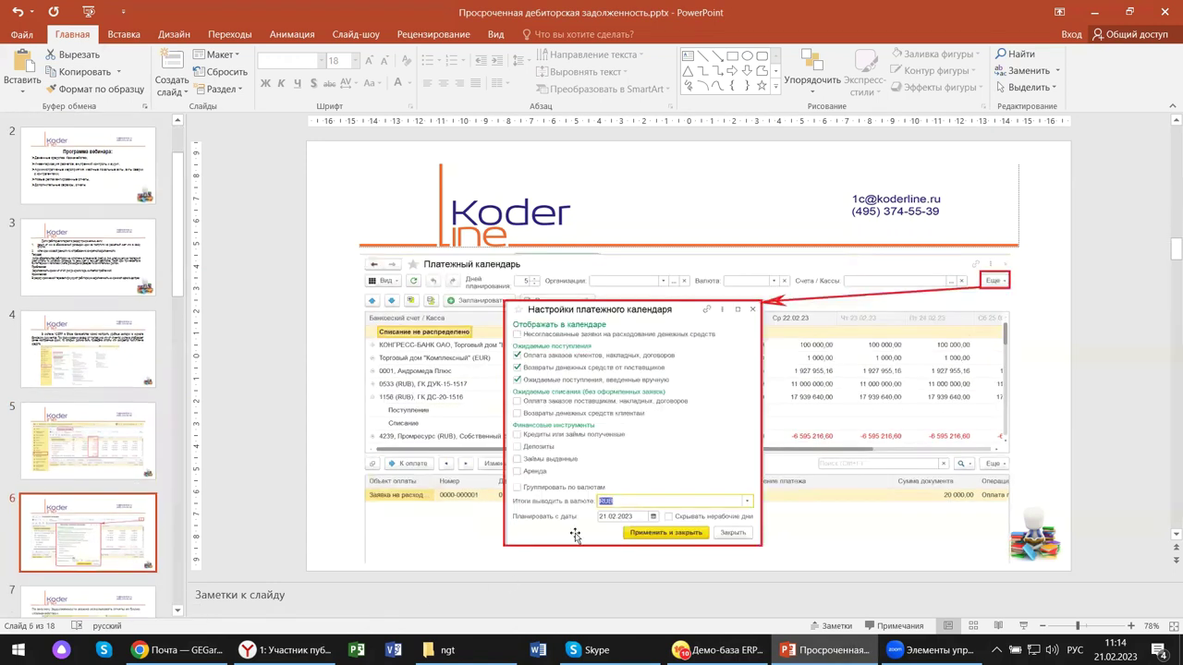
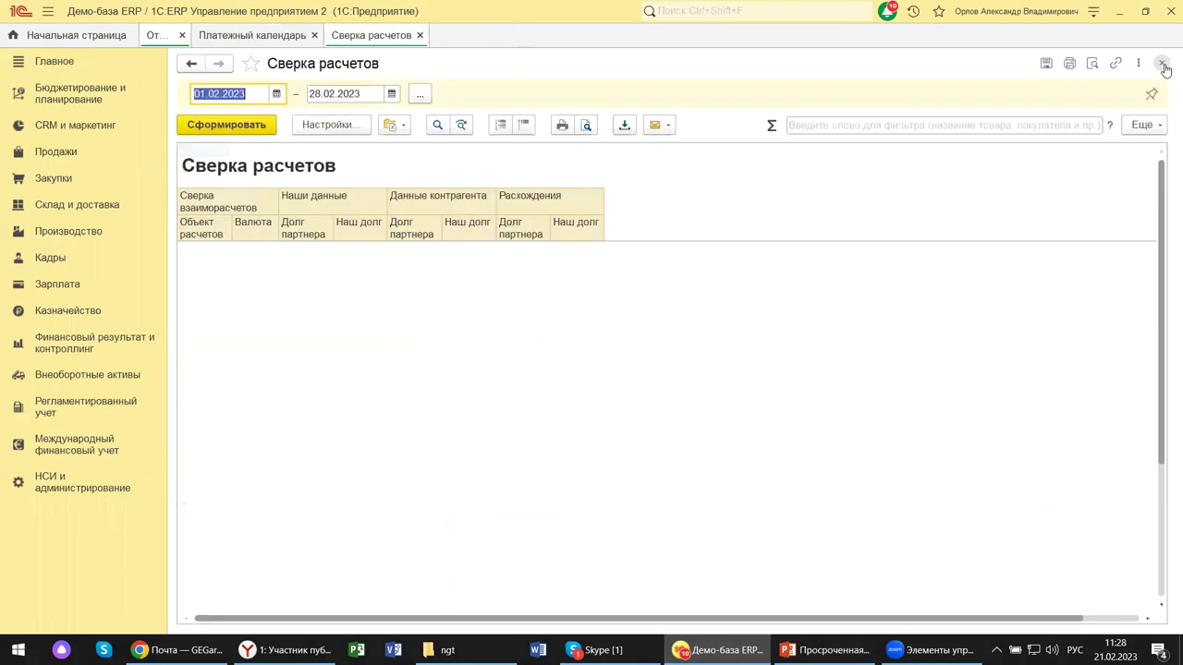
- Close the Сверка расчетов report and open Торговые предложения 1С:Бизнес-сеть from the Продажи section
{"action": "left_click", "coordinate": [1162, 63]}
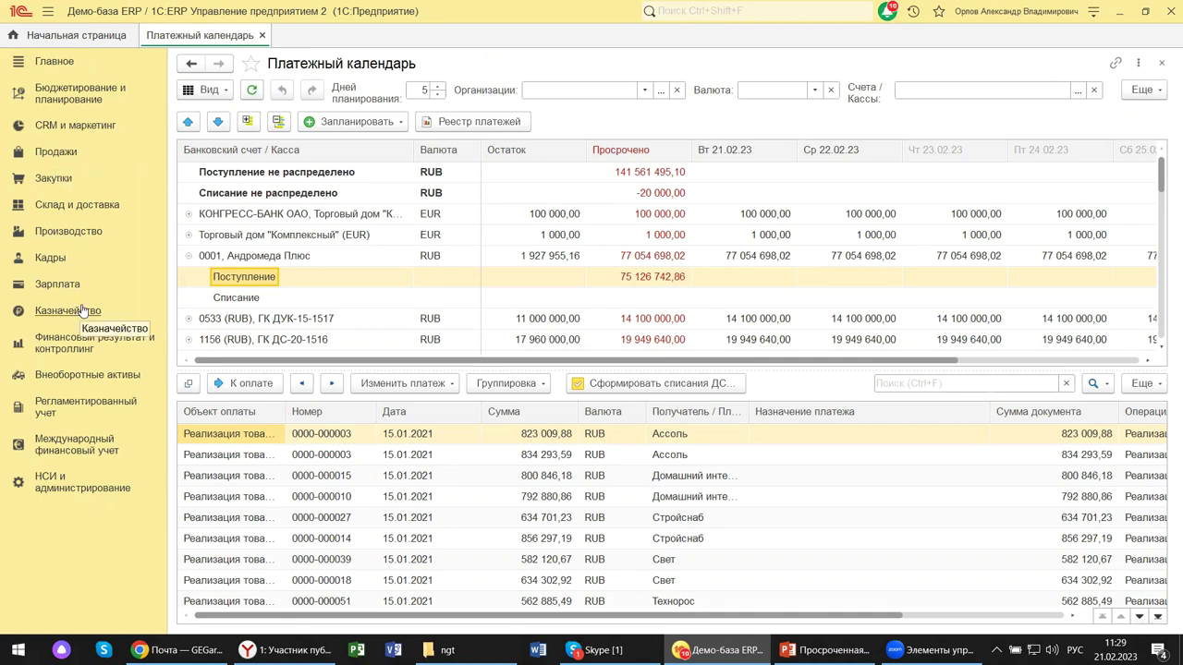
{"action": "left_click", "coordinate": [57, 155]}
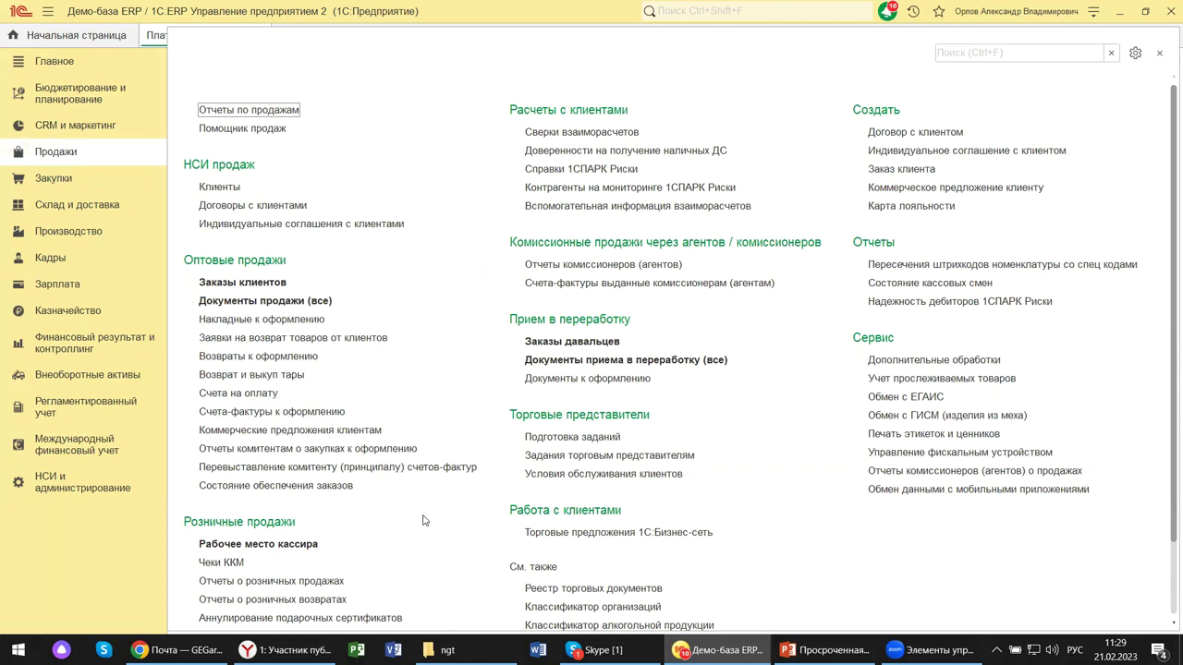
{"action": "scroll", "coordinate": [462, 536], "scroll_direction": "down", "scroll_amount": 2}
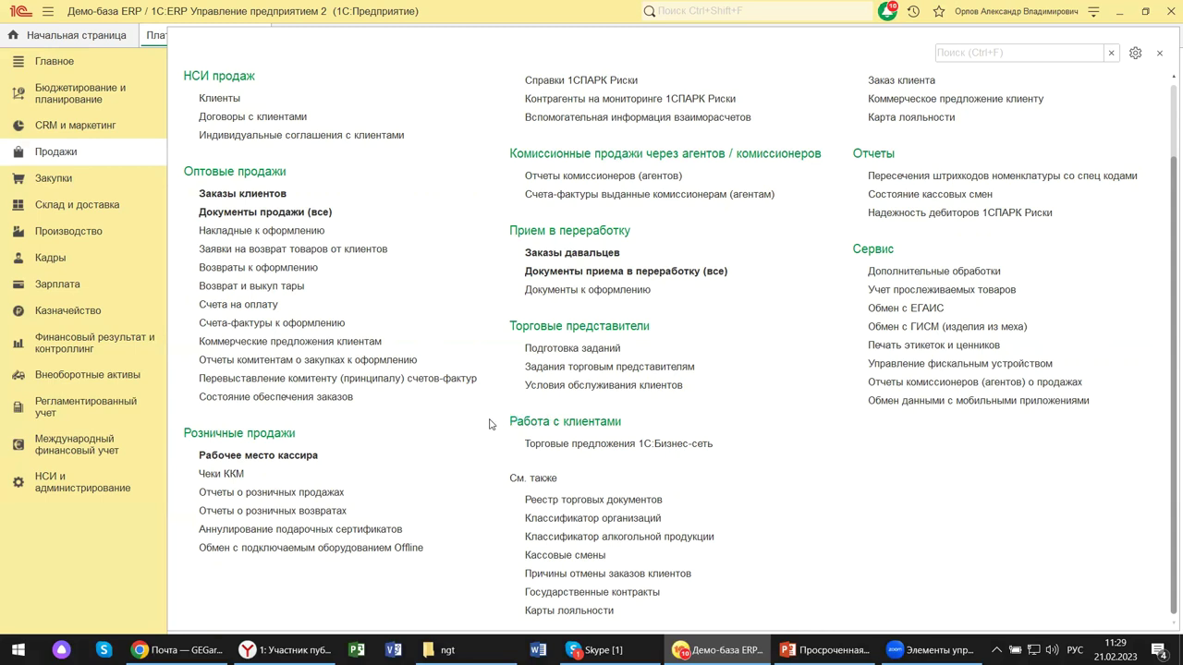
{"action": "left_click", "coordinate": [579, 445]}
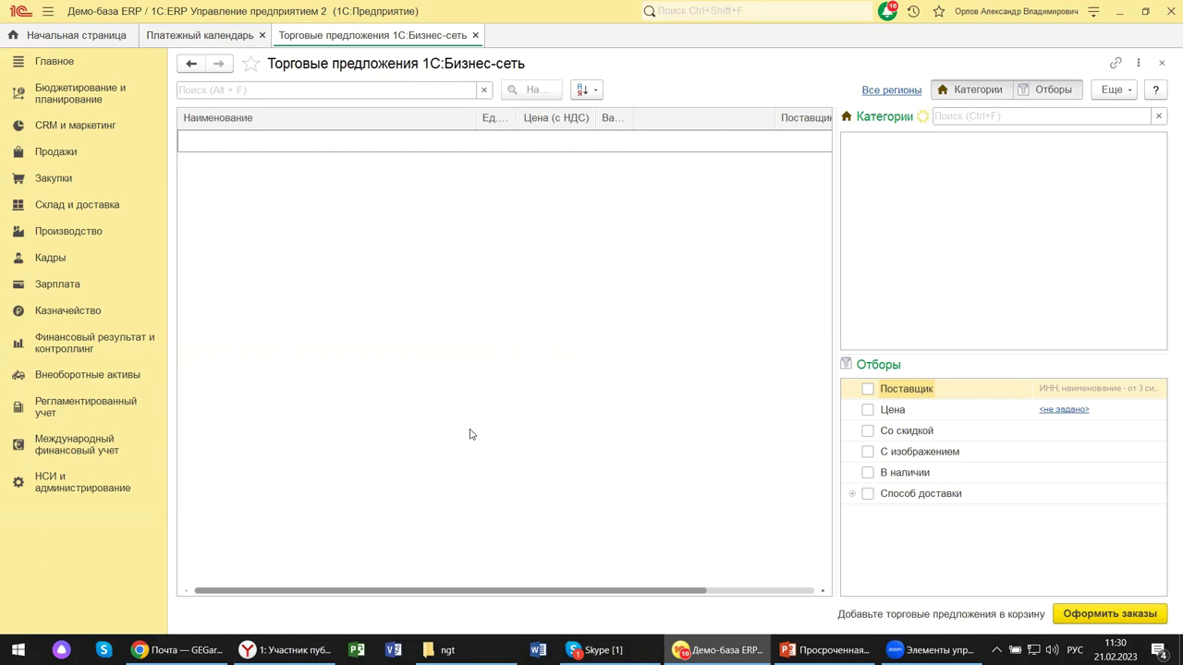
- Try to filter the trade offers by supplier and delivery method, view their supplier and availability columns, and close the list
{"action": "left_click", "coordinate": [868, 388]}
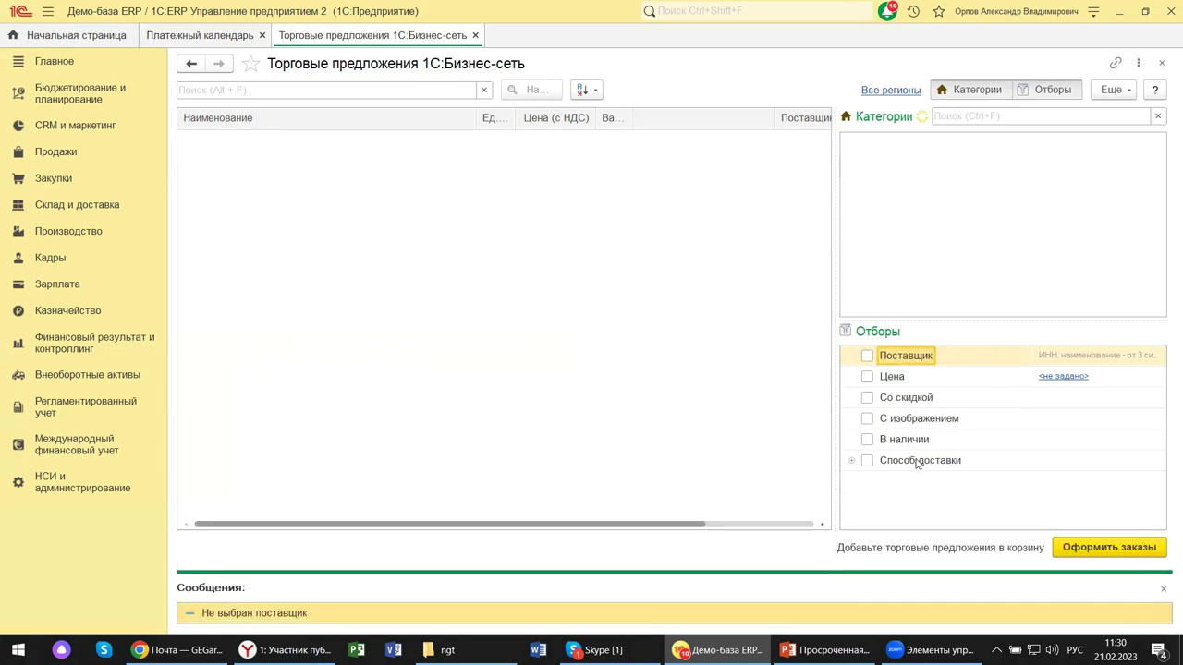
{"action": "left_click", "coordinate": [866, 460]}
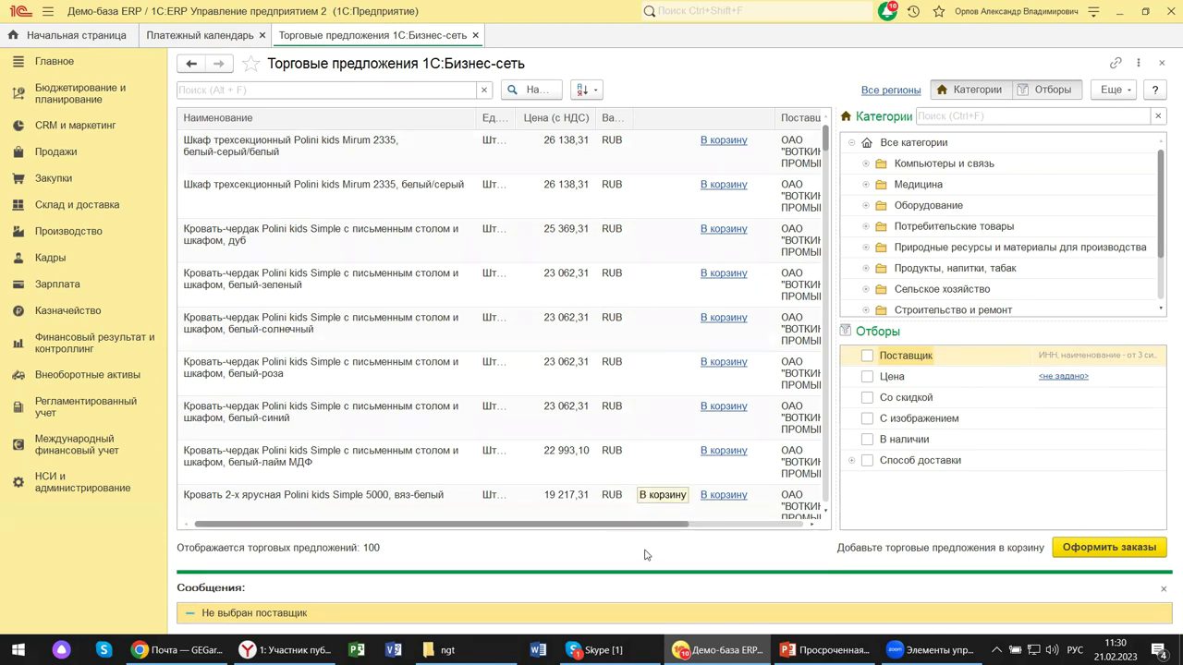
{"action": "left_click_drag", "start_coordinate": [637, 525], "coordinate": [767, 538]}
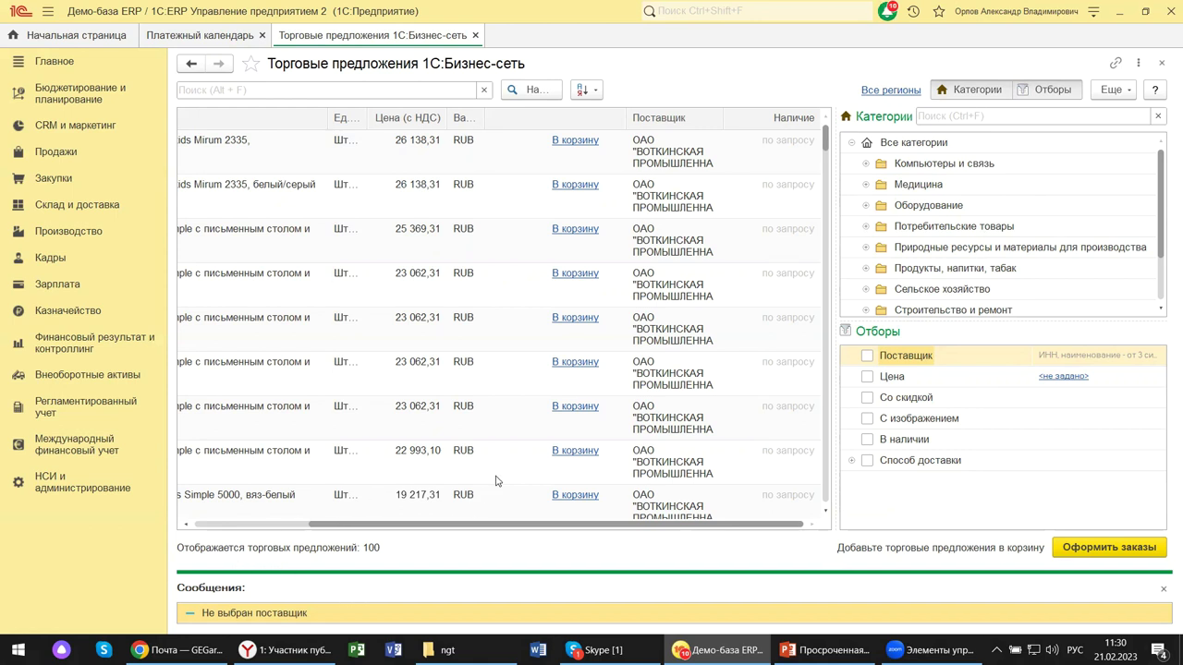
{"action": "left_click", "coordinate": [1162, 63]}
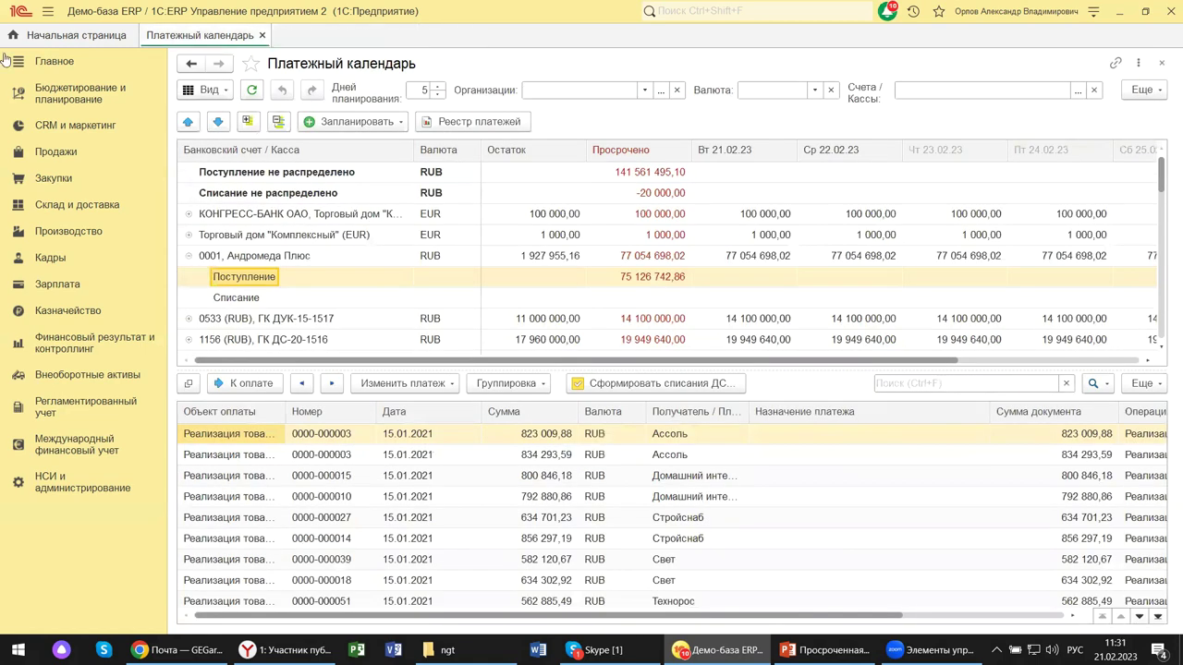
- Open Справки 1СПАРК Риски from the Продажи section and set the counterparty field's data type to Контрагент
{"action": "left_click", "coordinate": [53, 151]}
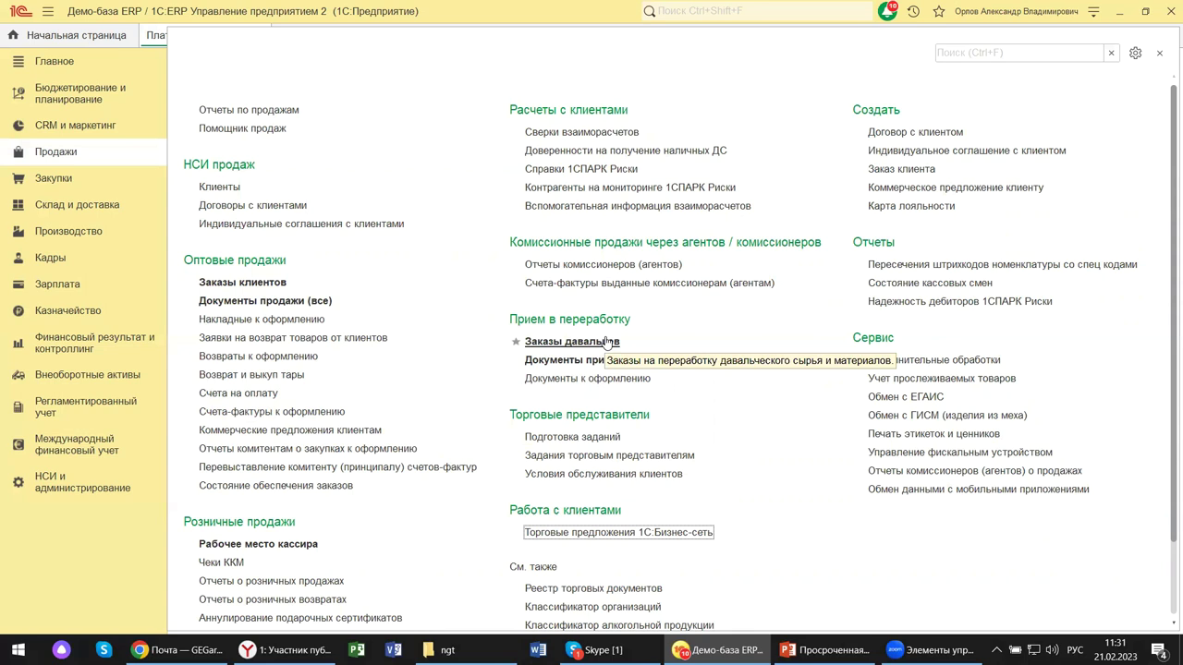
{"action": "left_click", "coordinate": [586, 172]}
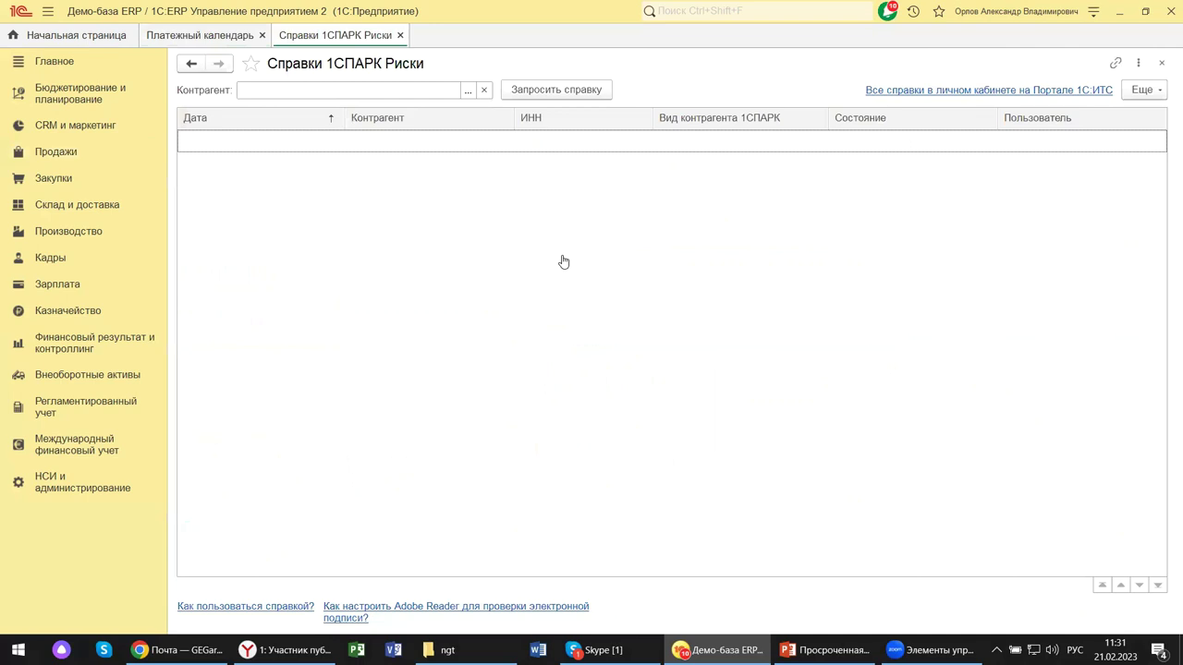
{"action": "left_click", "coordinate": [466, 94]}
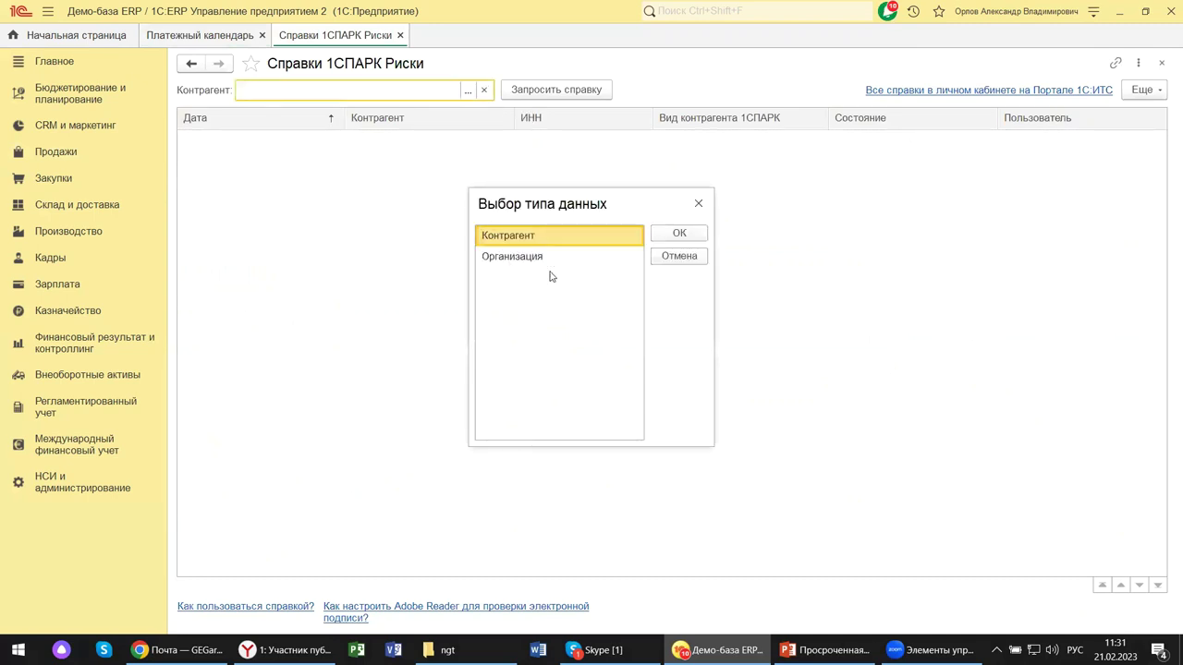
{"action": "left_click", "coordinate": [680, 232]}
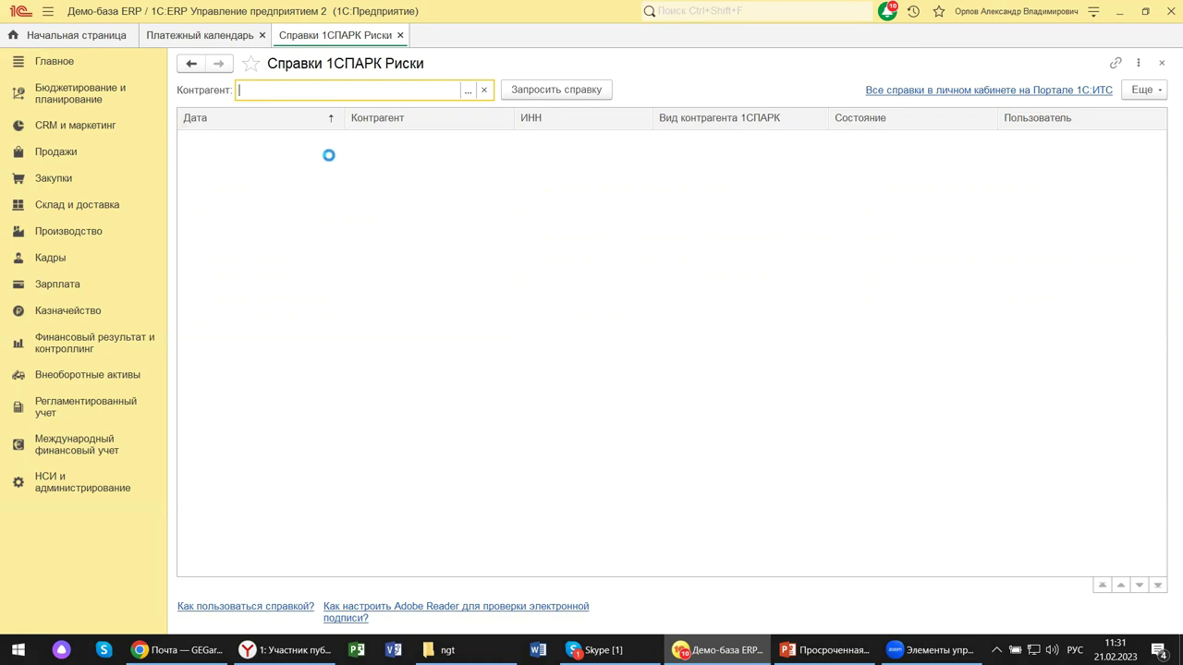
- Choose Гознак as the counterparty and request its 1СПАРК Риски report
{"action": "left_click", "coordinate": [307, 87]}
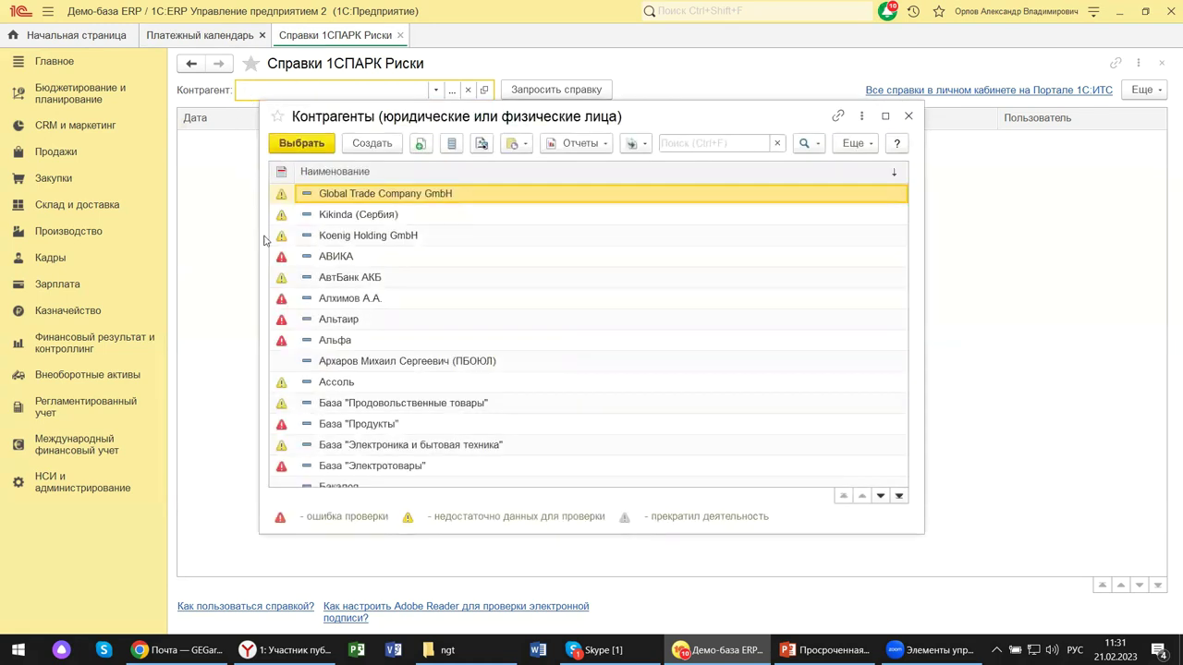
{"action": "scroll", "coordinate": [347, 434], "scroll_direction": "down", "scroll_amount": 1}
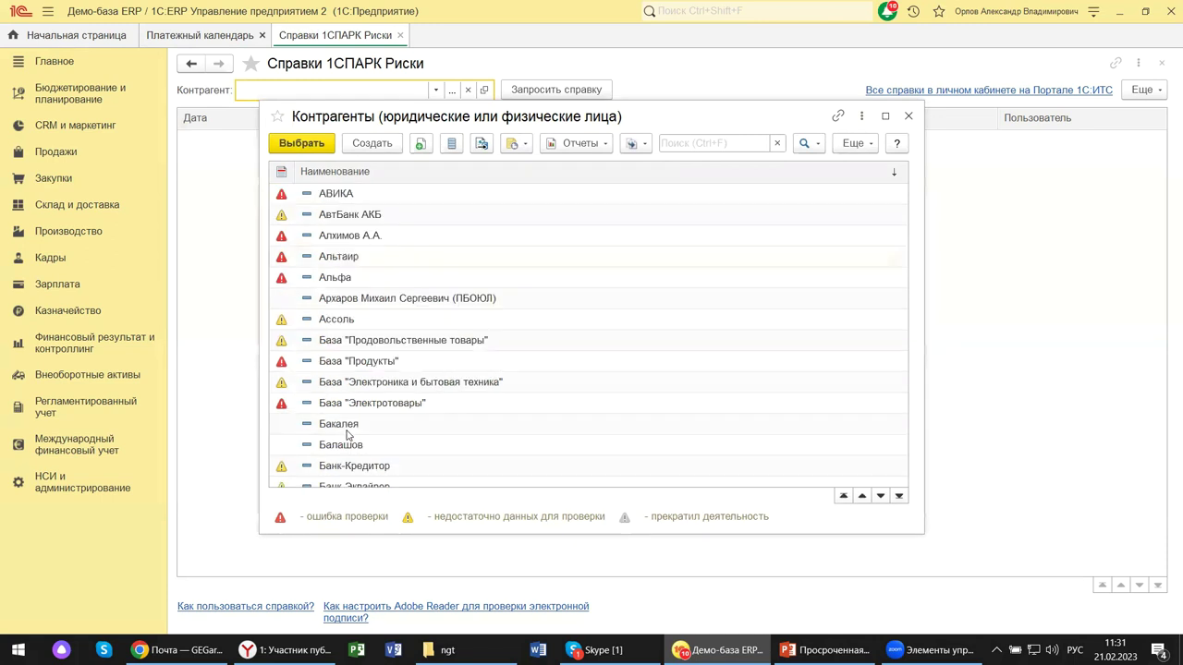
{"action": "scroll", "coordinate": [346, 434], "scroll_direction": "down", "scroll_amount": 1}
{"action": "scroll", "coordinate": [344, 407], "scroll_direction": "down", "scroll_amount": 1}
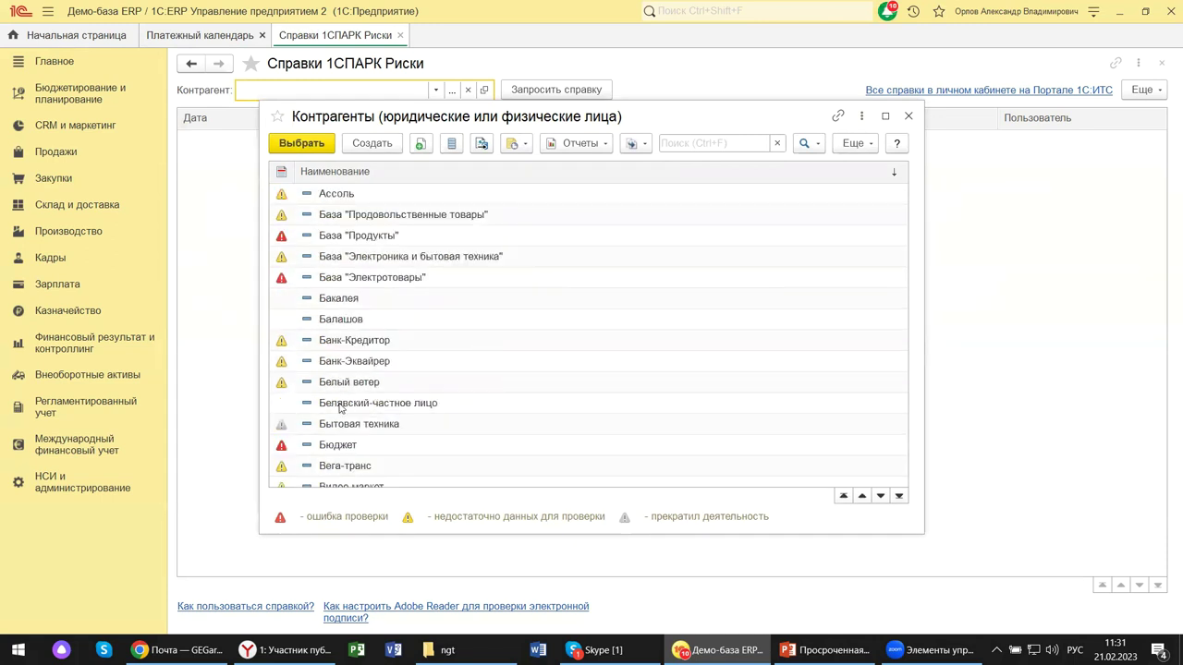
{"action": "scroll", "coordinate": [347, 459], "scroll_direction": "down", "scroll_amount": 2}
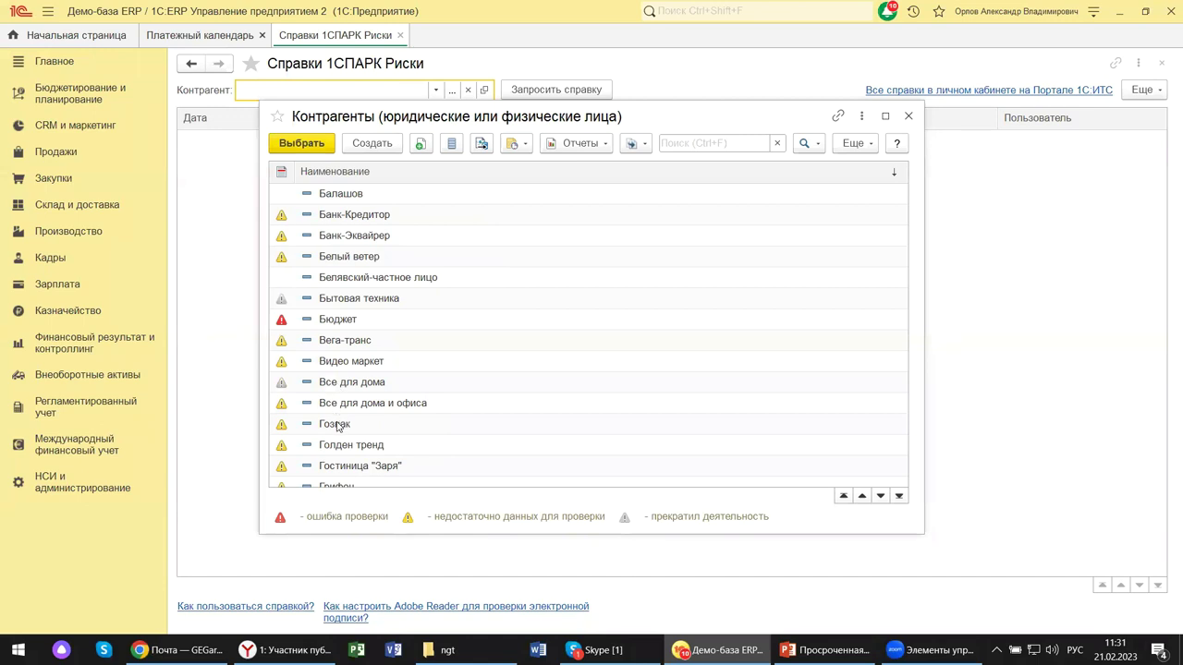
{"action": "left_click", "coordinate": [339, 427]}
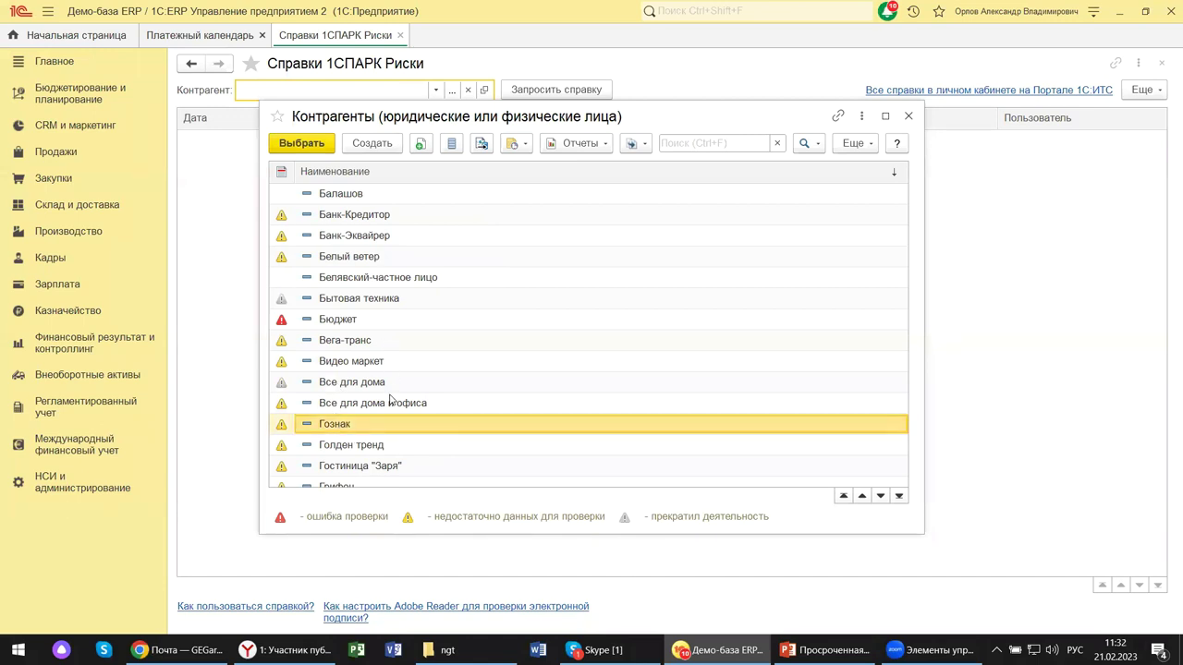
{"action": "left_click", "coordinate": [291, 144]}
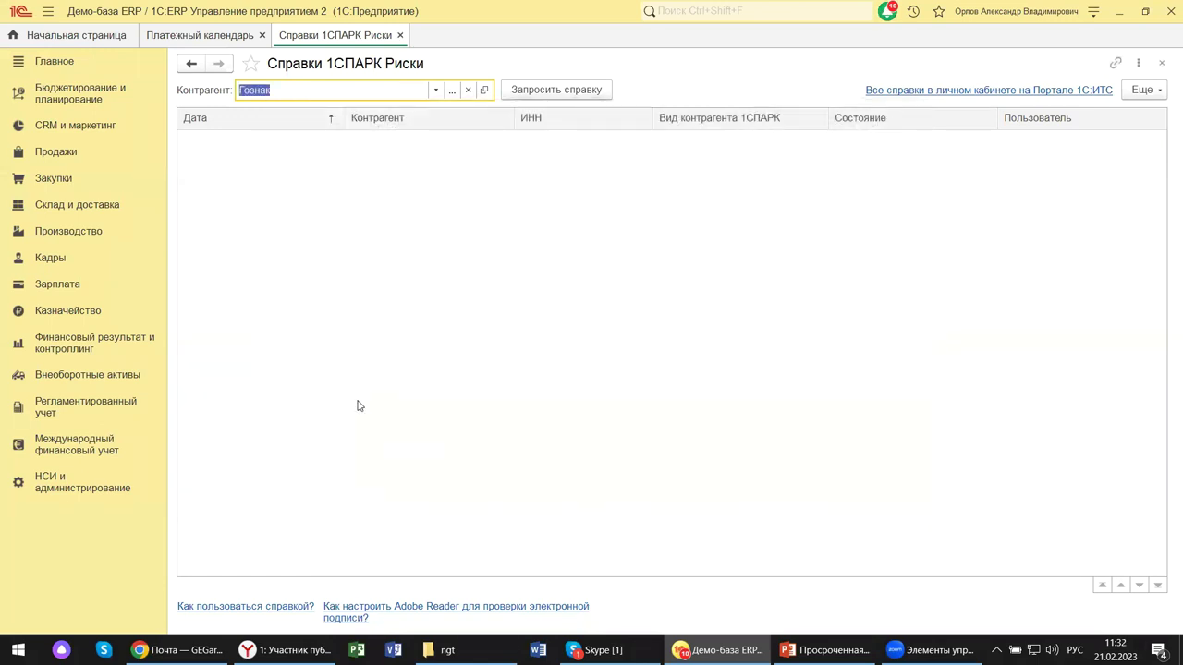
{"action": "left_click", "coordinate": [559, 96]}
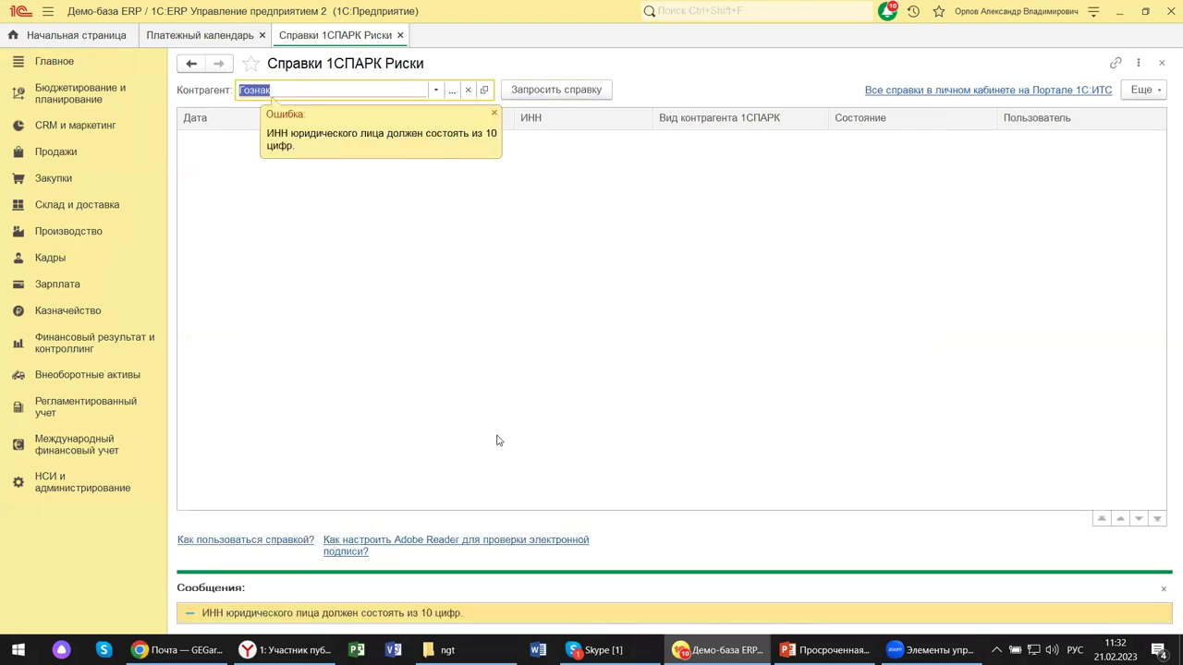
- Open the Гознак counterparty card and examine its main details and its addresses and phones
{"action": "left_click", "coordinate": [435, 90]}
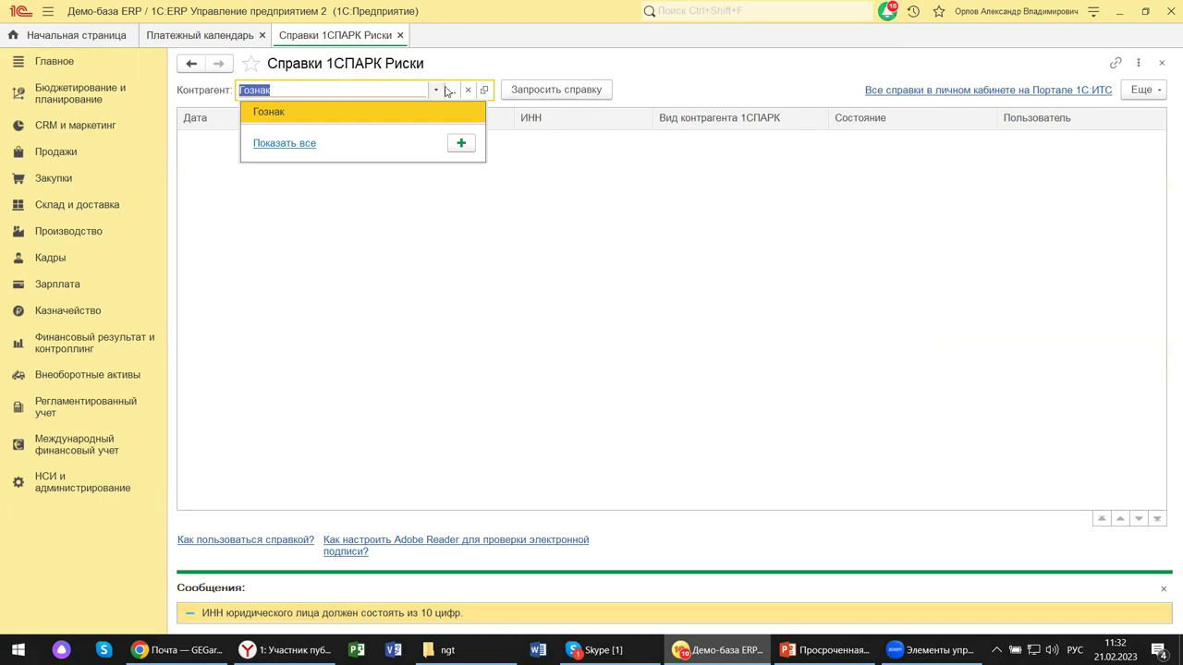
{"action": "left_click", "coordinate": [485, 90]}
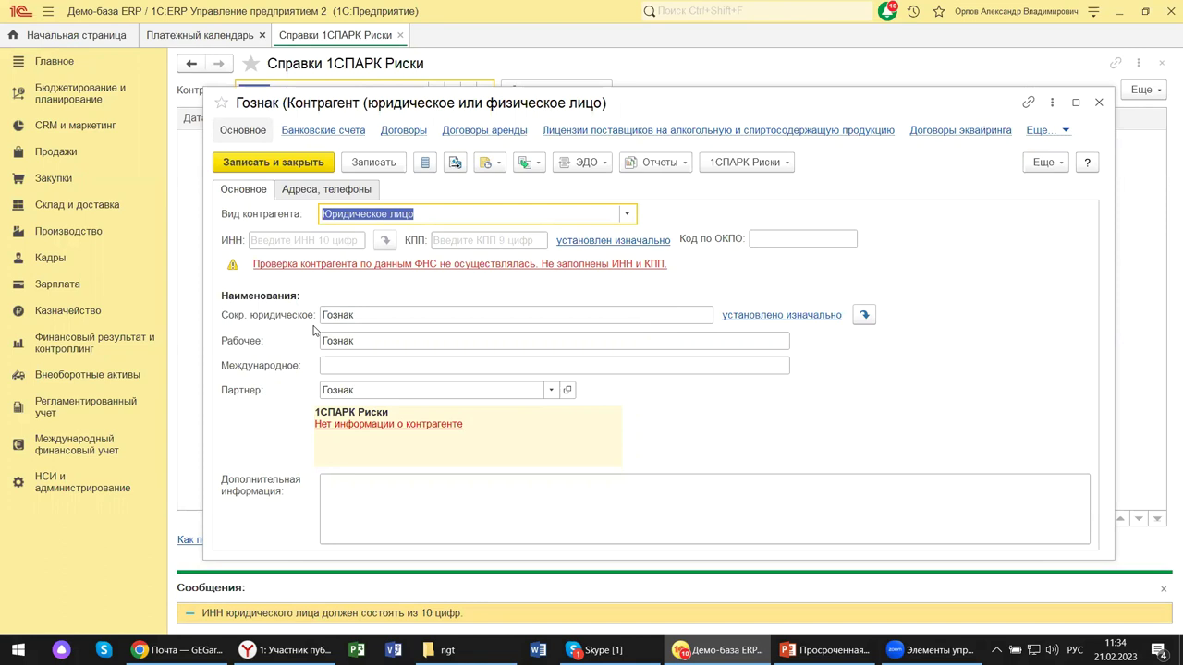
{"action": "left_click", "coordinate": [334, 190]}
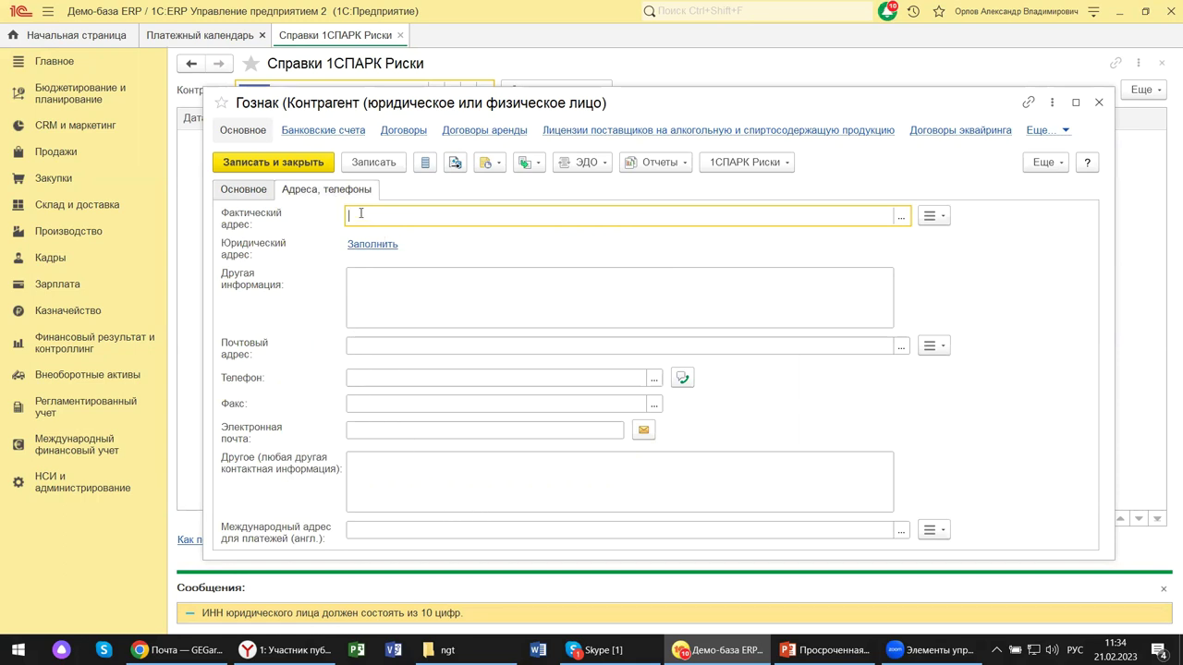
{"action": "left_click", "coordinate": [266, 193]}
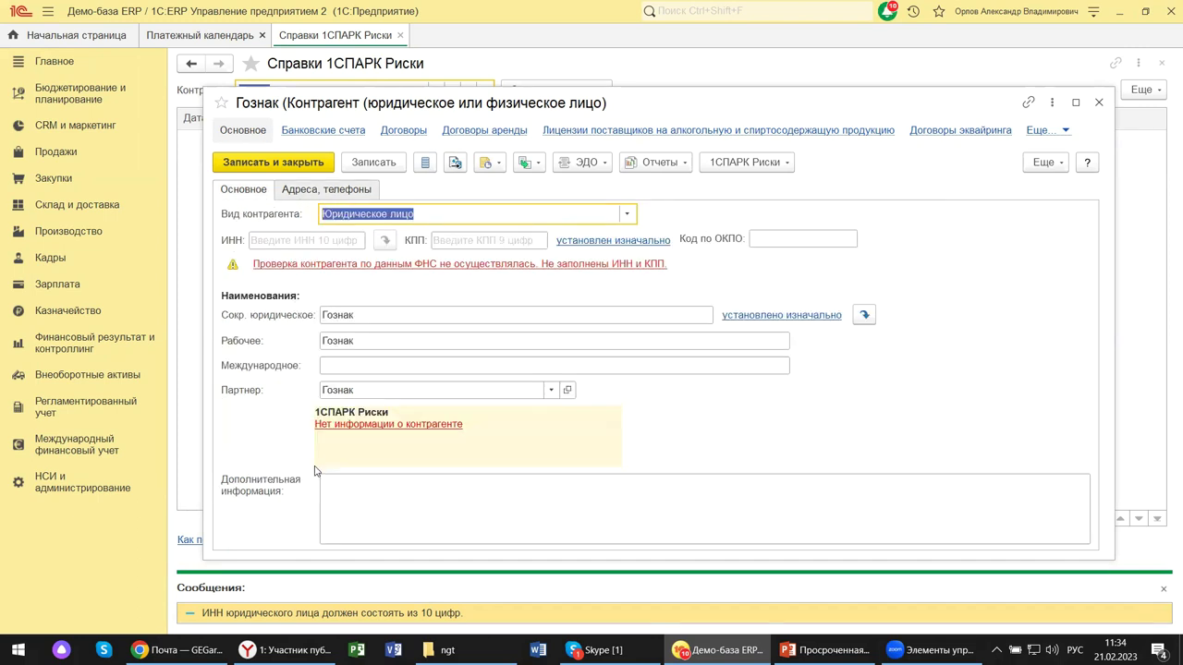
{"action": "left_click", "coordinate": [335, 189]}
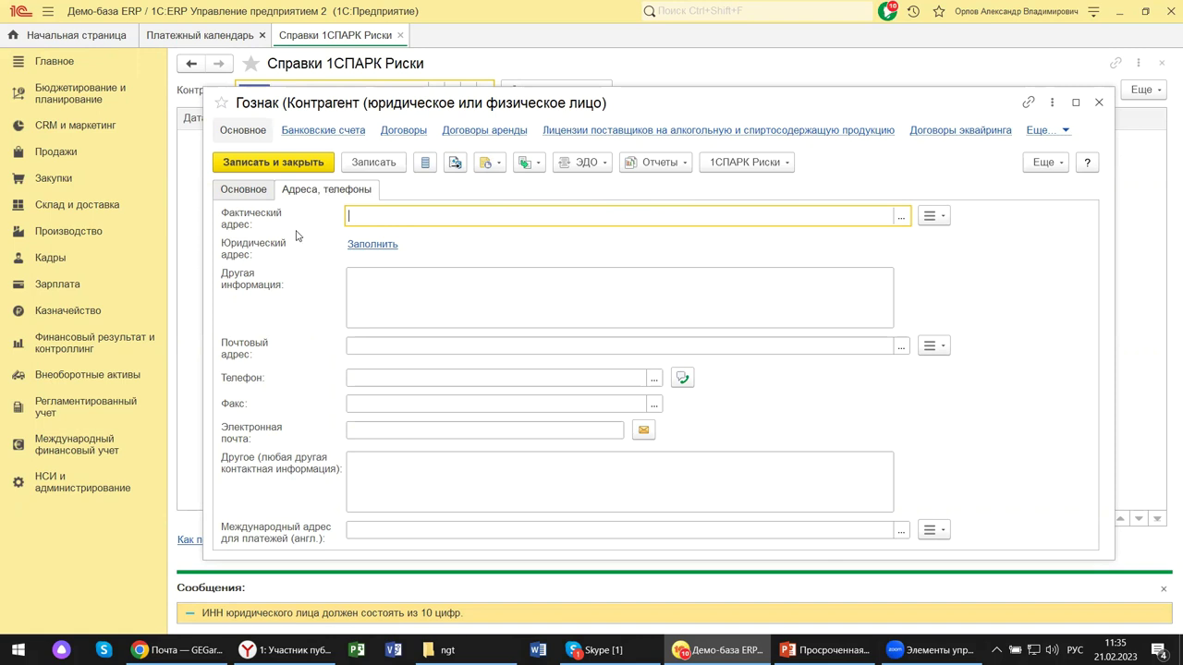
- Return to the Гознак counterparty's main details, activate the Дополнительная информация field, and close the stray file manager window
{"action": "left_click", "coordinate": [243, 188]}
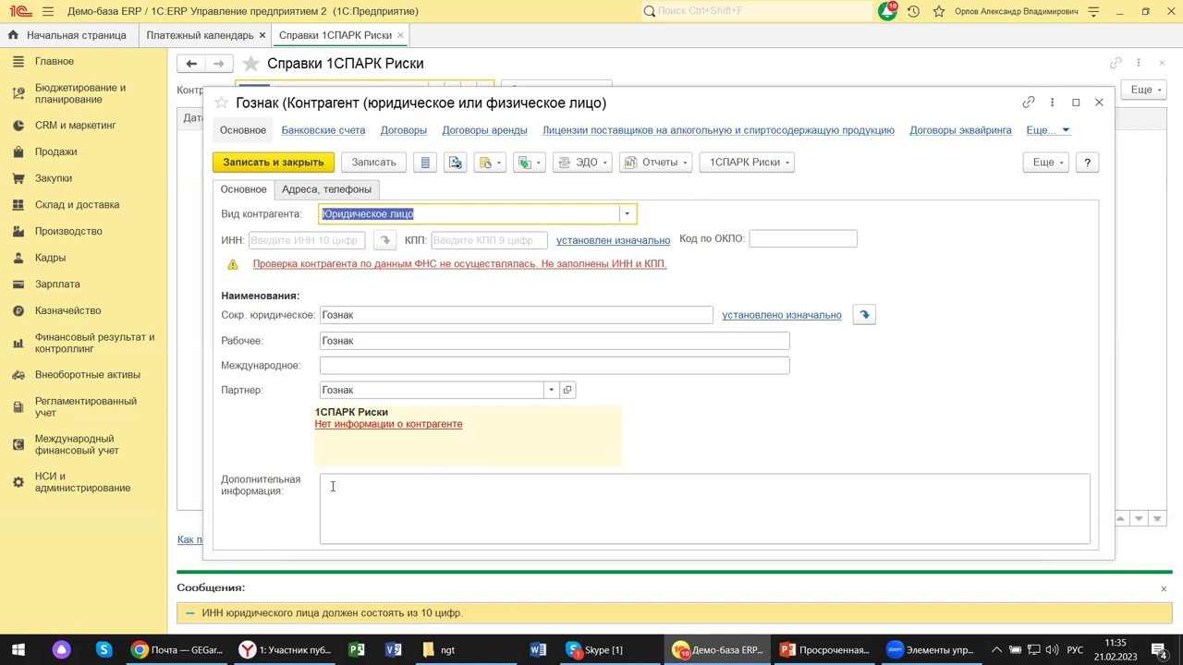
{"action": "left_click", "coordinate": [333, 487]}
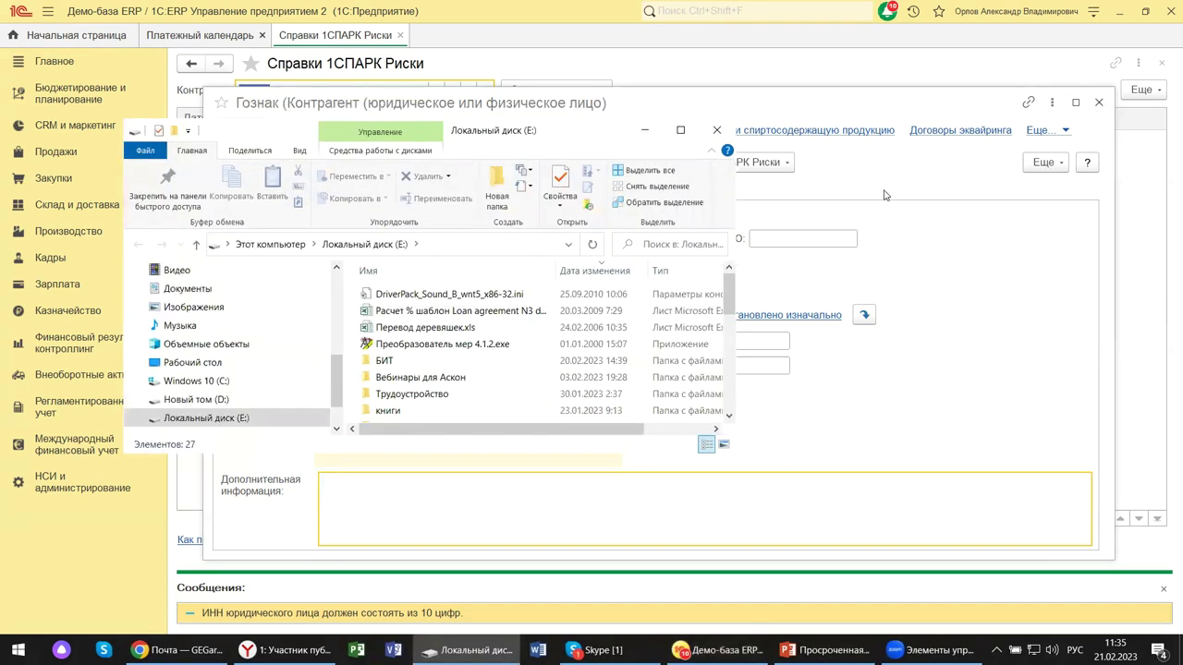
{"action": "left_click", "coordinate": [712, 132]}
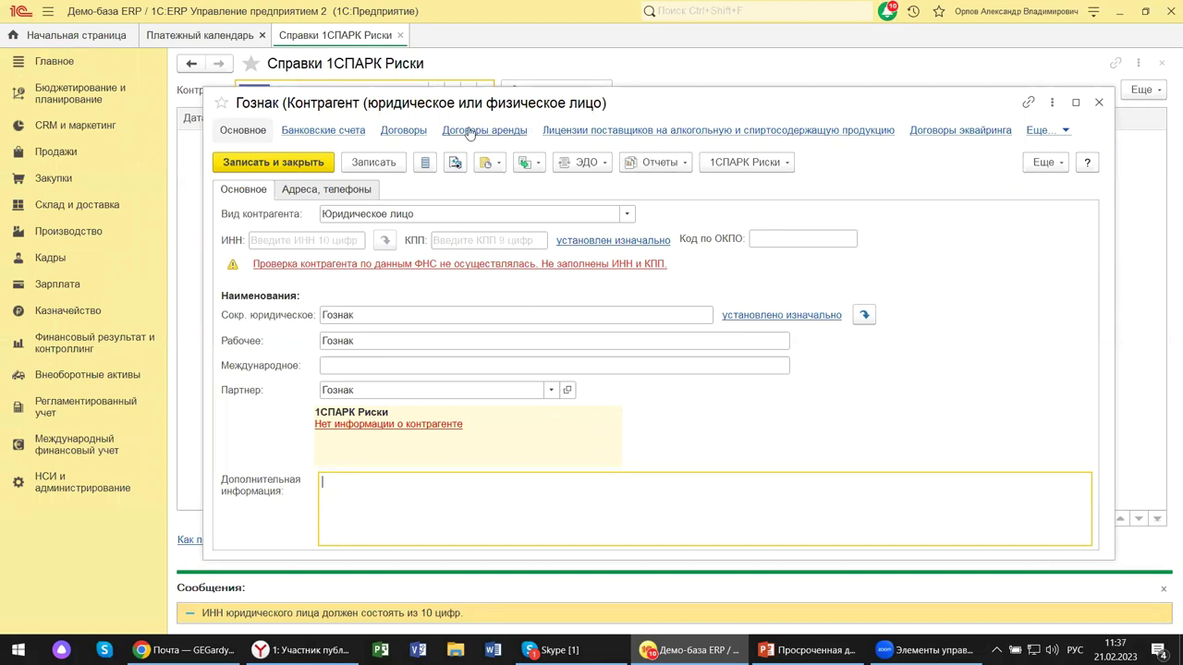
- List the contracts of the Гознак counterparty and open the ТД Изготовление КИЗов contract
{"action": "left_click", "coordinate": [404, 131]}
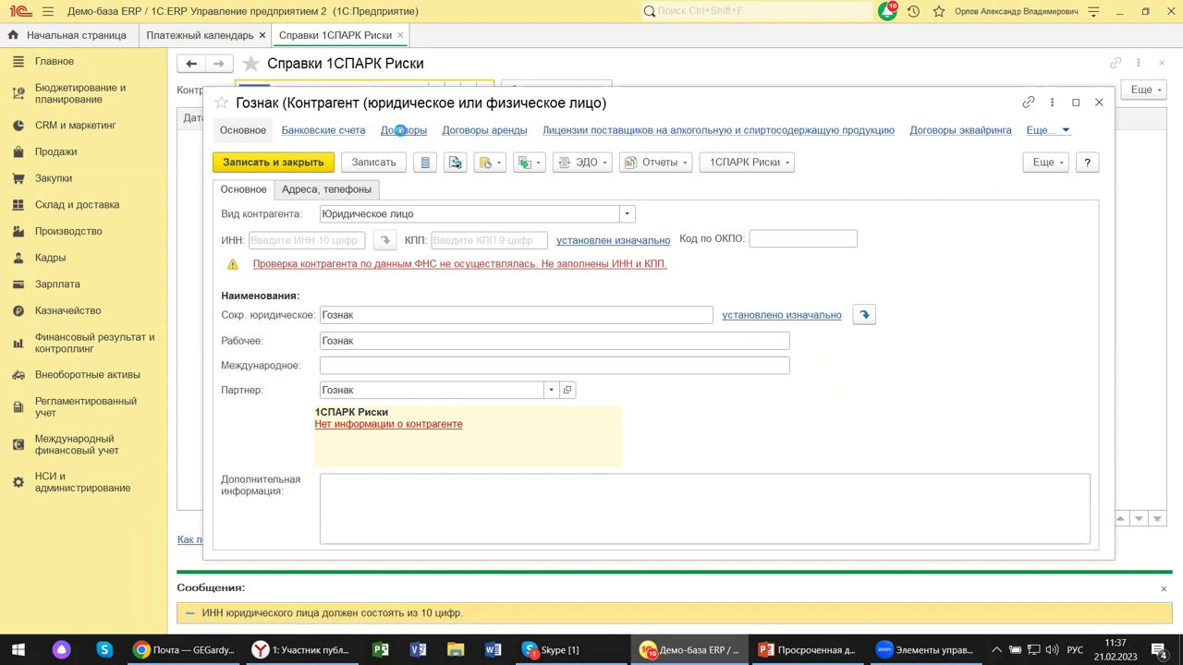
{"action": "left_click", "coordinate": [399, 131]}
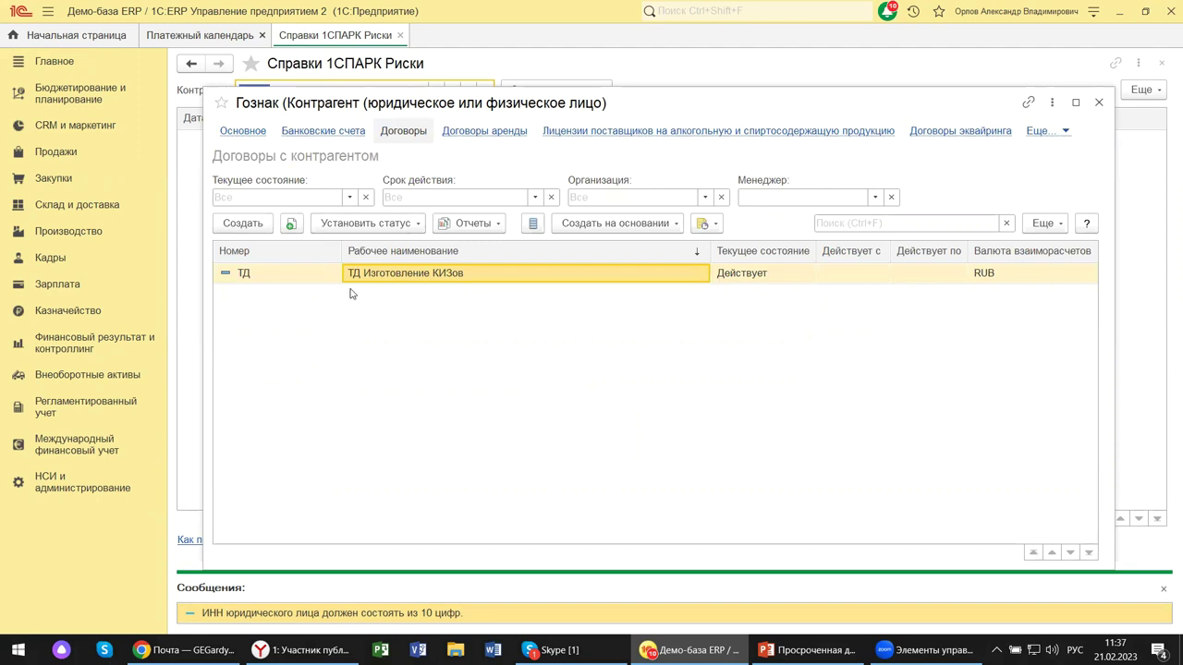
{"action": "double_click", "coordinate": [488, 277]}
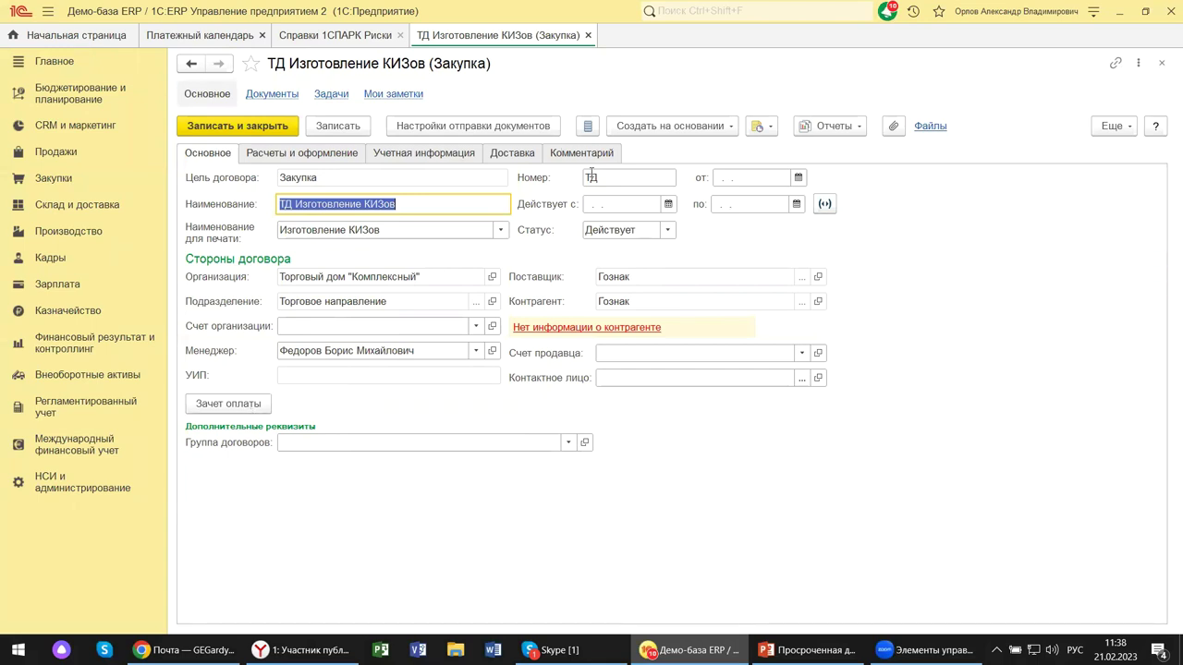
- View the contract's settlement and processing terms, try its currency field, and turn the fixed contract amount option on and off again
{"action": "left_click", "coordinate": [294, 157]}
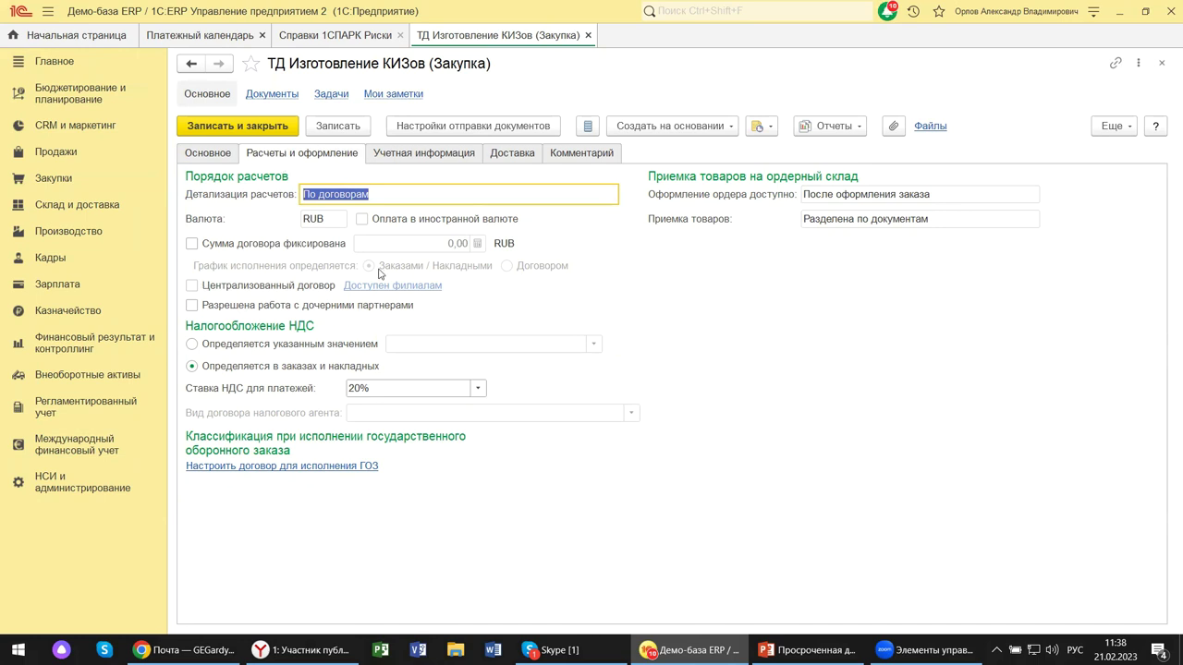
{"action": "left_click", "coordinate": [326, 219]}
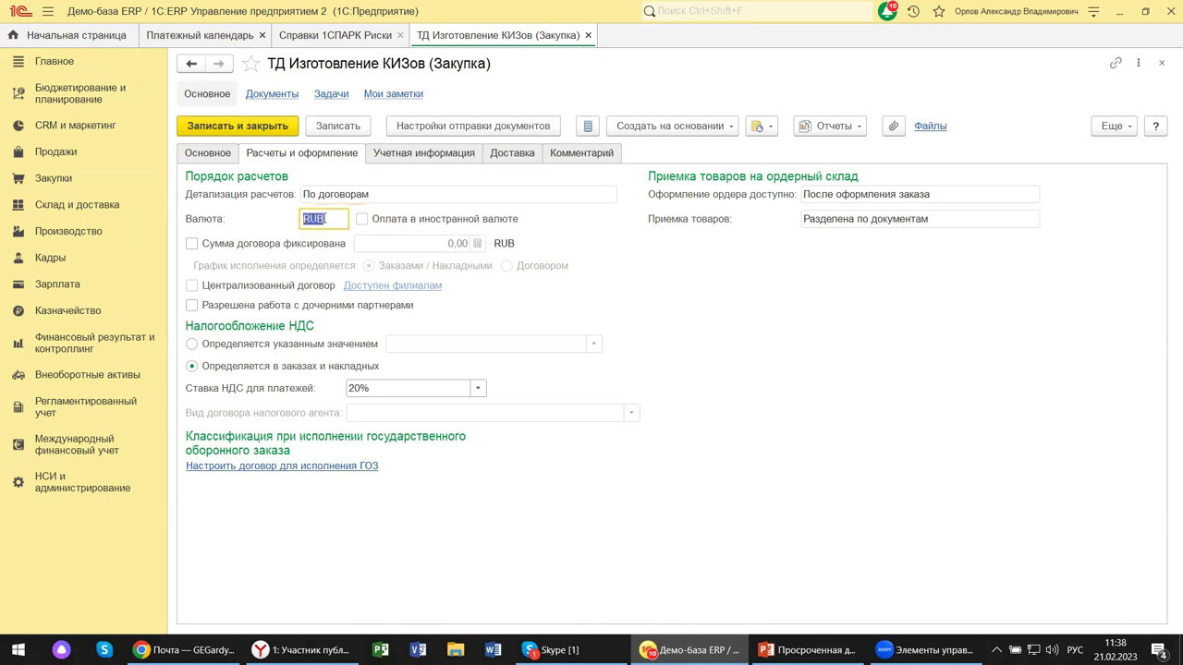
{"action": "left_click", "coordinate": [324, 218]}
{"action": "left_click", "coordinate": [193, 244]}
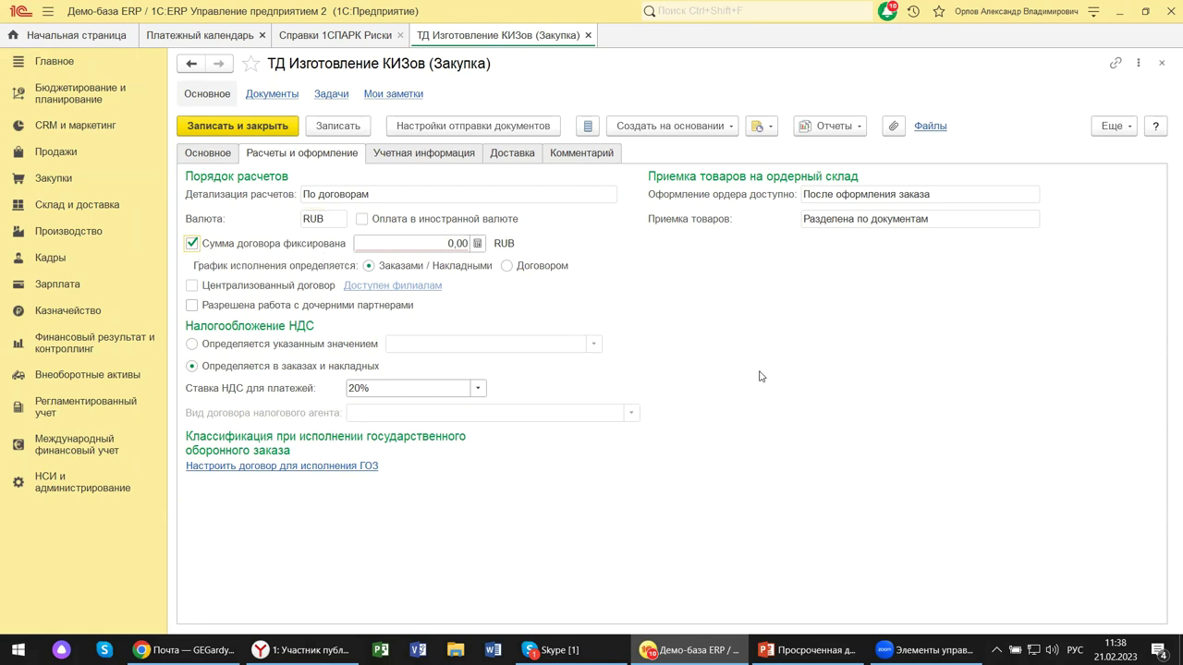
{"action": "left_click", "coordinate": [193, 244]}
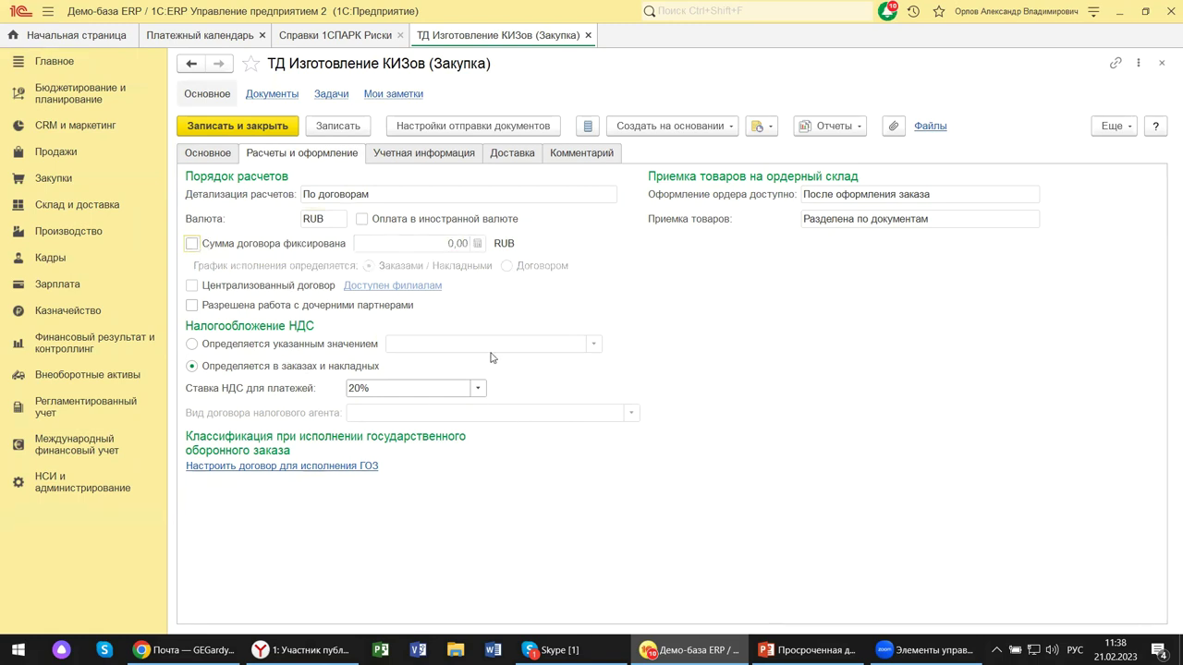
- Allow editing of the contract's locked attributes and view the choices for Детализация расчетов without changing the value
{"action": "left_click", "coordinate": [1108, 126]}
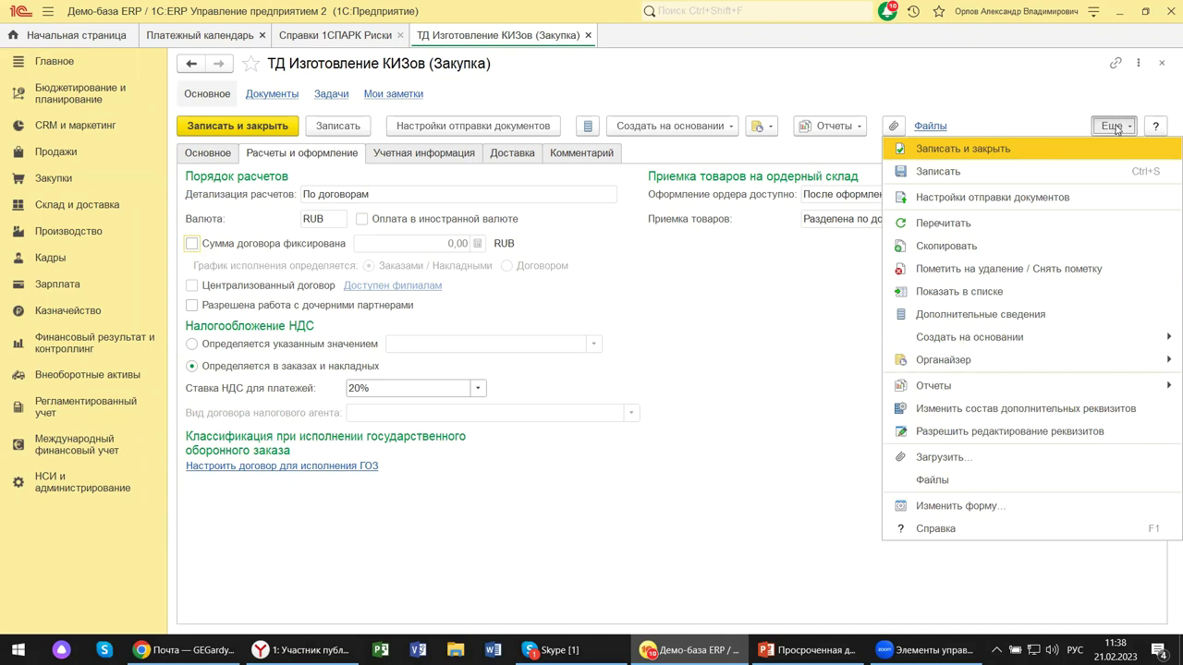
{"action": "left_click", "coordinate": [937, 434]}
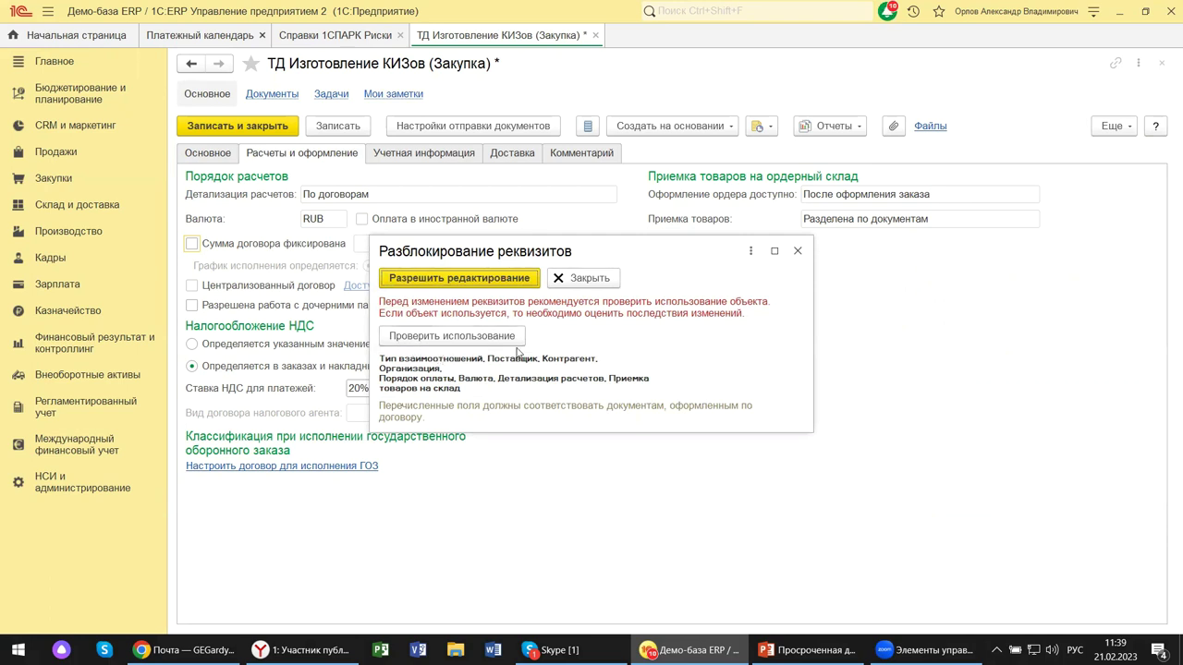
{"action": "left_click", "coordinate": [499, 279]}
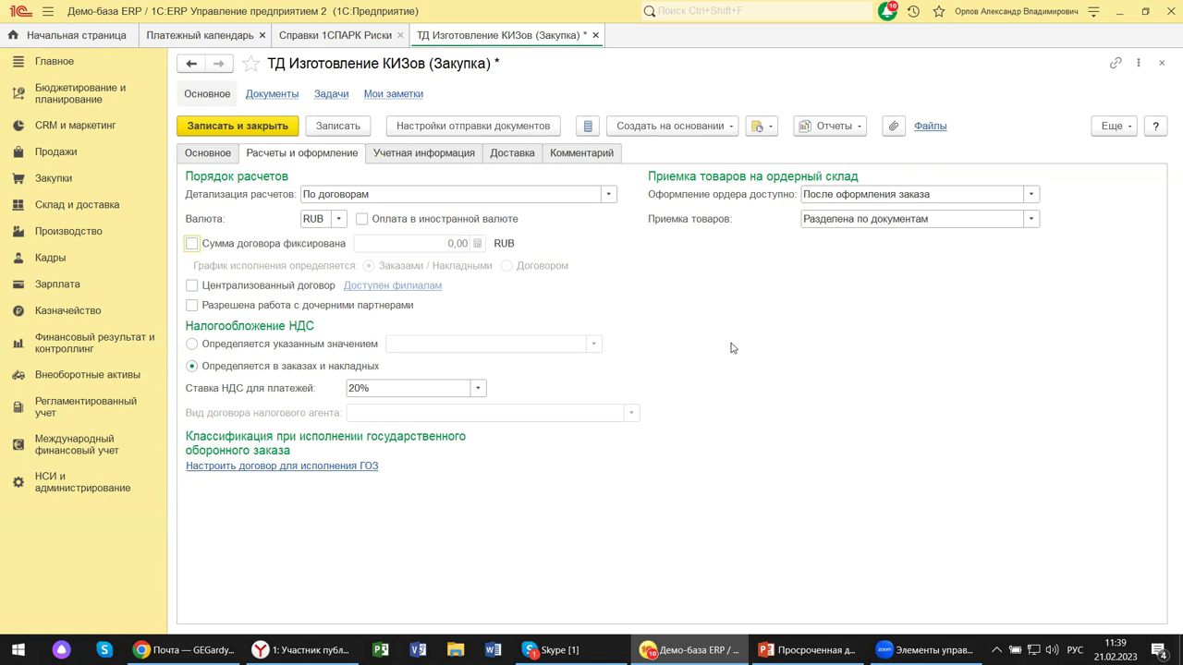
{"action": "left_click", "coordinate": [609, 196]}
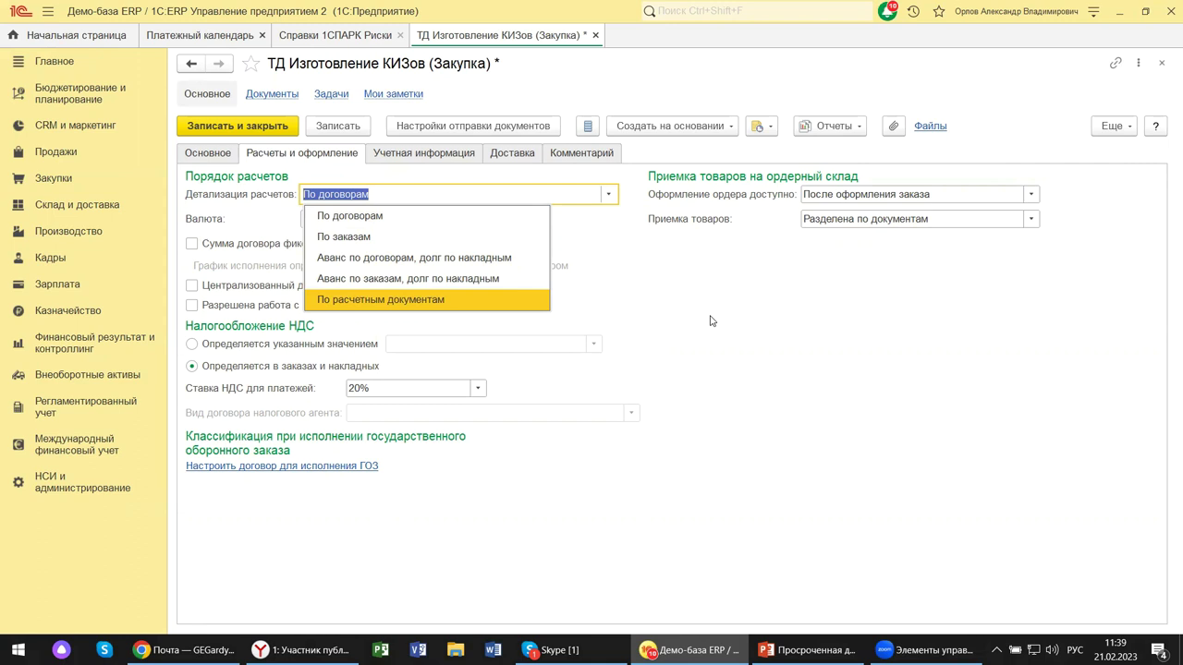
{"action": "left_click", "coordinate": [773, 323]}
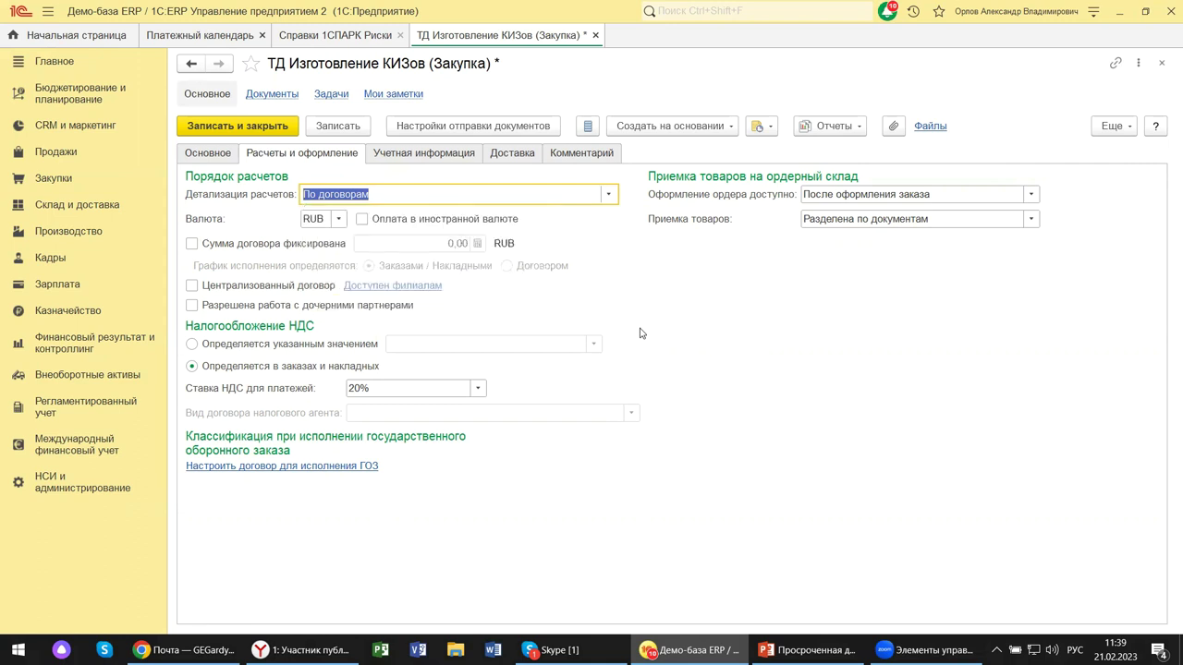
- Toggle Сумма договора фиксирована to show the execution schedule choices, leaving the option off
{"action": "left_click", "coordinate": [192, 244]}
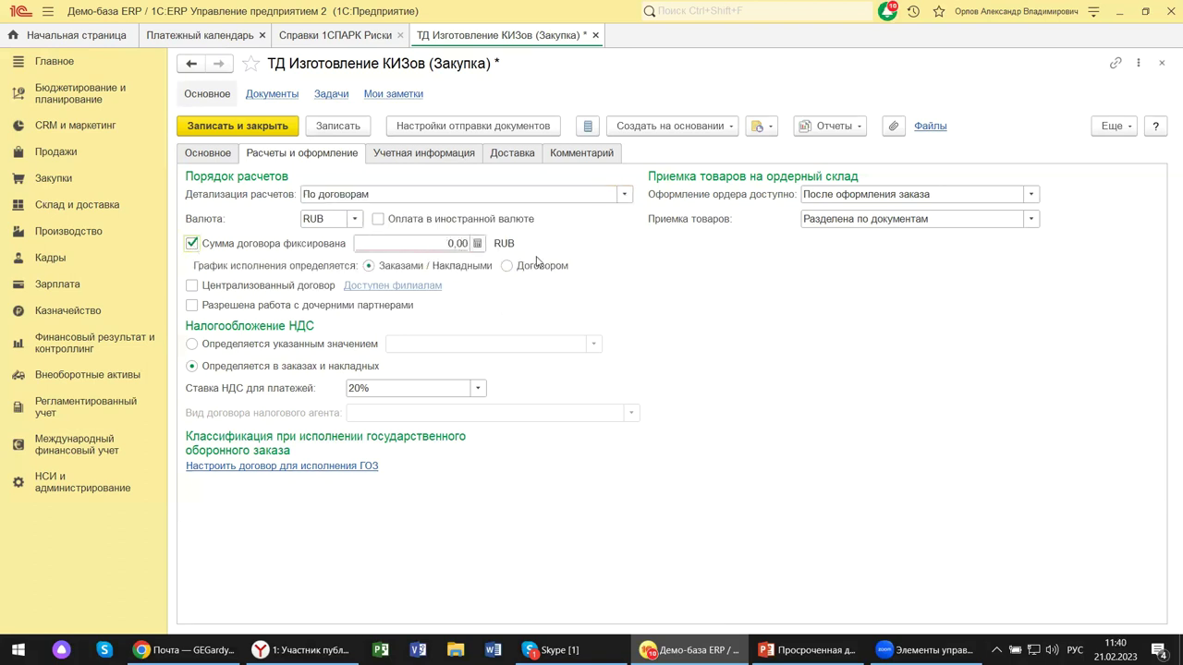
{"action": "left_click", "coordinate": [192, 244]}
{"action": "left_click", "coordinate": [193, 244]}
{"action": "left_click", "coordinate": [193, 245]}
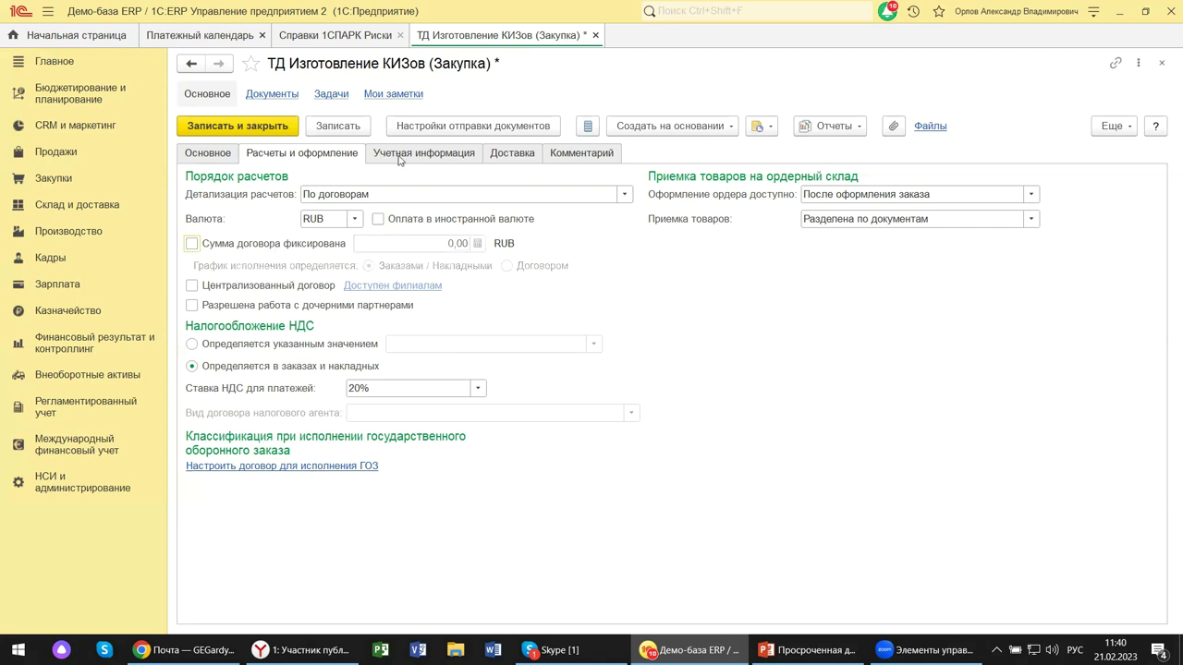
- Examine the contract's accounting information, delivery and comment pages, and close the contract without saving the changes
{"action": "left_click", "coordinate": [425, 157]}
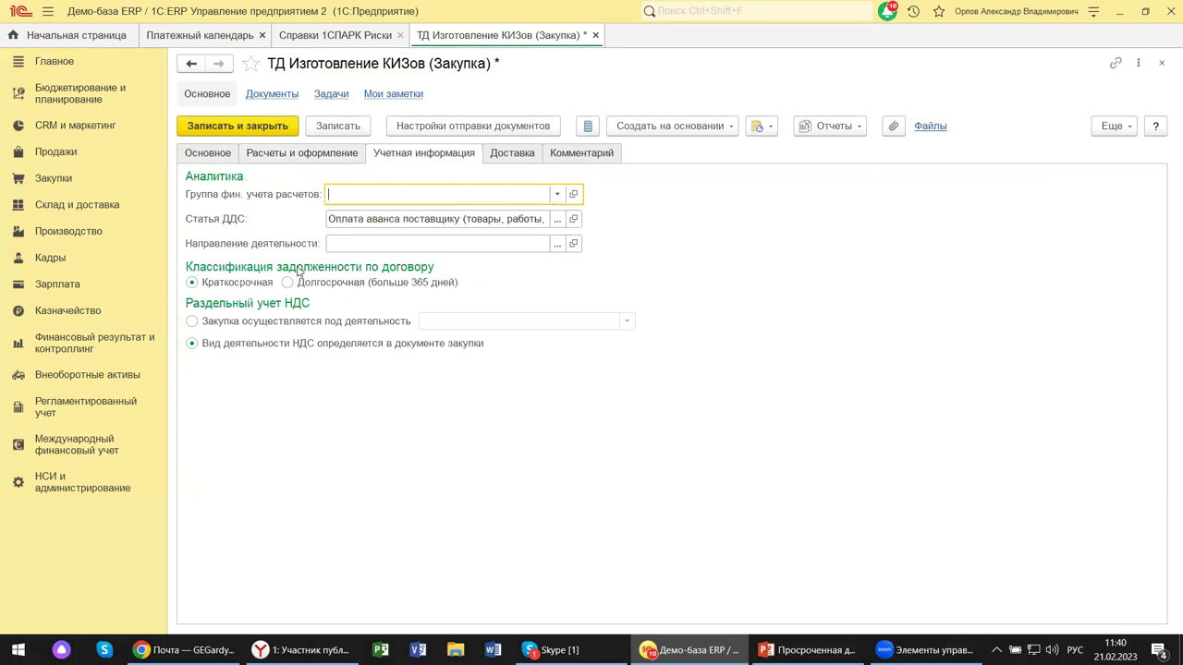
{"action": "mouse_move", "coordinate": [267, 287]}
{"action": "left_click", "coordinate": [496, 155]}
{"action": "left_click", "coordinate": [608, 157]}
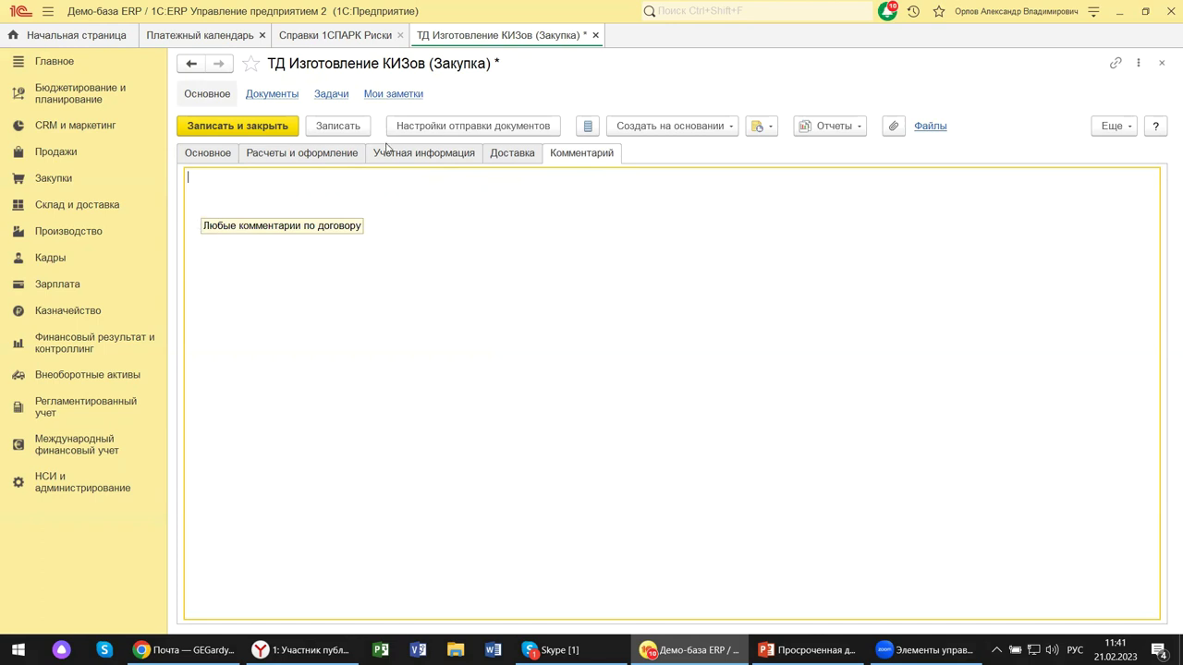
{"action": "left_click", "coordinate": [1162, 65]}
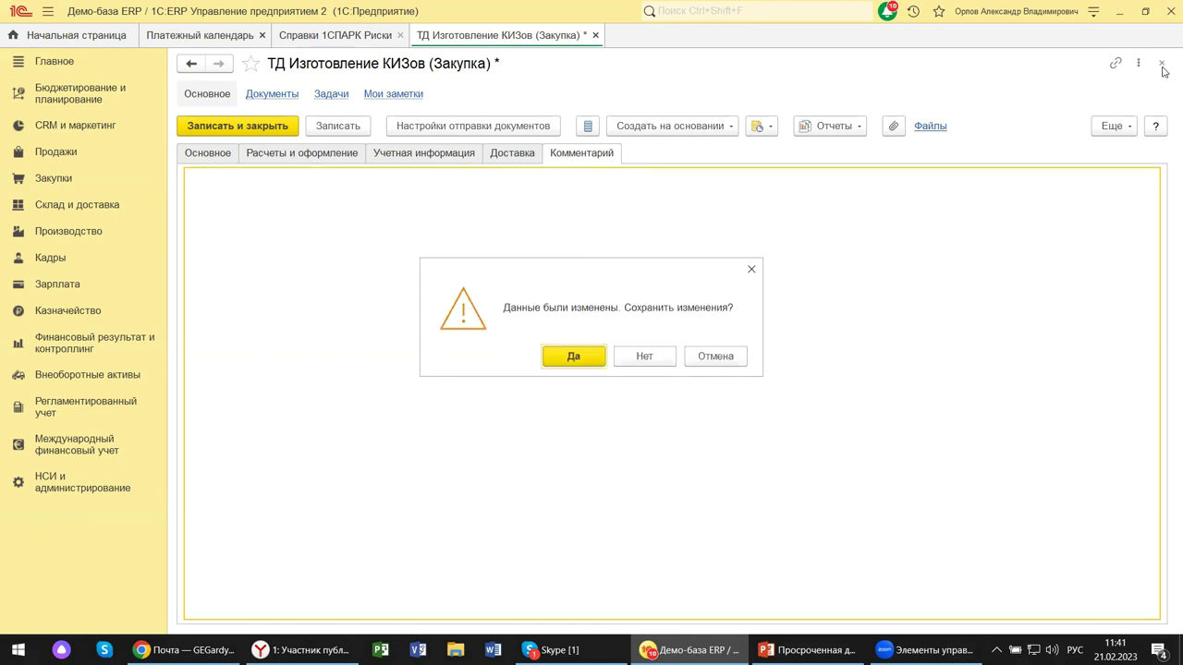
{"action": "left_click", "coordinate": [643, 358]}
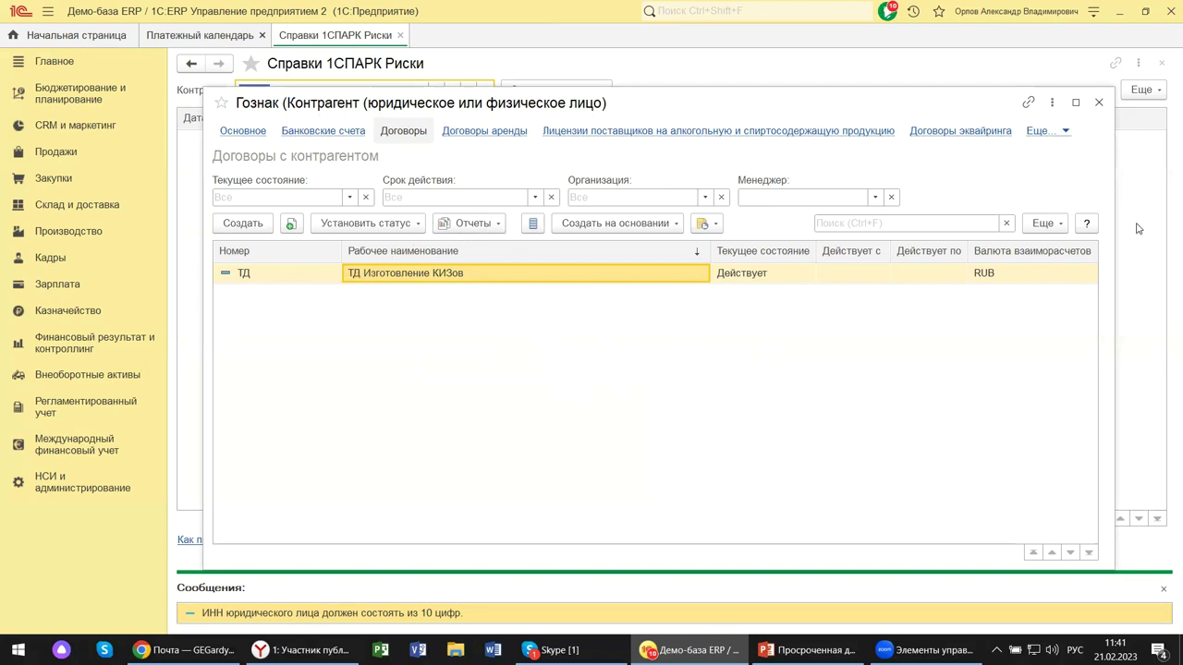
- Close the Гознак card, the Справки 1СПАРК Риски list and the payment calendar to return to the home page
{"action": "left_click", "coordinate": [1098, 103]}
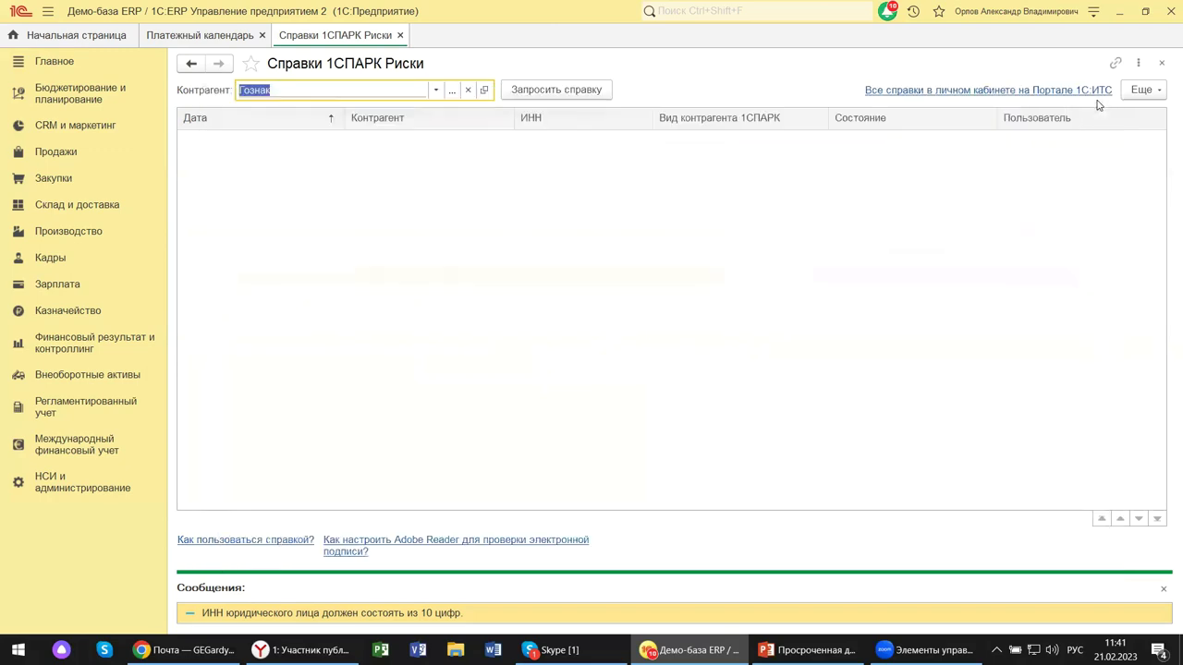
{"action": "left_click", "coordinate": [1164, 65]}
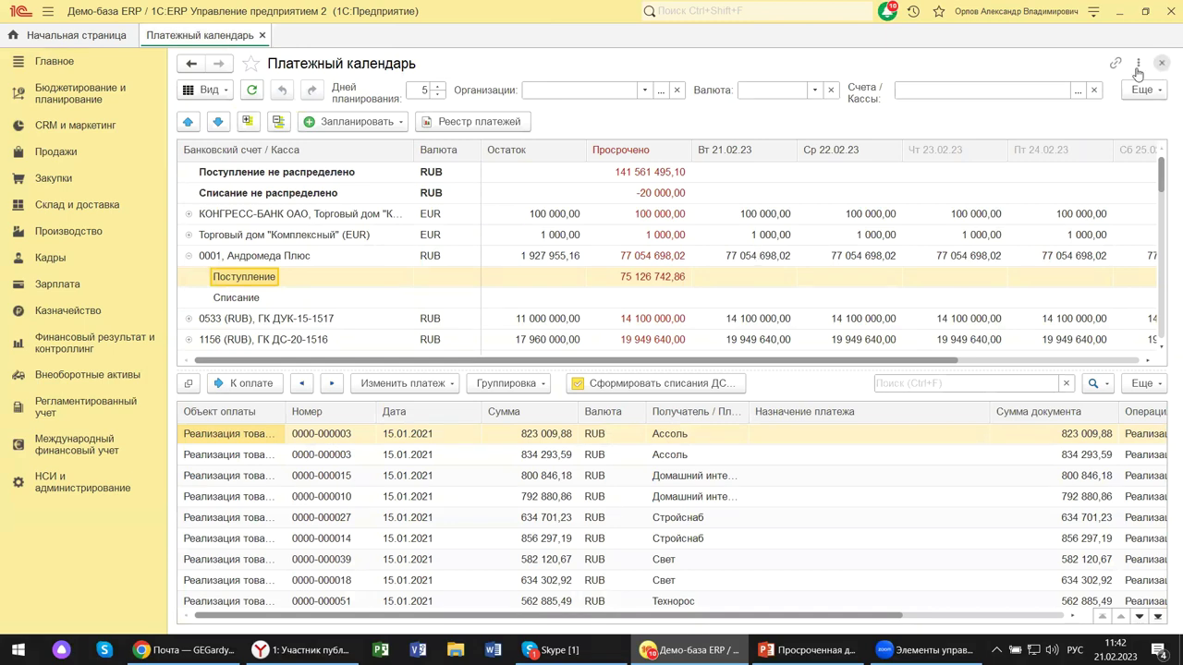
{"action": "key", "text": "ctrl+F4"}
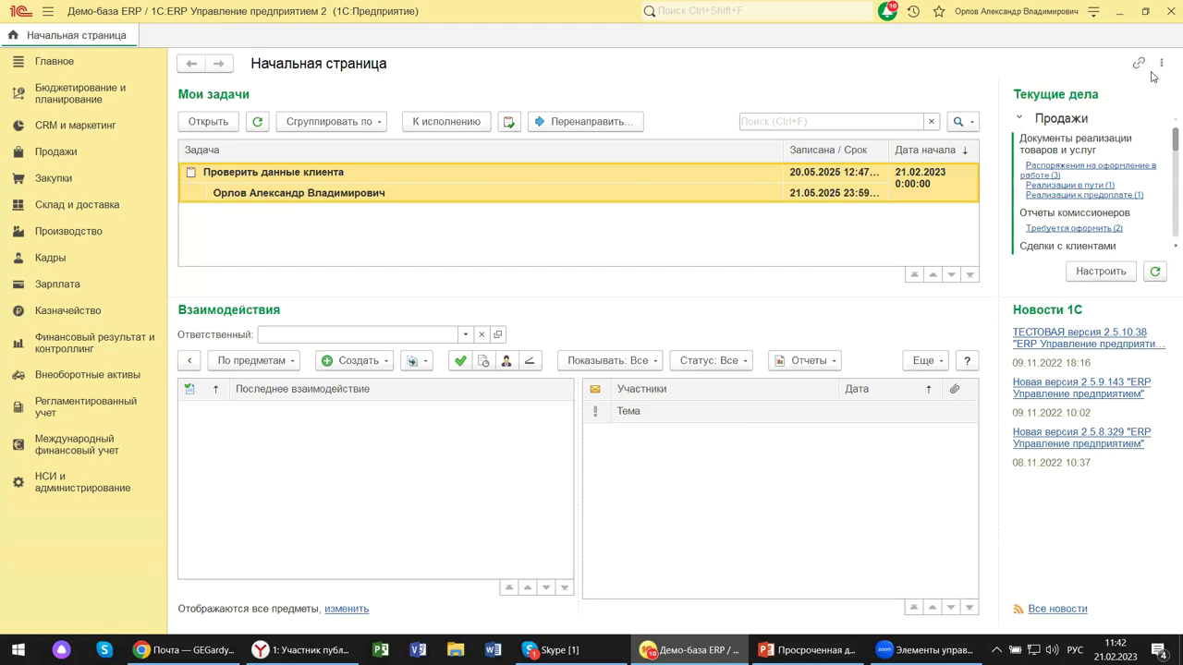
- View the list of counterparties monitored by 1СПАРК Риски from the Продажи section, and close it
{"action": "left_click", "coordinate": [53, 153]}
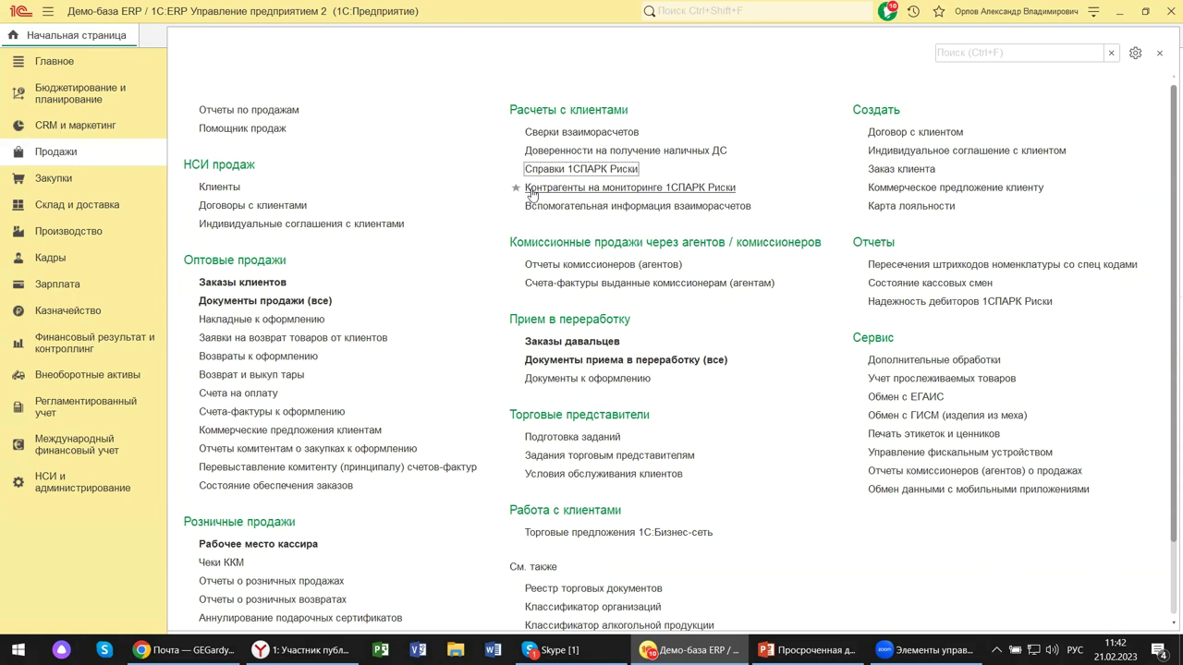
{"action": "left_click", "coordinate": [532, 188]}
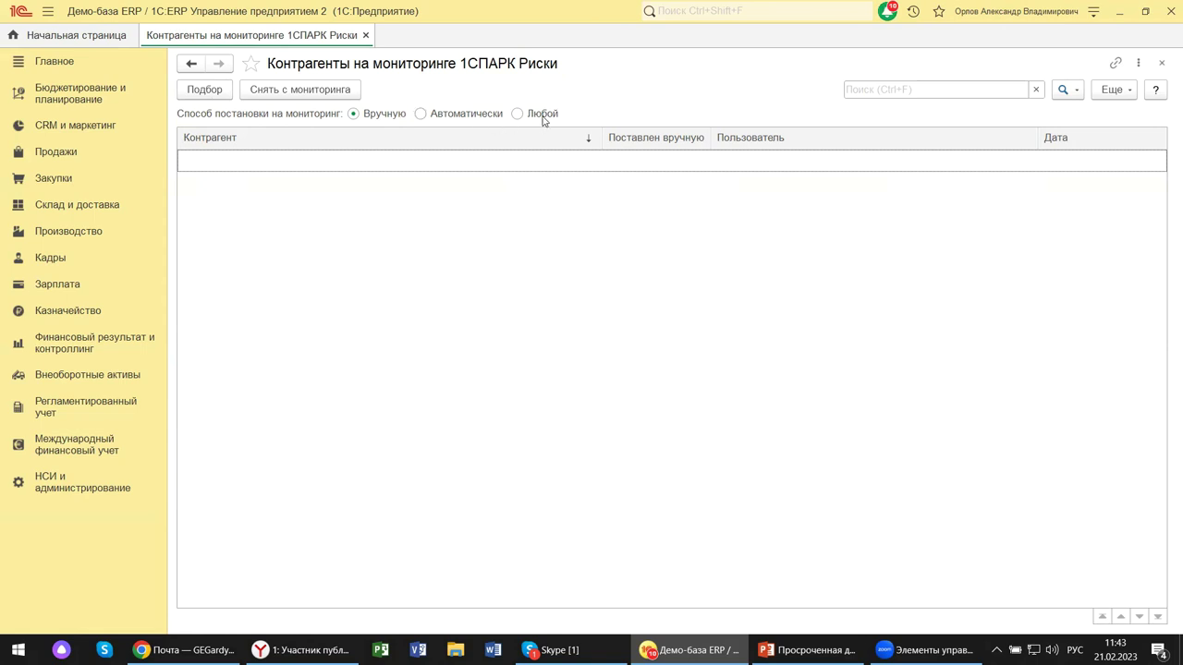
{"action": "left_click", "coordinate": [1162, 64]}
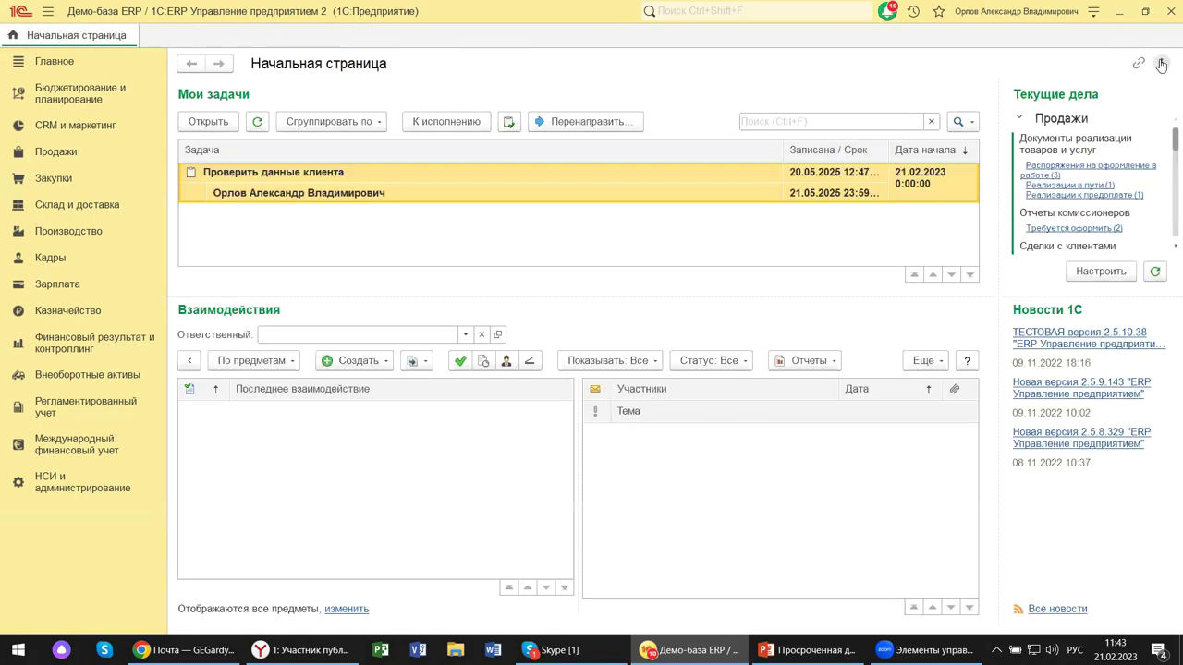
- Open the sales reports from the Продажи section and open the Платежная дисциплина клиентов report
{"action": "left_click", "coordinate": [69, 153]}
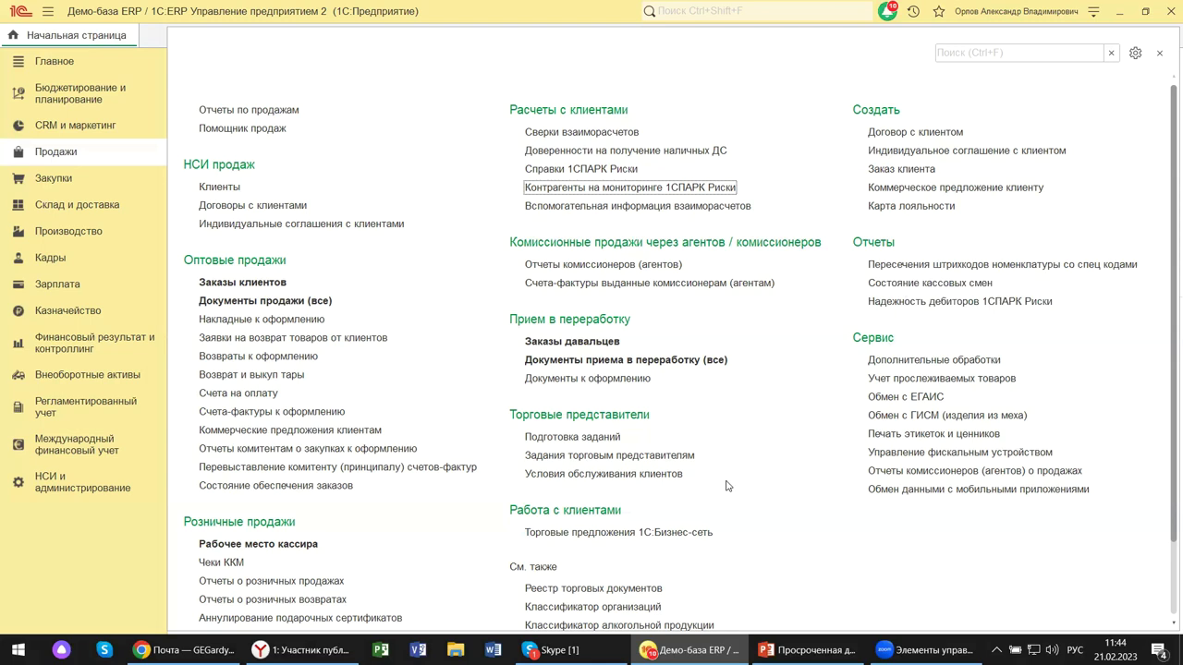
{"action": "scroll", "coordinate": [541, 512], "scroll_direction": "down", "scroll_amount": 1}
{"action": "scroll", "coordinate": [542, 513], "scroll_direction": "down", "scroll_amount": 1}
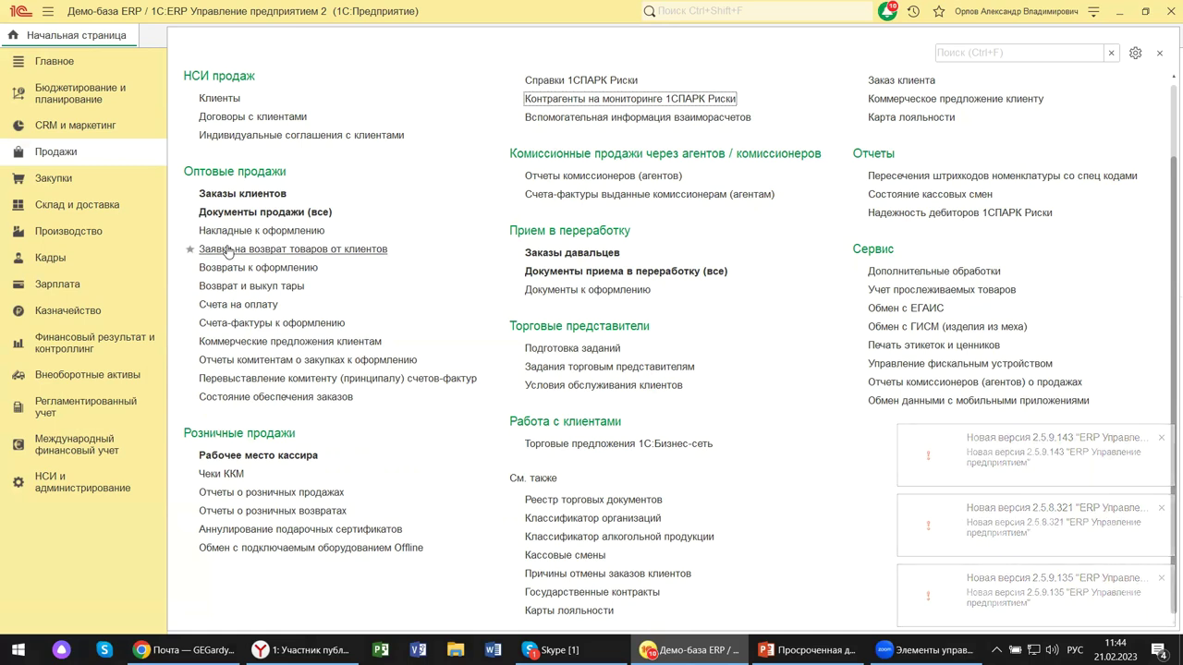
{"action": "scroll", "coordinate": [190, 196], "scroll_direction": "up", "scroll_amount": 2}
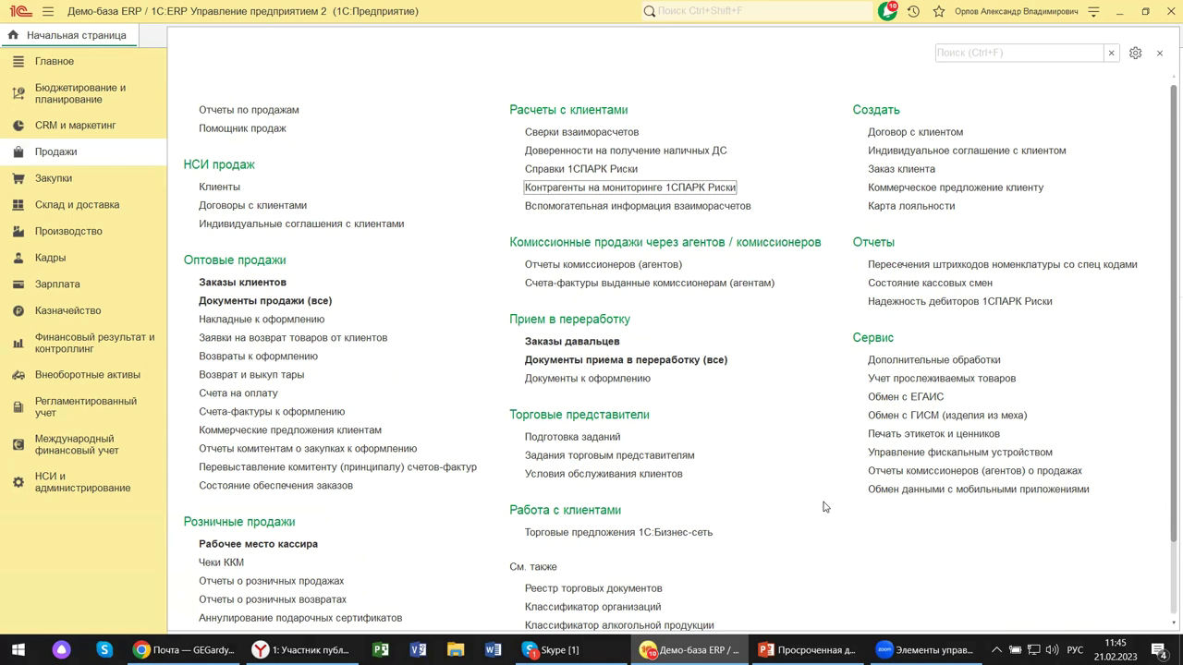
{"action": "left_click", "coordinate": [207, 109]}
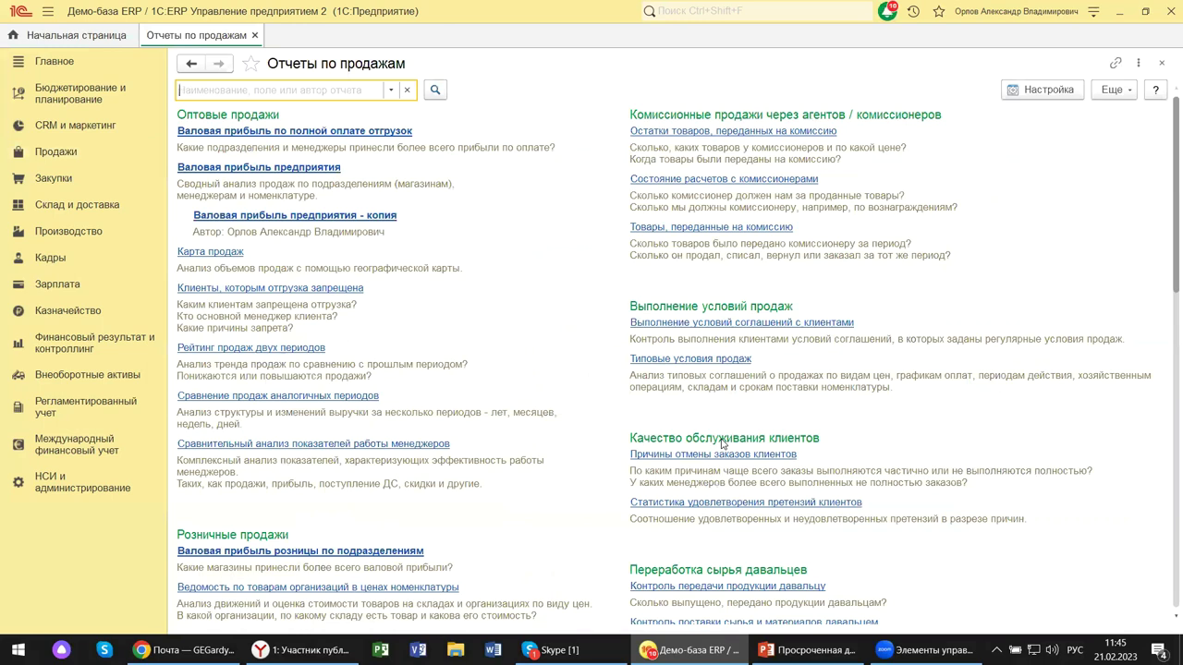
{"action": "scroll", "coordinate": [721, 443], "scroll_direction": "down", "scroll_amount": 2}
{"action": "scroll", "coordinate": [721, 444], "scroll_direction": "down", "scroll_amount": 2}
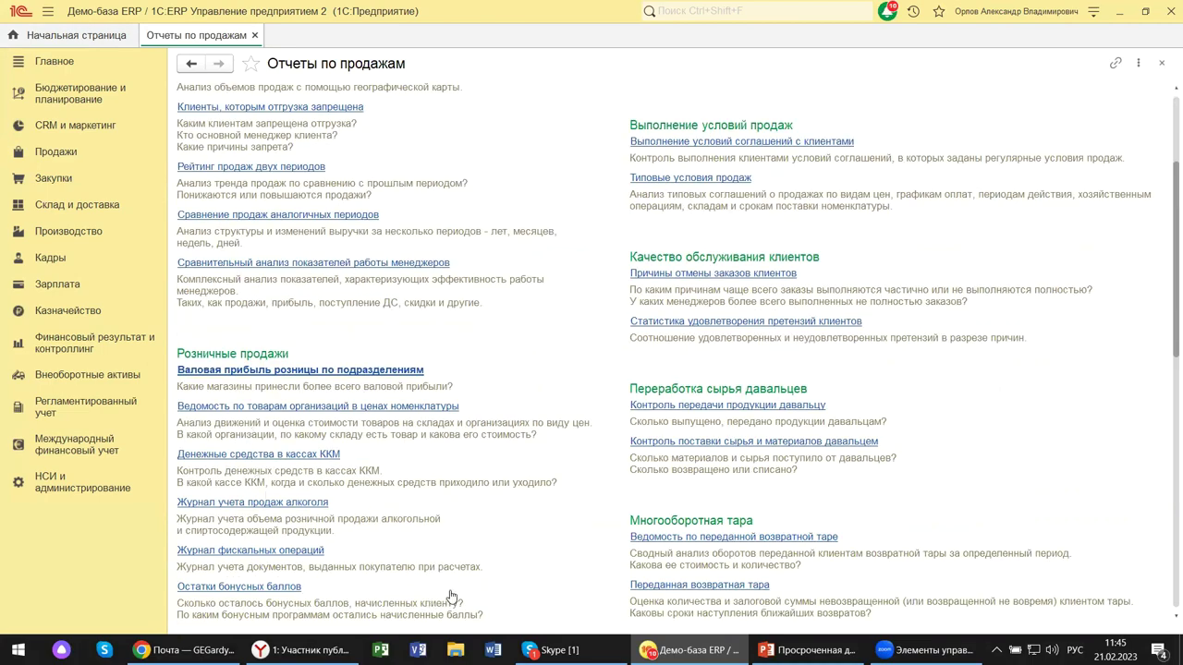
{"action": "scroll", "coordinate": [522, 465], "scroll_direction": "down", "scroll_amount": 5}
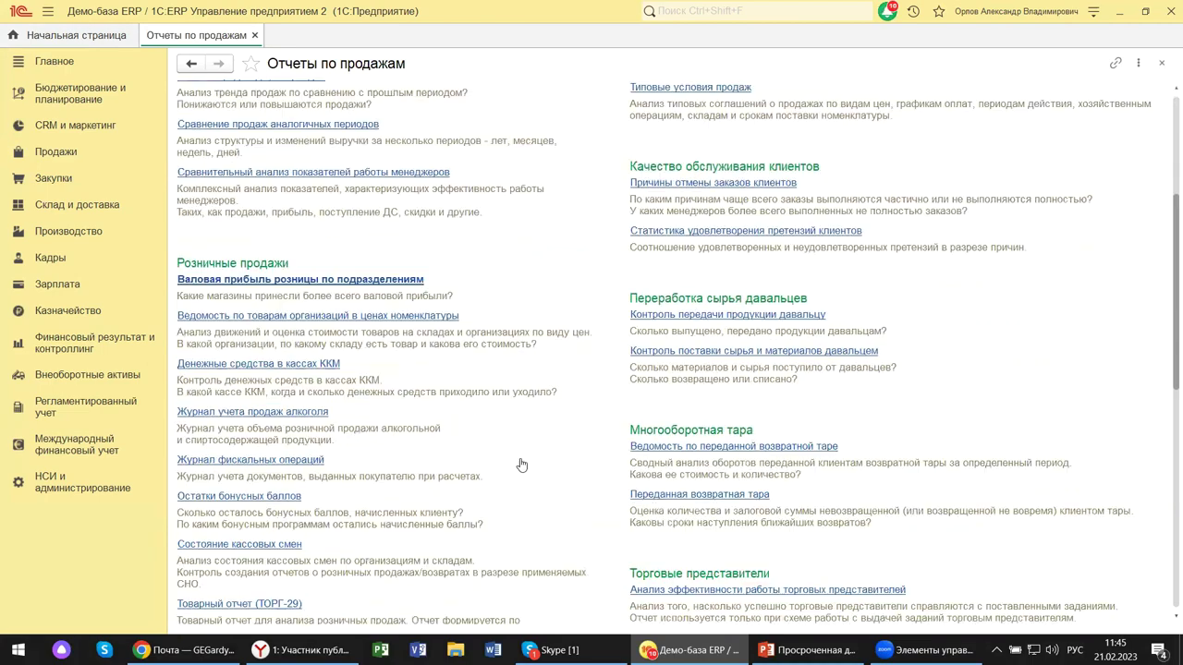
{"action": "scroll", "coordinate": [521, 461], "scroll_direction": "down", "scroll_amount": 3}
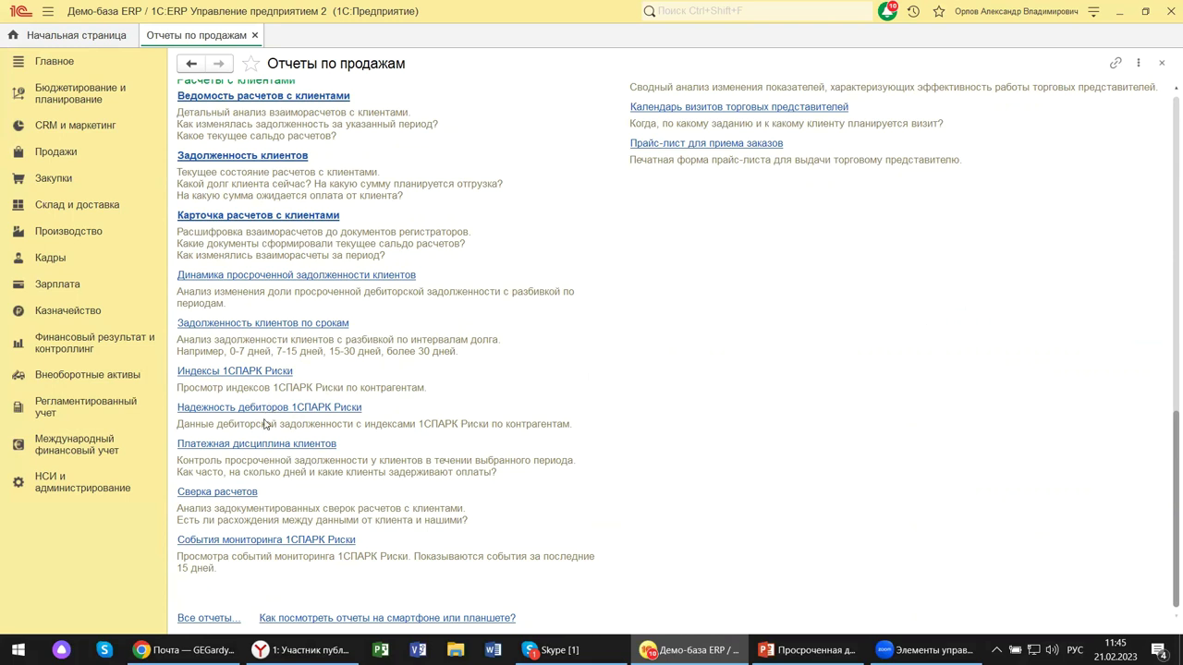
{"action": "left_click", "coordinate": [263, 446]}
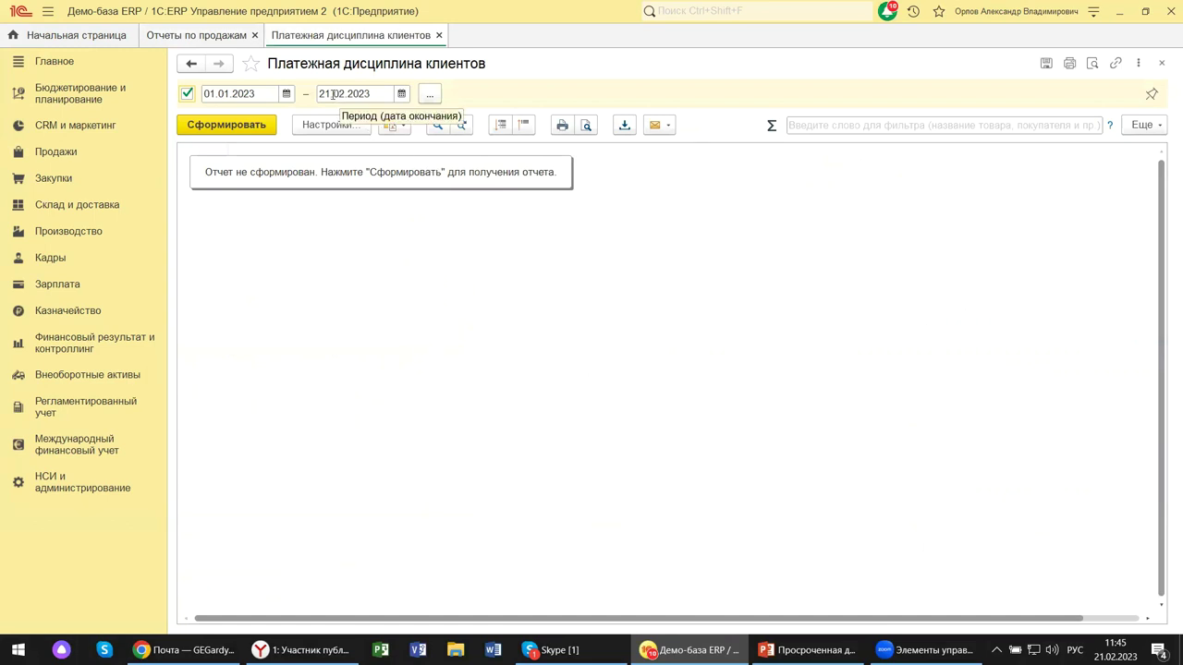
- Set the start date of the Платежная дисциплина клиентов report to 01.01.2022 and generate the report
{"action": "left_click", "coordinate": [286, 94]}
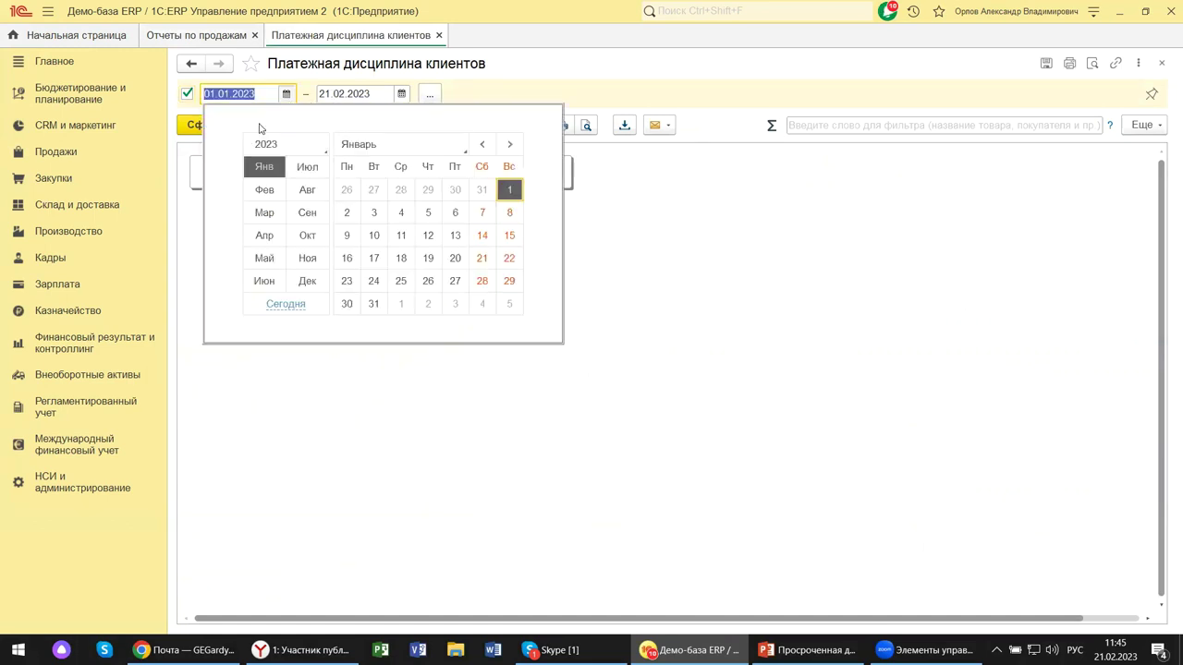
{"action": "left_click", "coordinate": [300, 148]}
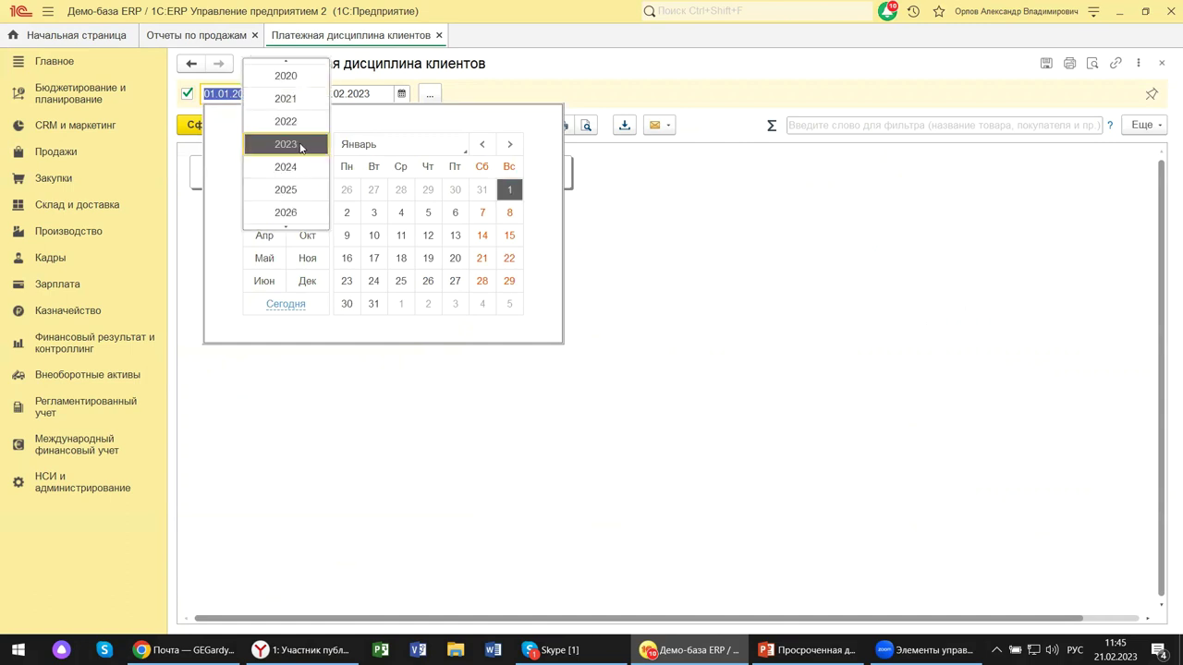
{"action": "left_click", "coordinate": [285, 121]}
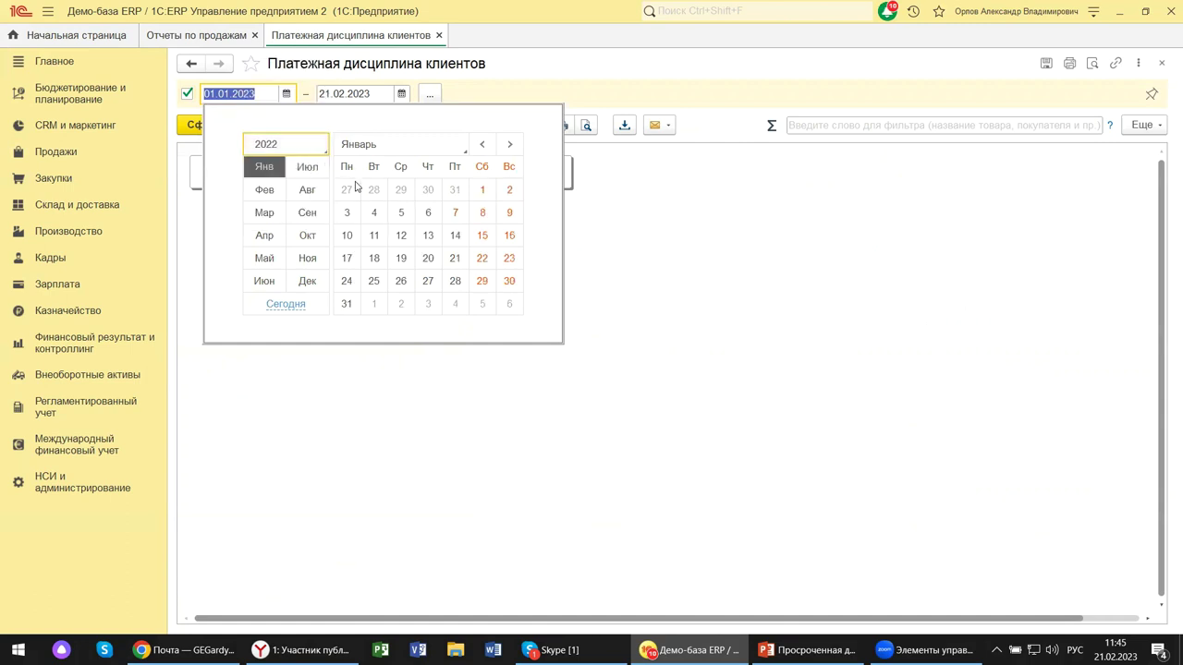
{"action": "left_click", "coordinate": [482, 191]}
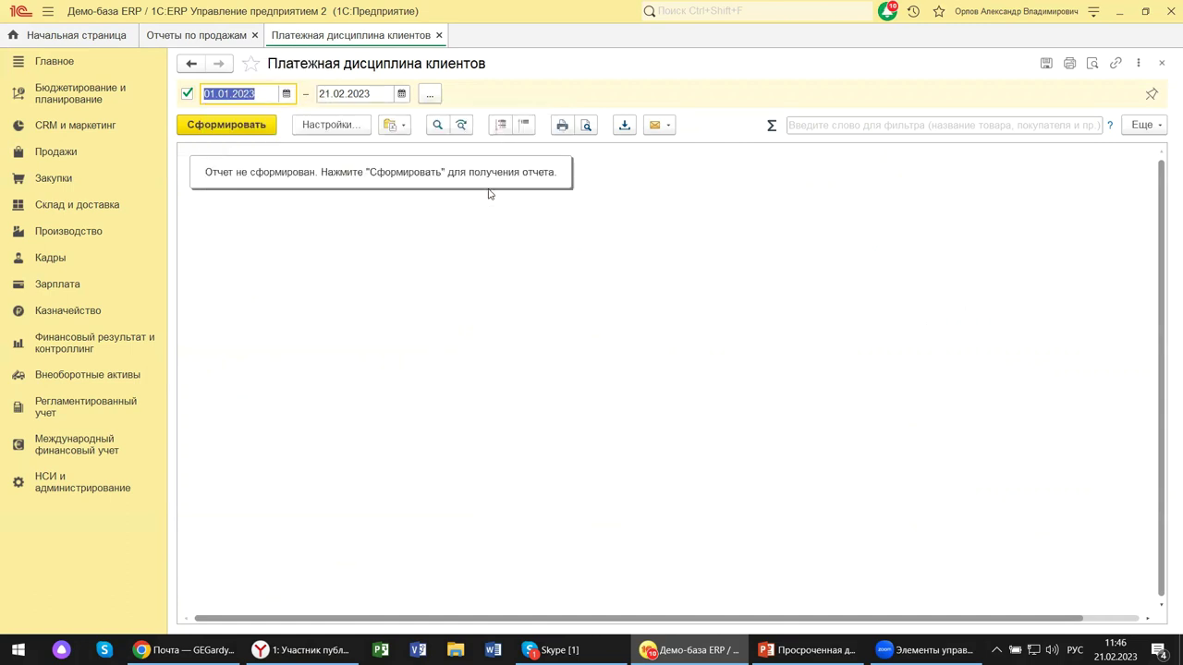
{"action": "left_click", "coordinate": [255, 125]}
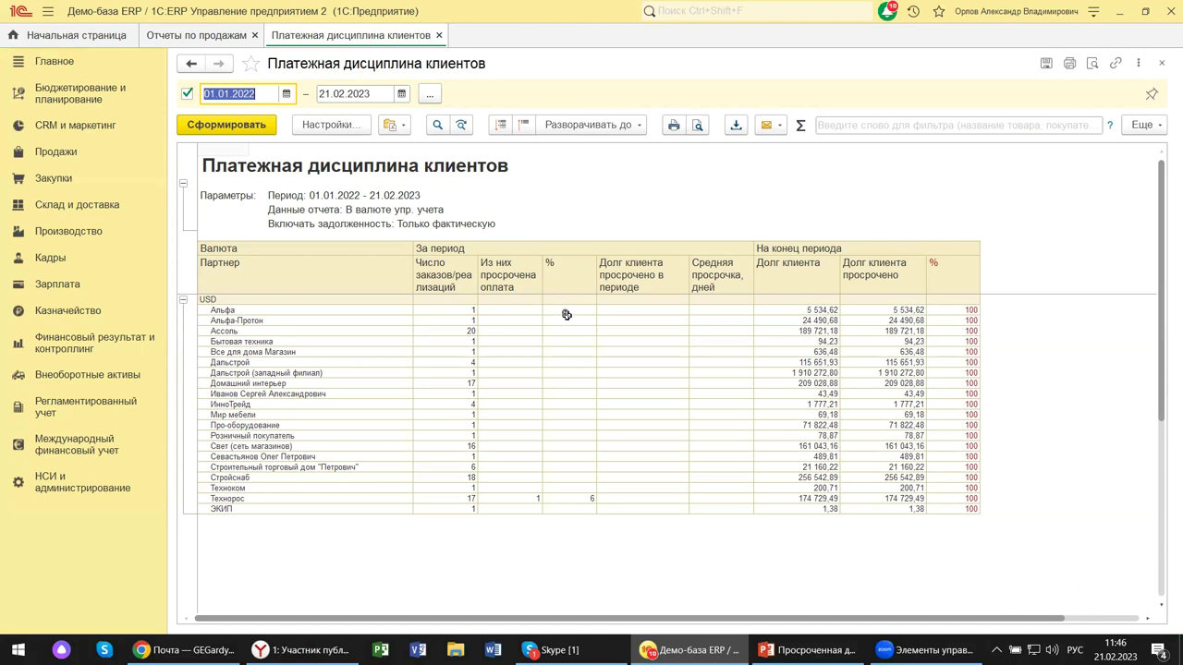
- Examine the partners' overdue payments and overdue debt in the report, view the breakdown fields offered for Техноком, and dismiss the field choice
{"action": "left_click", "coordinate": [272, 314]}
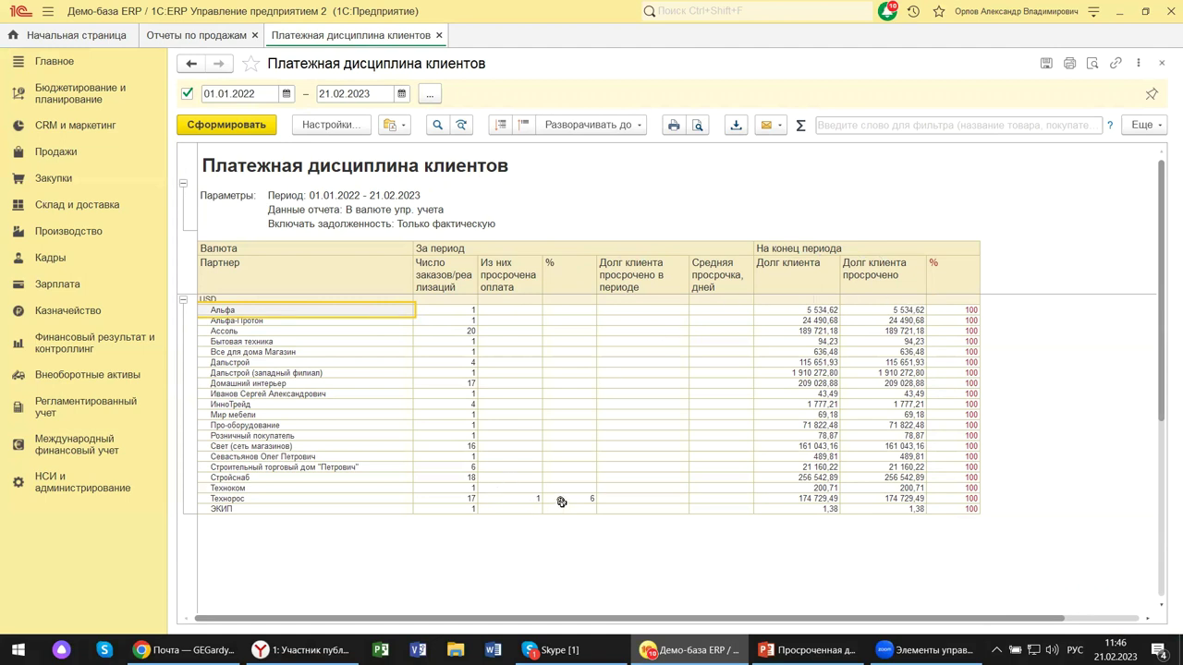
{"action": "left_click_drag", "start_coordinate": [518, 318], "coordinate": [501, 505]}
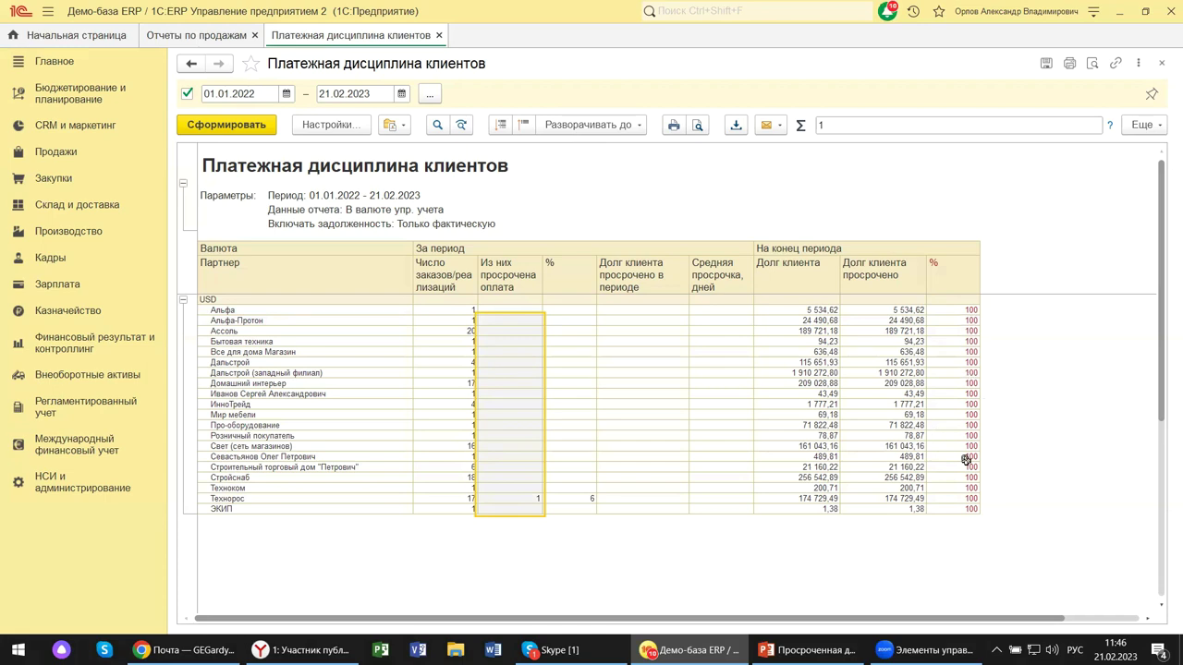
{"action": "left_click", "coordinate": [878, 476]}
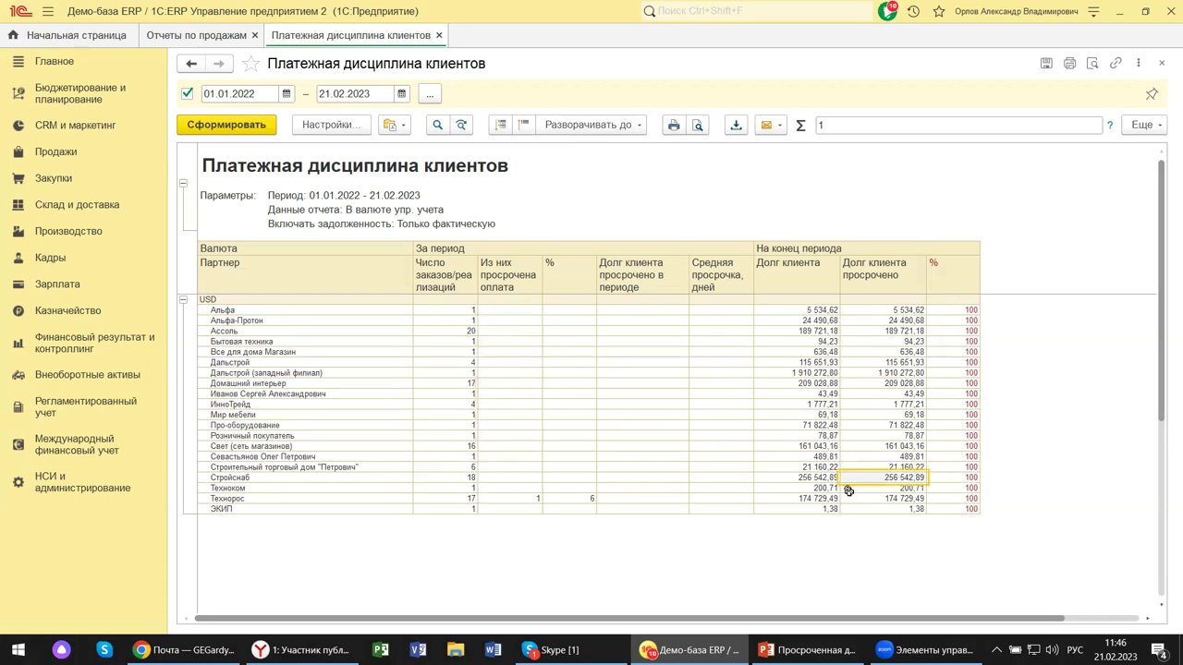
{"action": "double_click", "coordinate": [256, 487]}
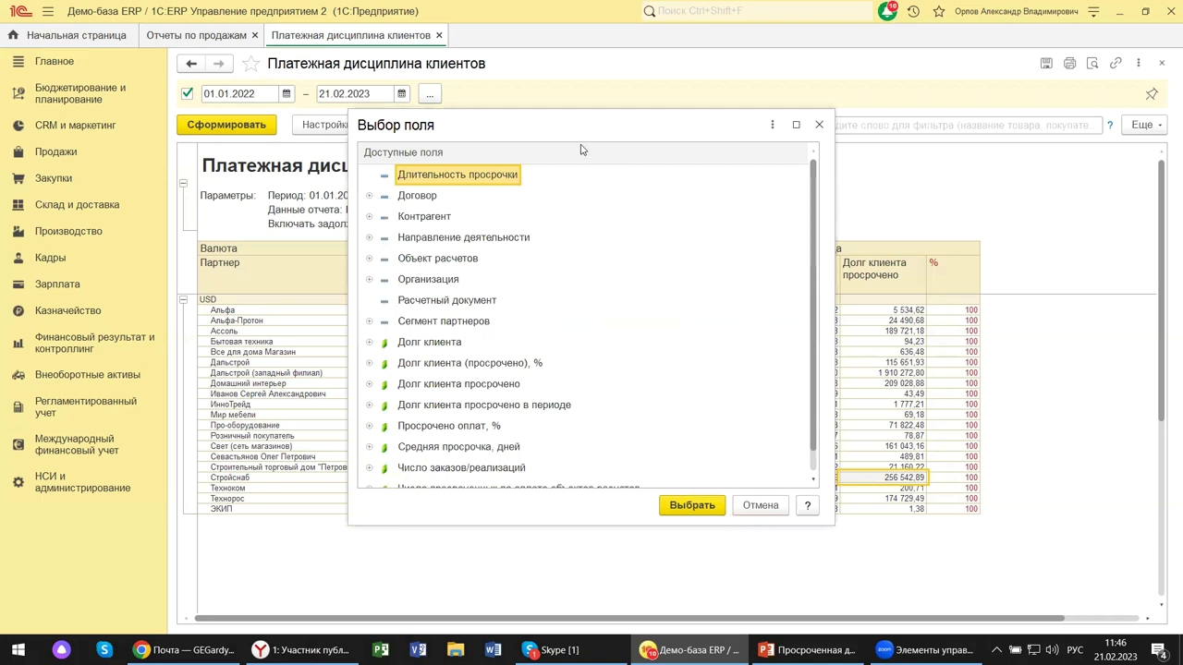
{"action": "left_click", "coordinate": [818, 126]}
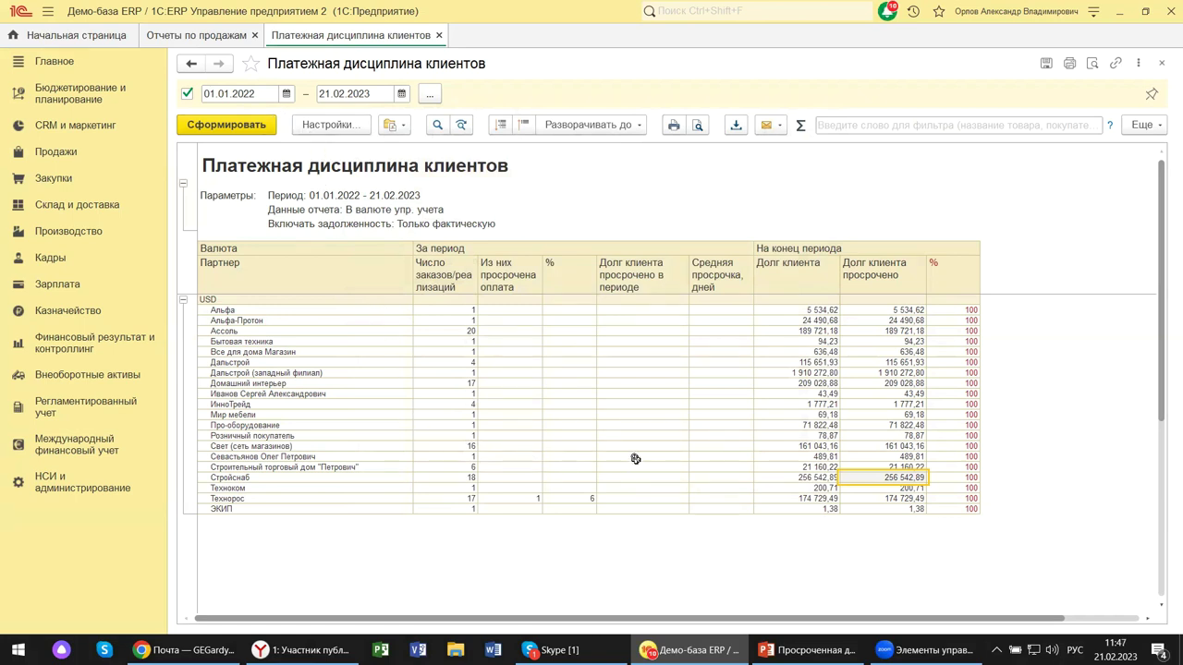
- Review the payment discipline report's settings in the Расширенный view, including filters and formatting, and close the settings and the report
{"action": "left_click", "coordinate": [335, 125]}
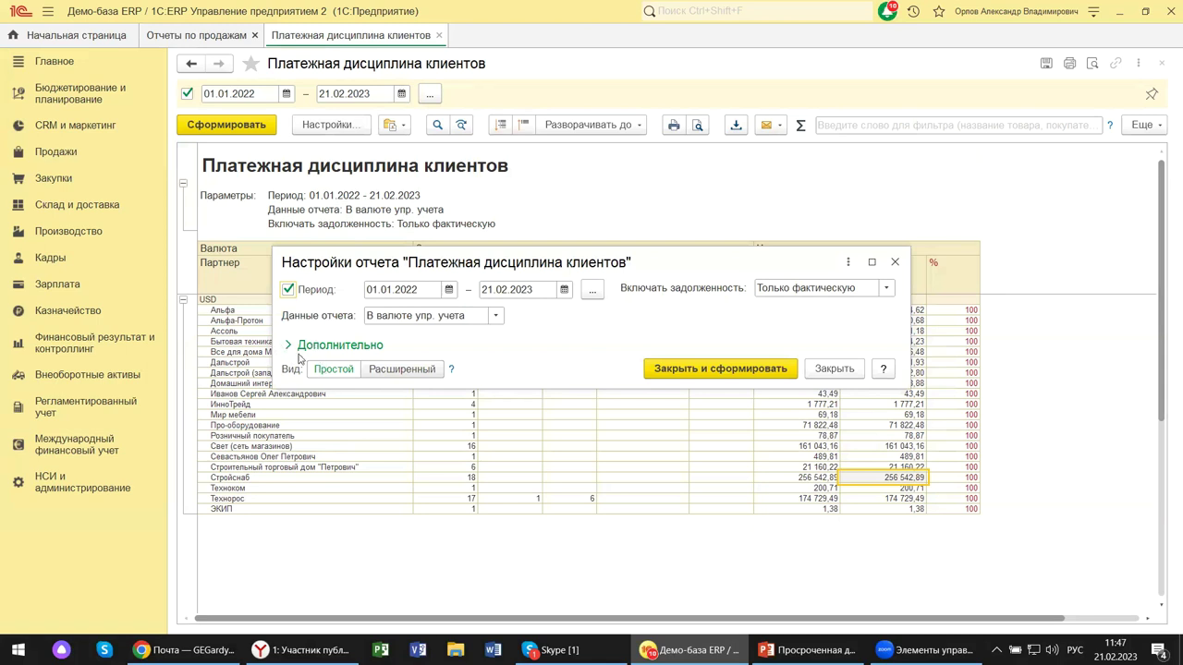
{"action": "left_click", "coordinate": [389, 370]}
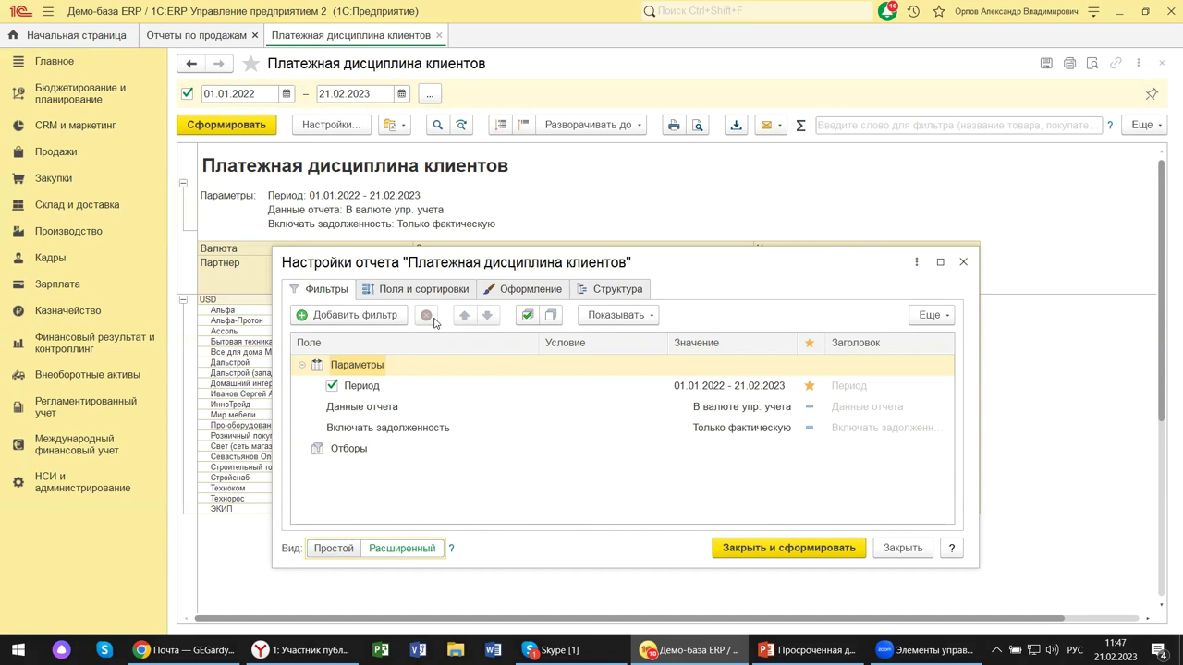
{"action": "left_click", "coordinate": [529, 289]}
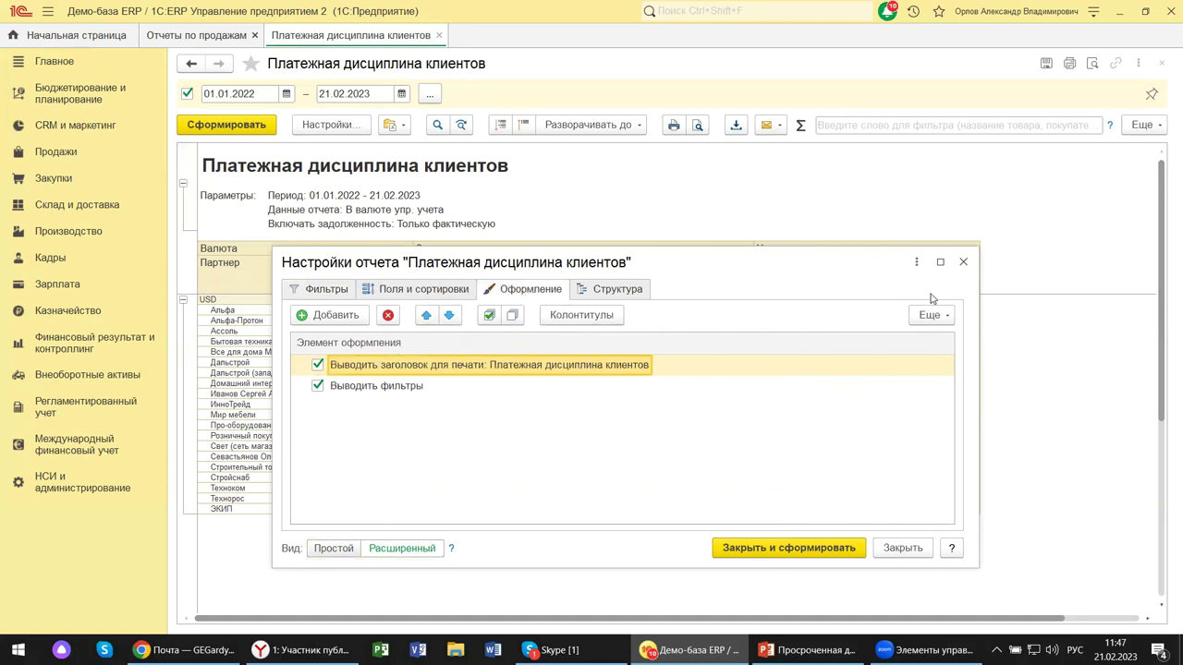
{"action": "left_click", "coordinate": [962, 261]}
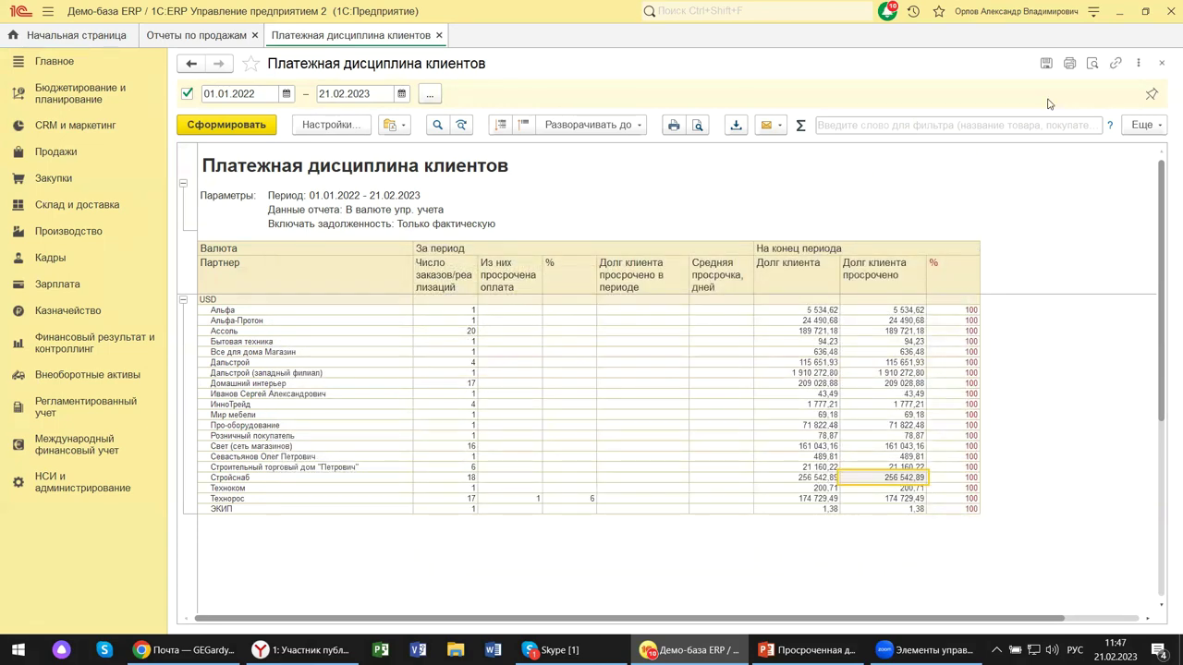
{"action": "left_click", "coordinate": [1162, 63]}
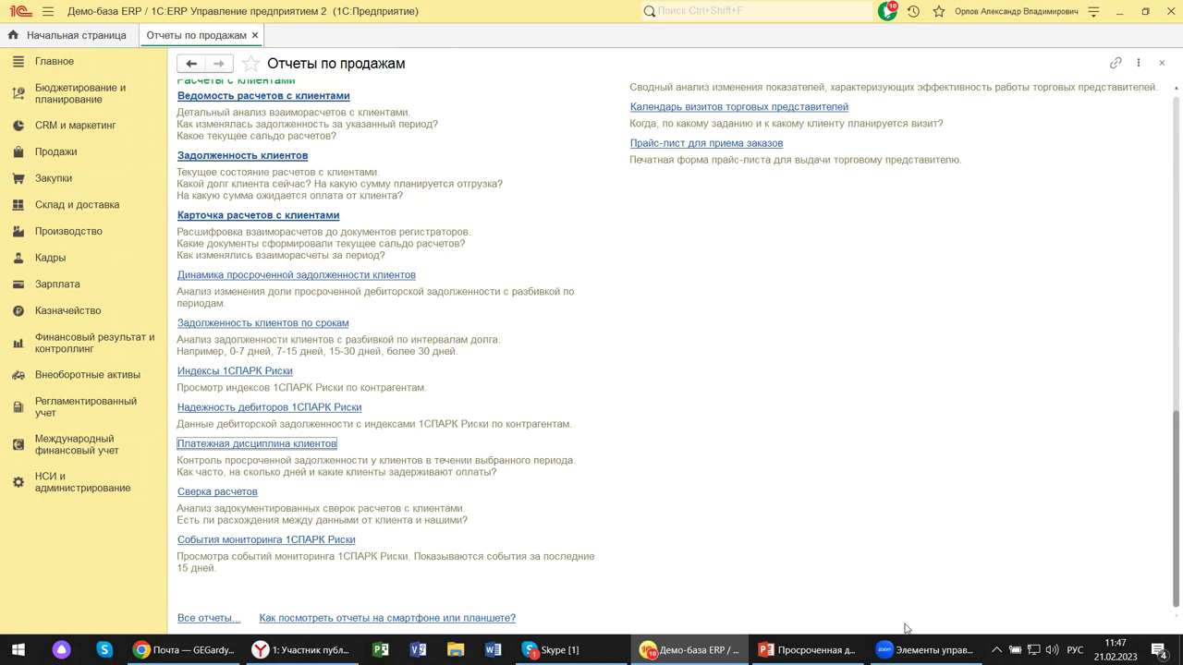
- Open the События мониторинга 1СПАРК Риски report and filter it by the counterparty Гознак
{"action": "left_click", "coordinate": [282, 544]}
{"action": "mouse_move", "coordinate": [552, 650]}
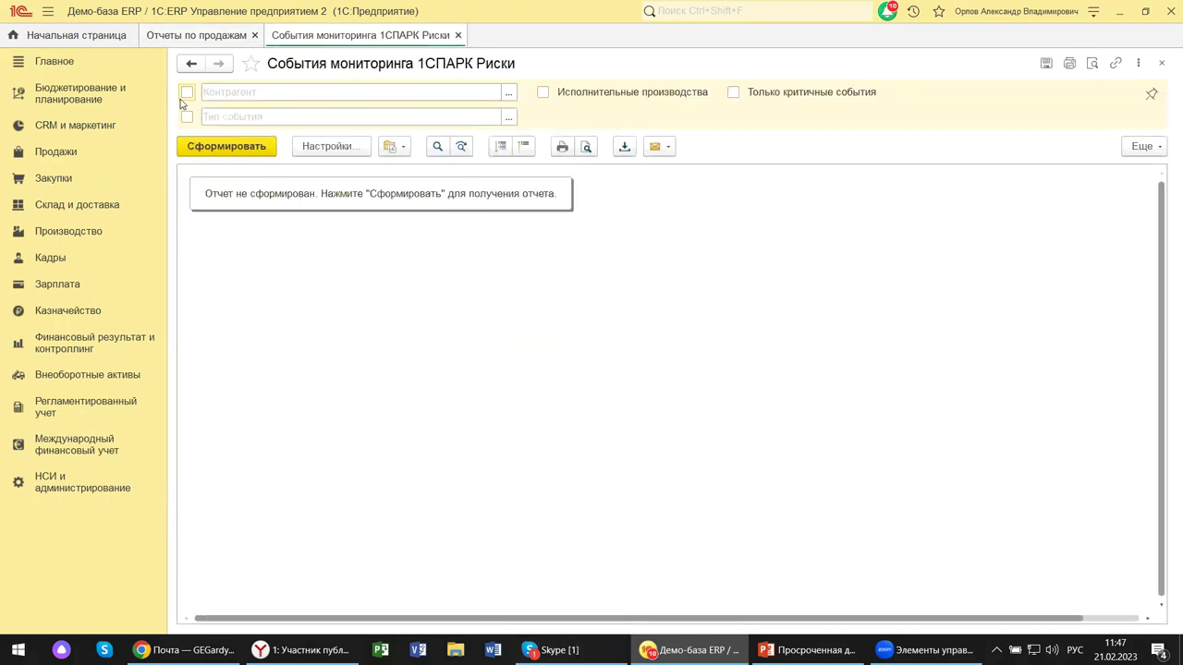
{"action": "left_click", "coordinate": [508, 92]}
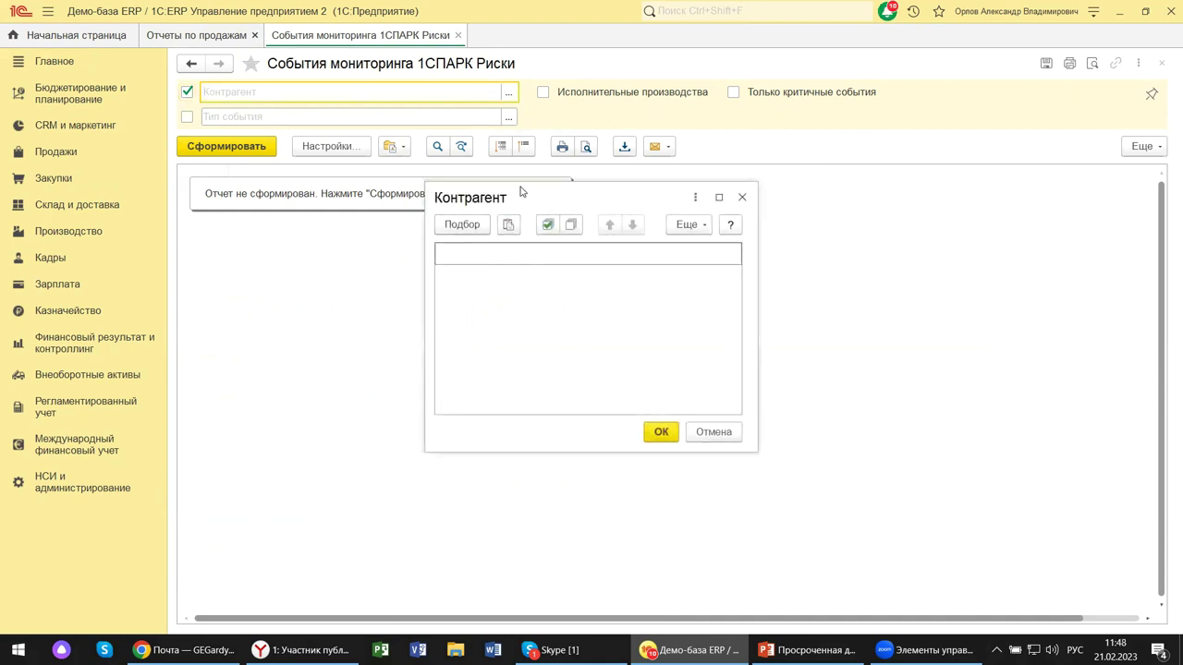
{"action": "left_click", "coordinate": [462, 226]}
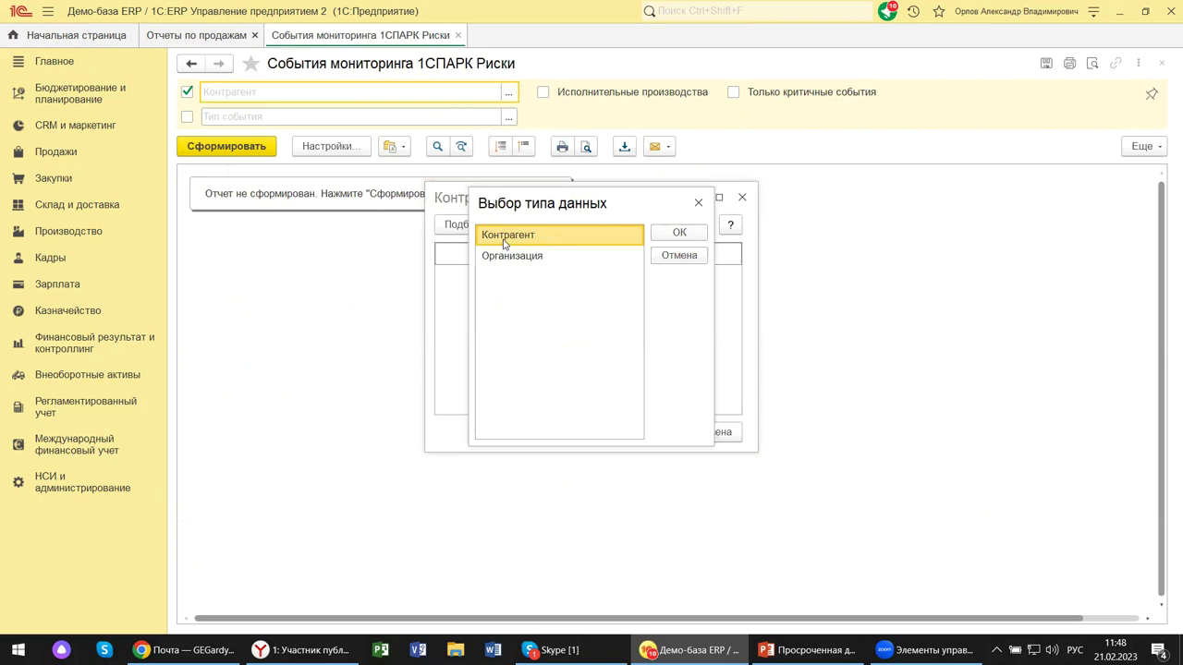
{"action": "left_click", "coordinate": [675, 237]}
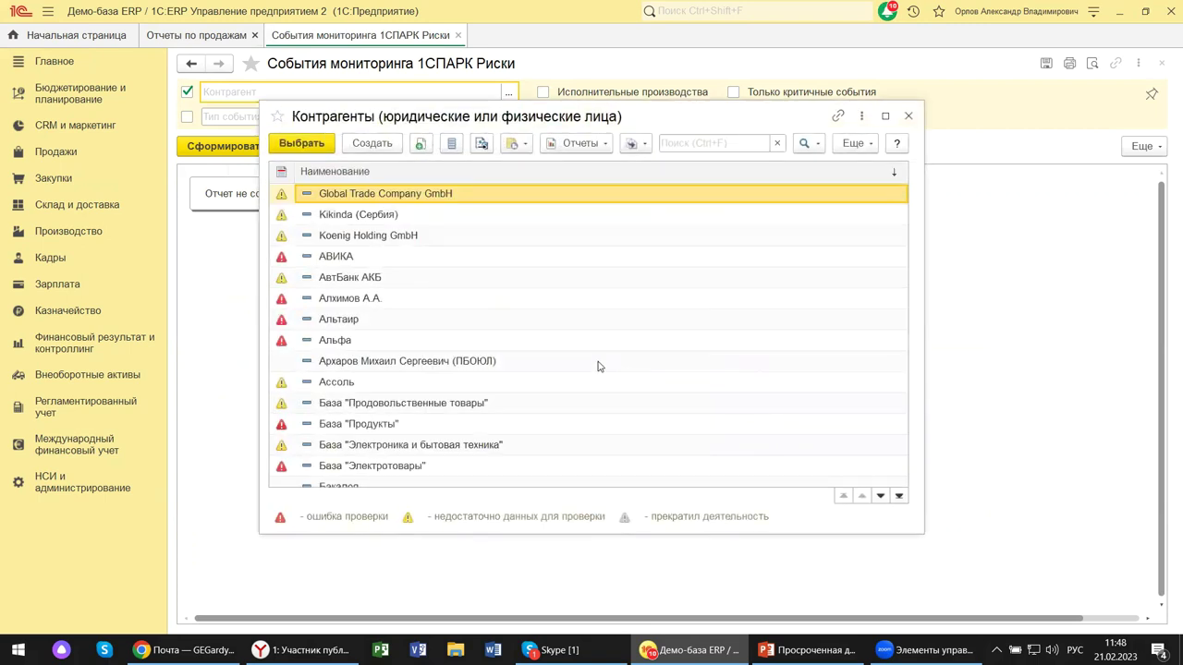
{"action": "scroll", "coordinate": [340, 441], "scroll_direction": "down", "scroll_amount": 2}
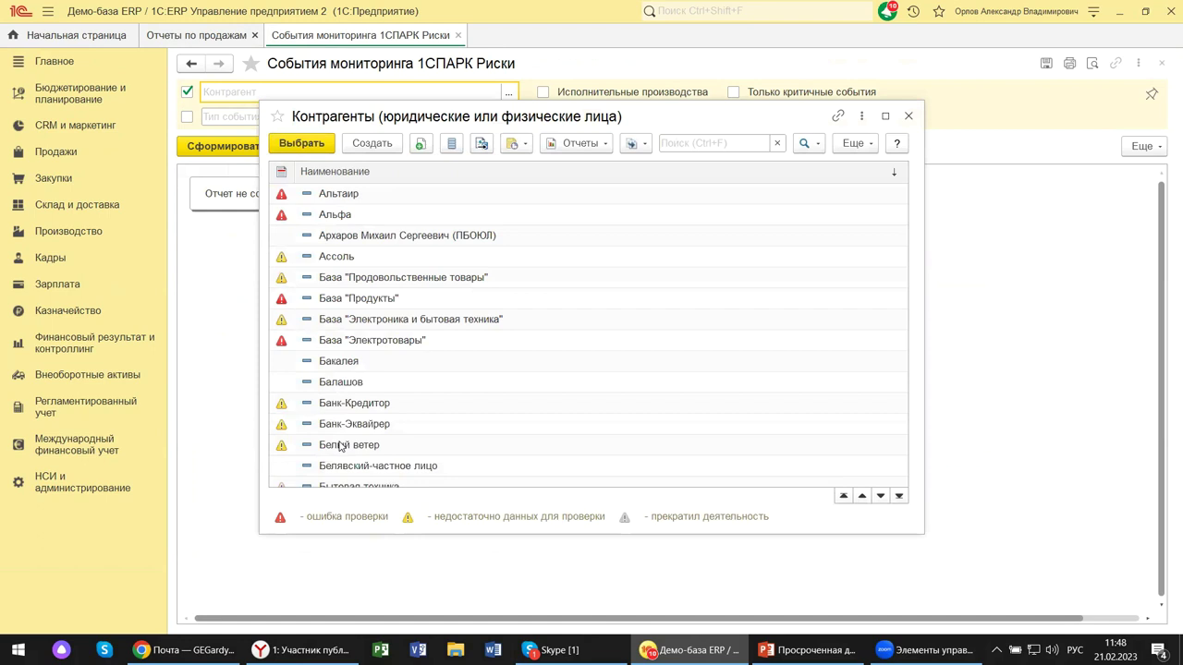
{"action": "scroll", "coordinate": [341, 447], "scroll_direction": "down", "scroll_amount": 4}
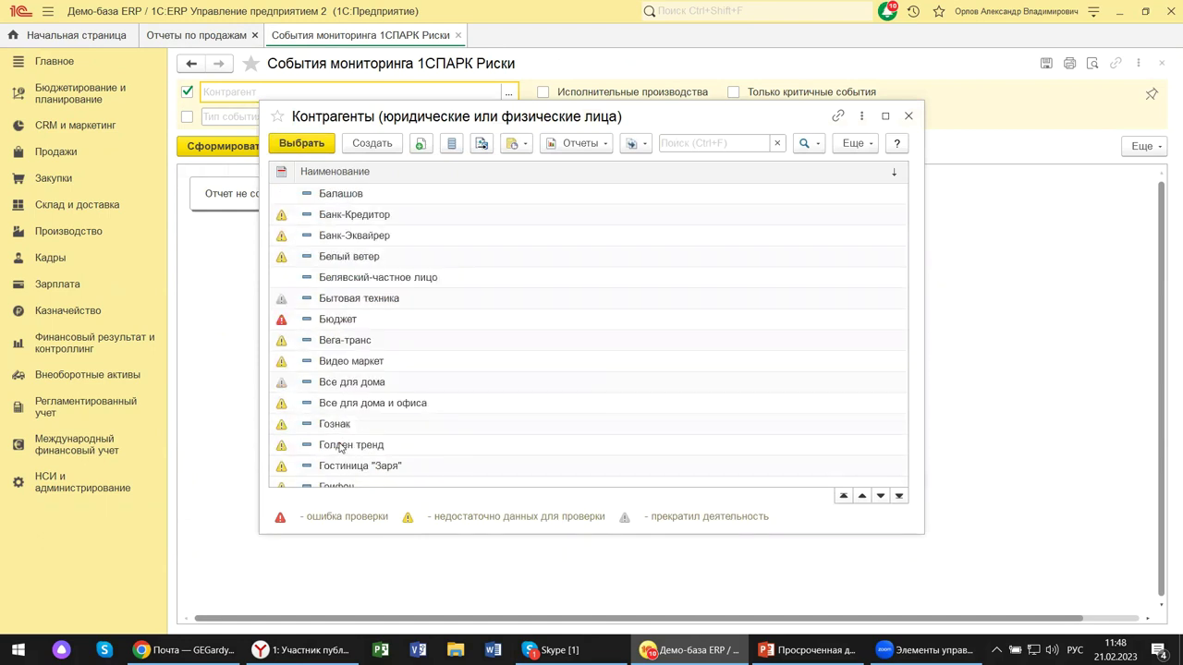
{"action": "scroll", "coordinate": [341, 431], "scroll_direction": "down", "scroll_amount": 1}
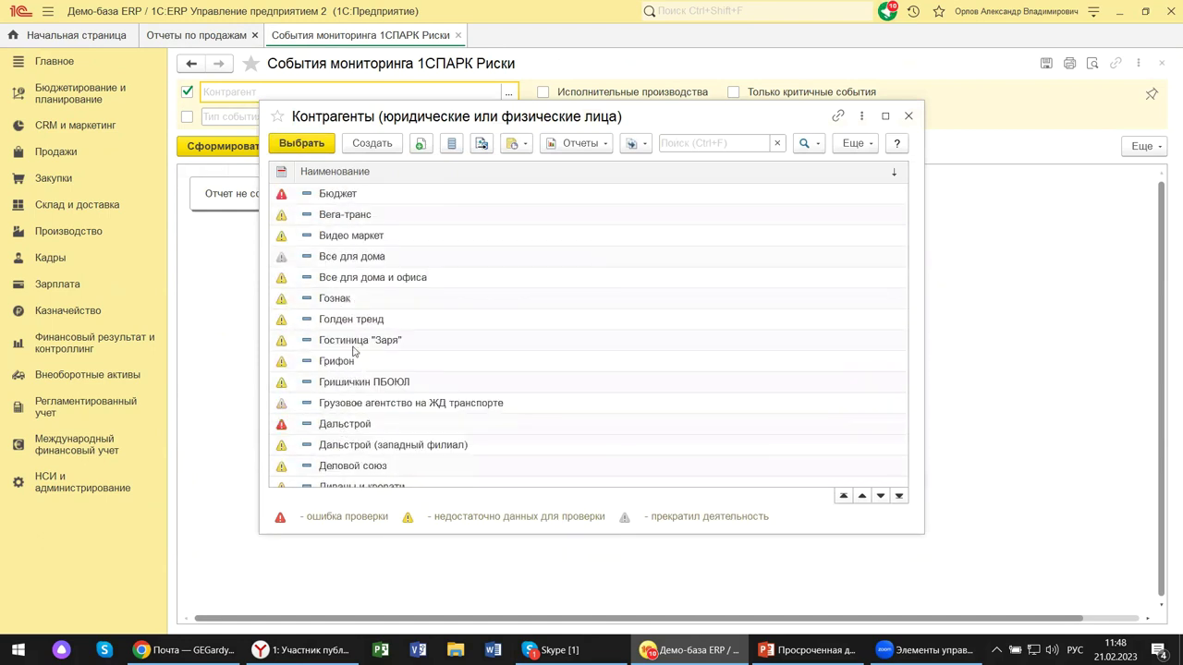
{"action": "left_click", "coordinate": [348, 305]}
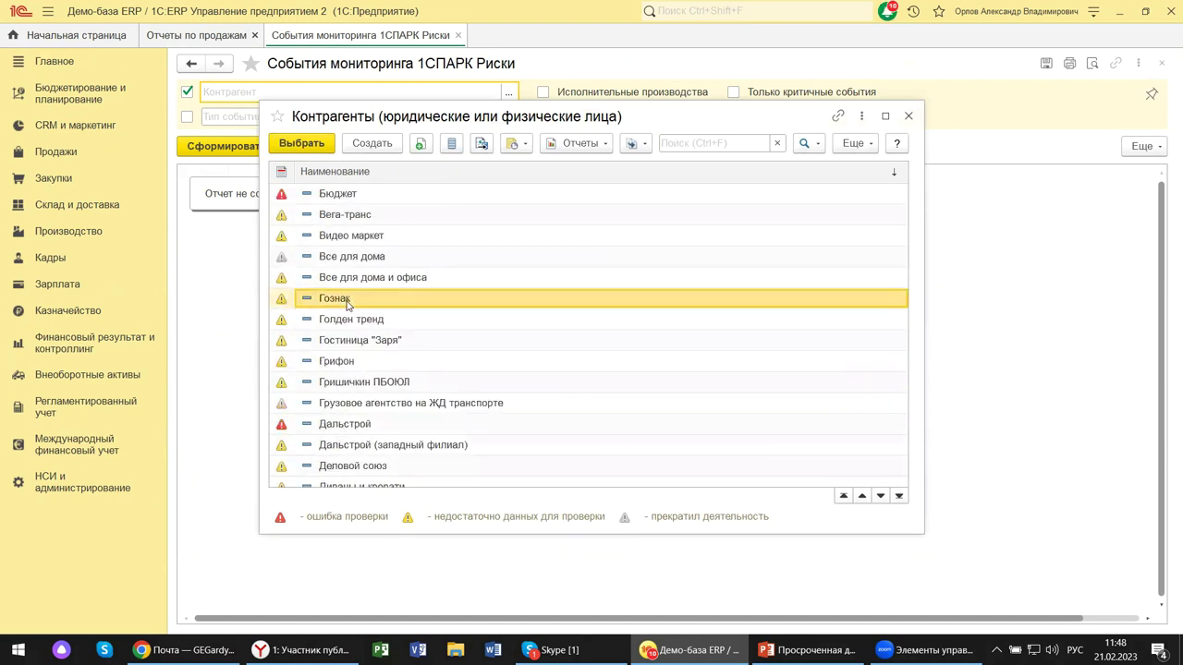
{"action": "left_click", "coordinate": [315, 145]}
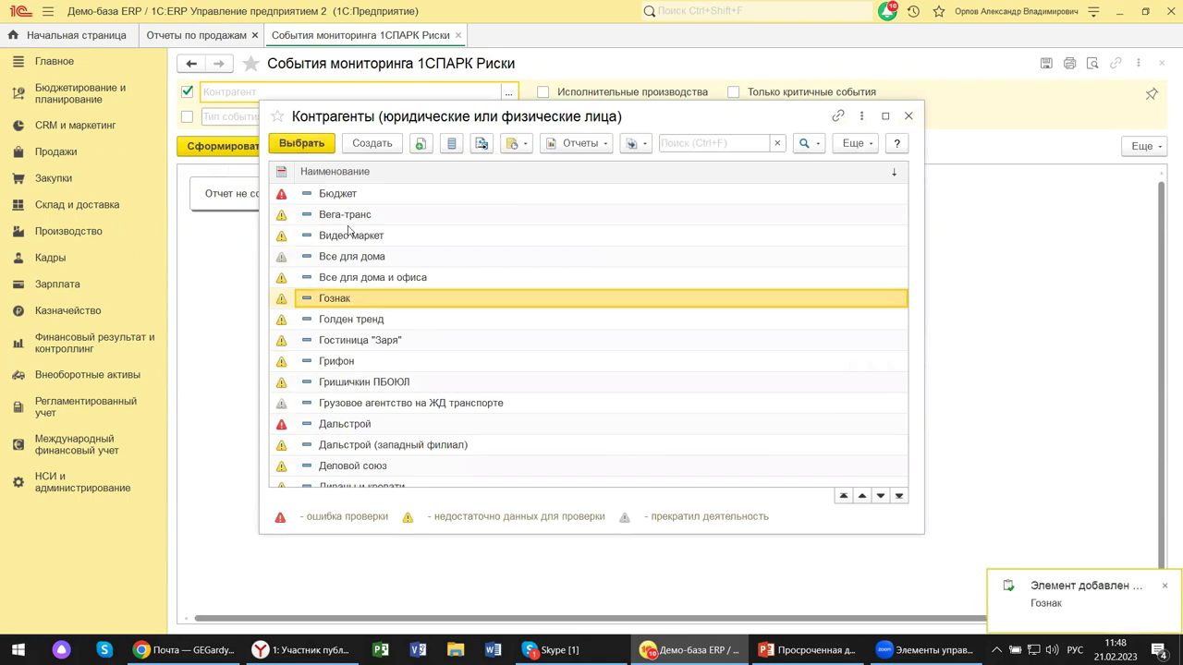
{"action": "left_click", "coordinate": [908, 115]}
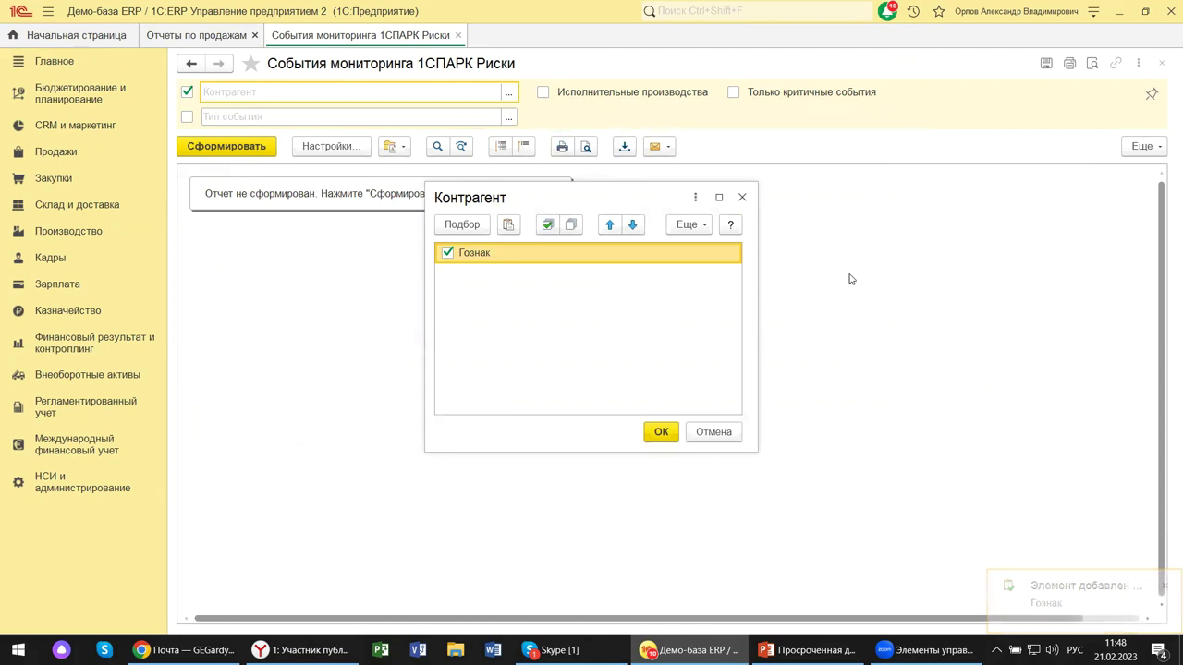
{"action": "left_click", "coordinate": [660, 432]}
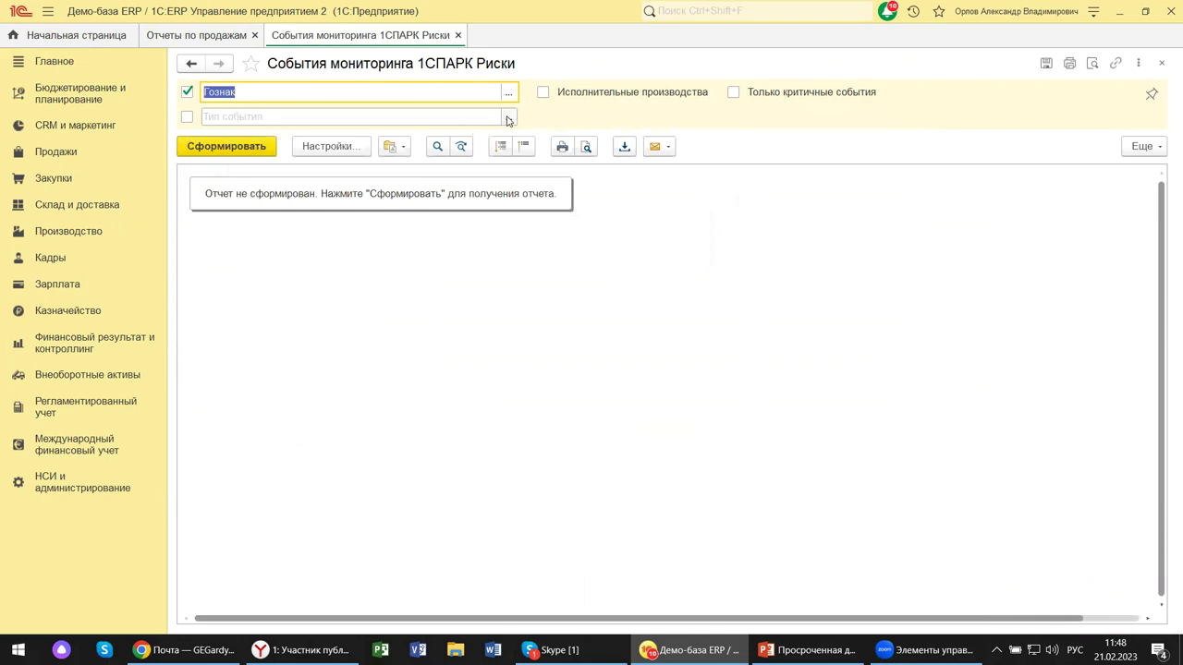
- Enable the event type filter with the value Контрагент прекратил деятельность
{"action": "left_click", "coordinate": [186, 117]}
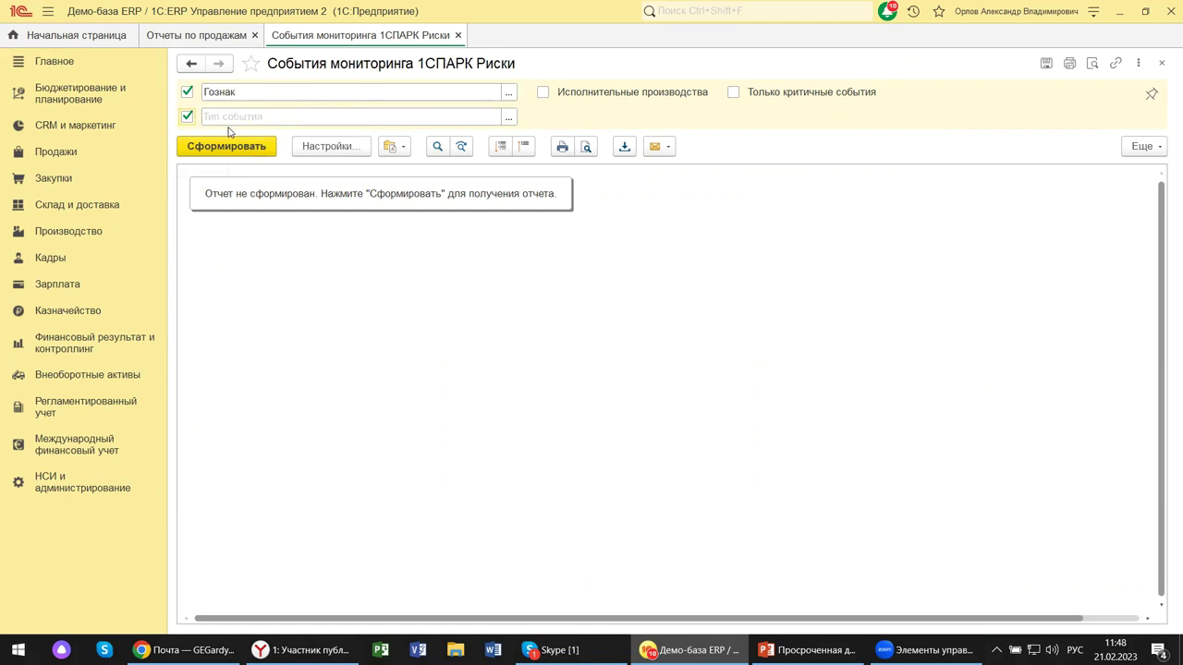
{"action": "left_click", "coordinate": [507, 117]}
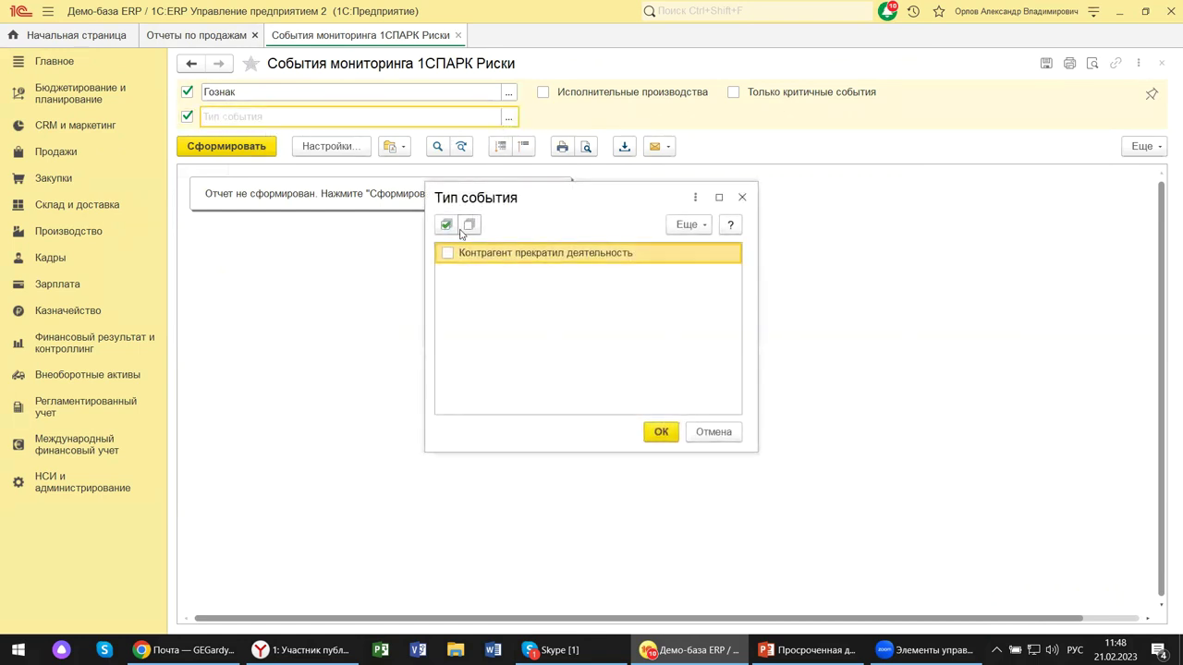
{"action": "left_click", "coordinate": [447, 255]}
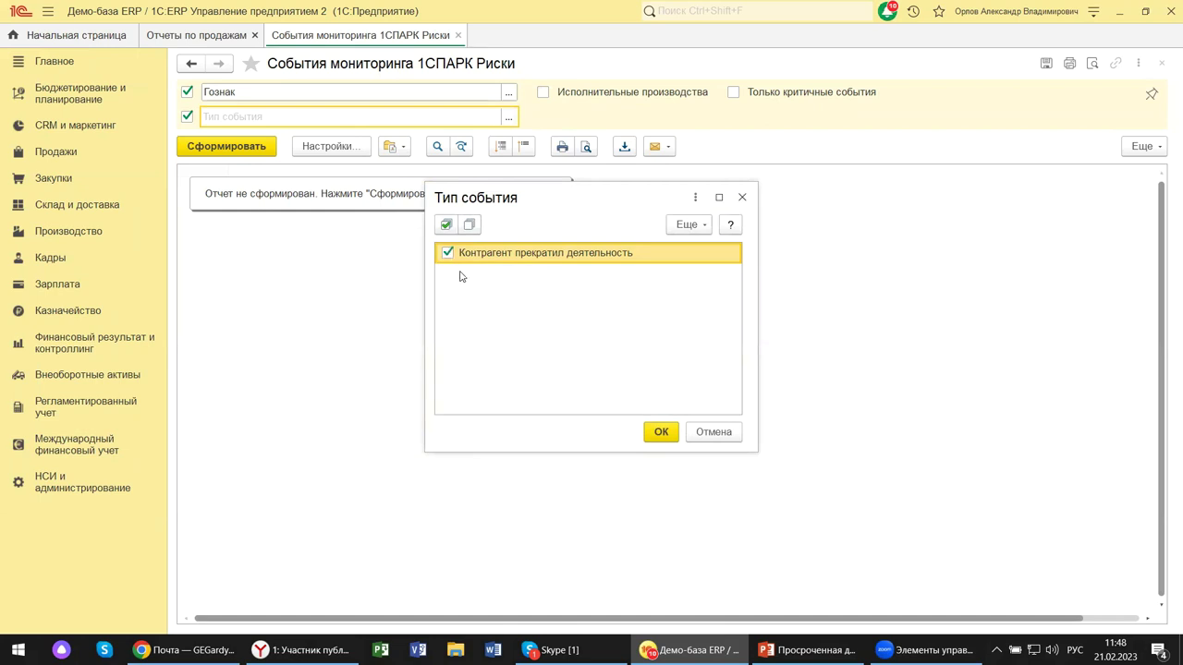
{"action": "left_click", "coordinate": [661, 431]}
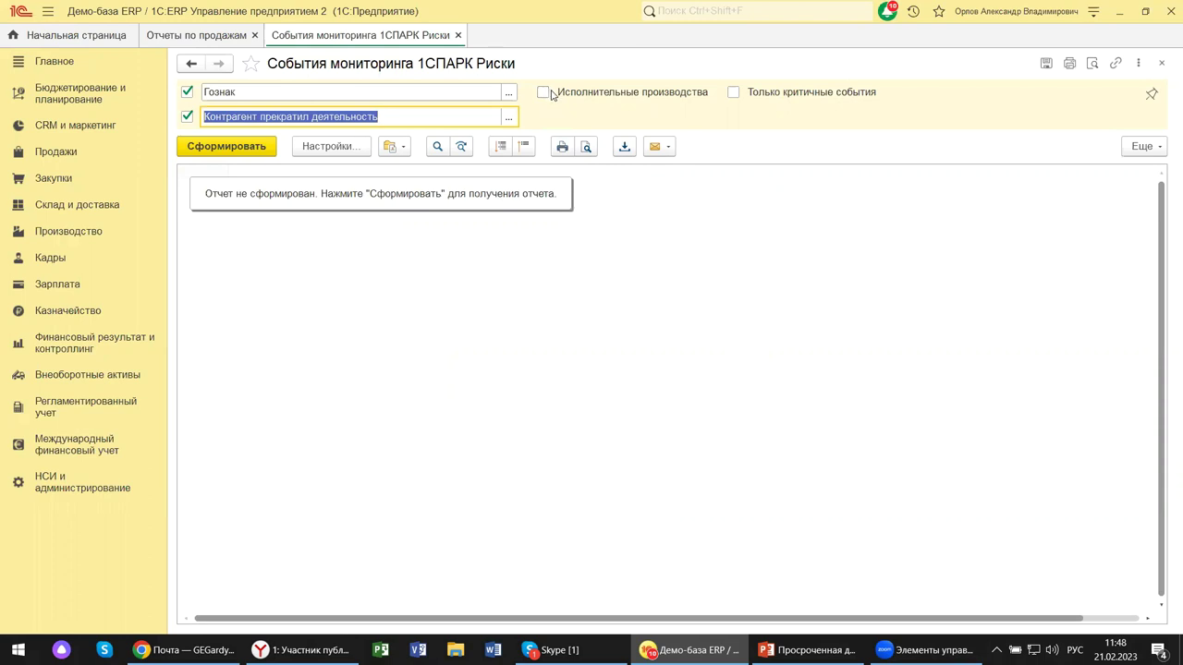
- Enable the Только критичные события and Исполнительные производства options and generate the monitoring events report
{"action": "left_click", "coordinate": [733, 93]}
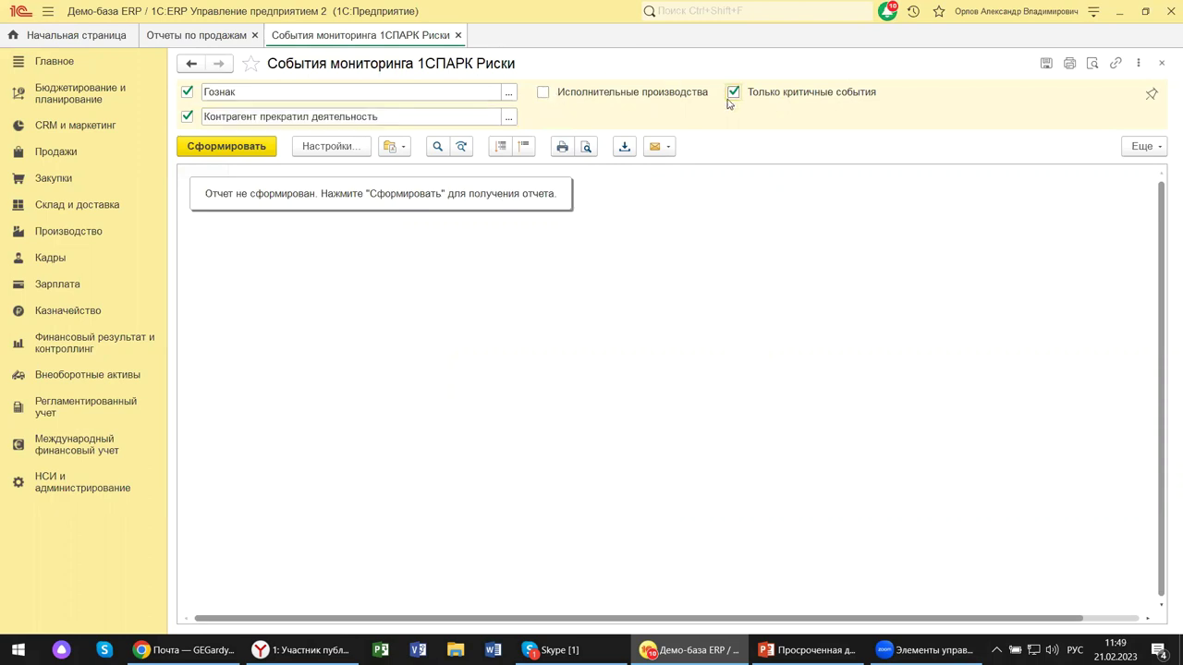
{"action": "left_click", "coordinate": [542, 94]}
{"action": "left_click", "coordinate": [250, 149]}
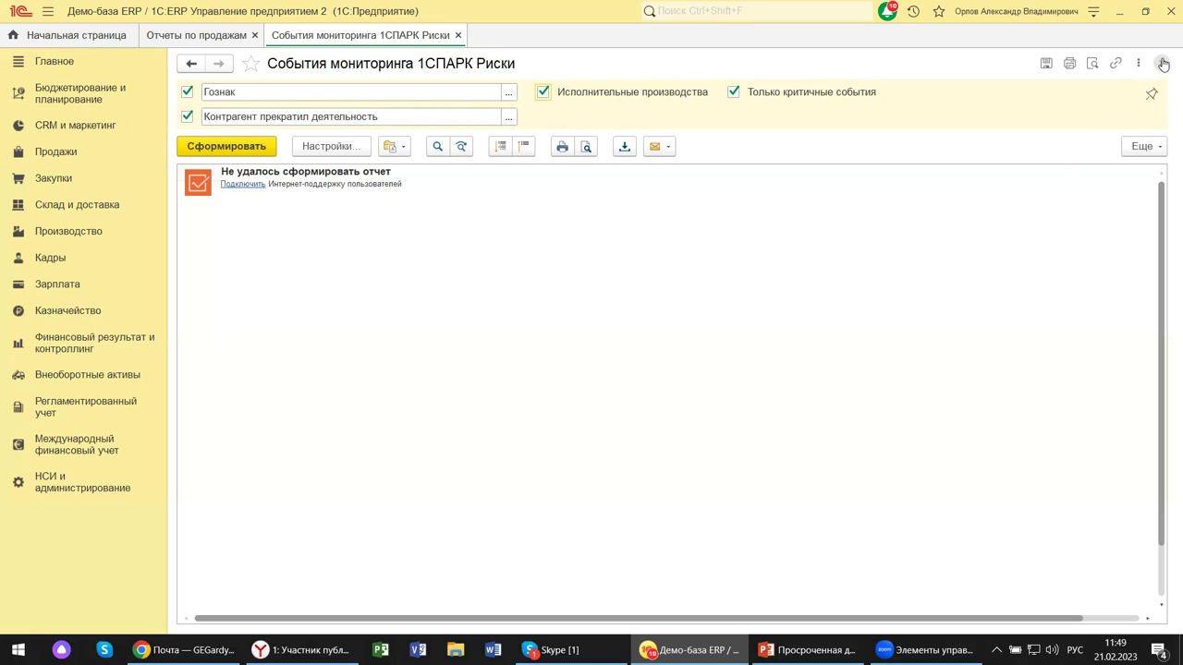
- Close the monitoring events report and look through the list of sales reports
{"action": "left_click", "coordinate": [1162, 62]}
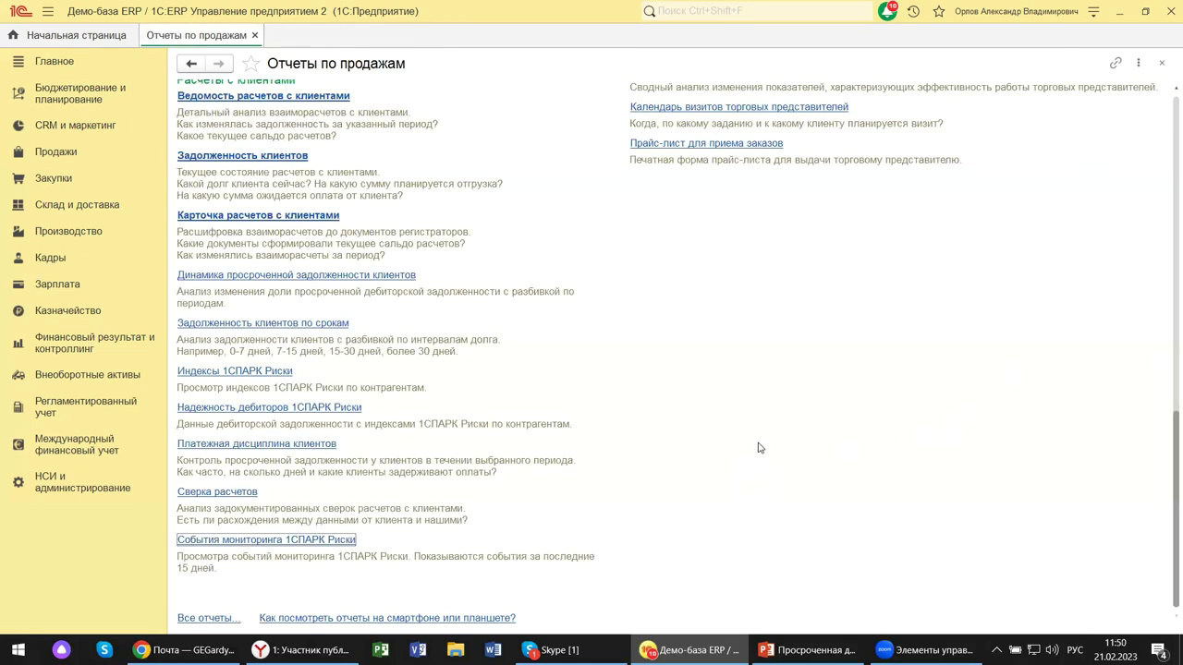
{"action": "scroll", "coordinate": [760, 448], "scroll_direction": "up", "scroll_amount": 2}
{"action": "scroll", "coordinate": [760, 448], "scroll_direction": "up", "scroll_amount": 4}
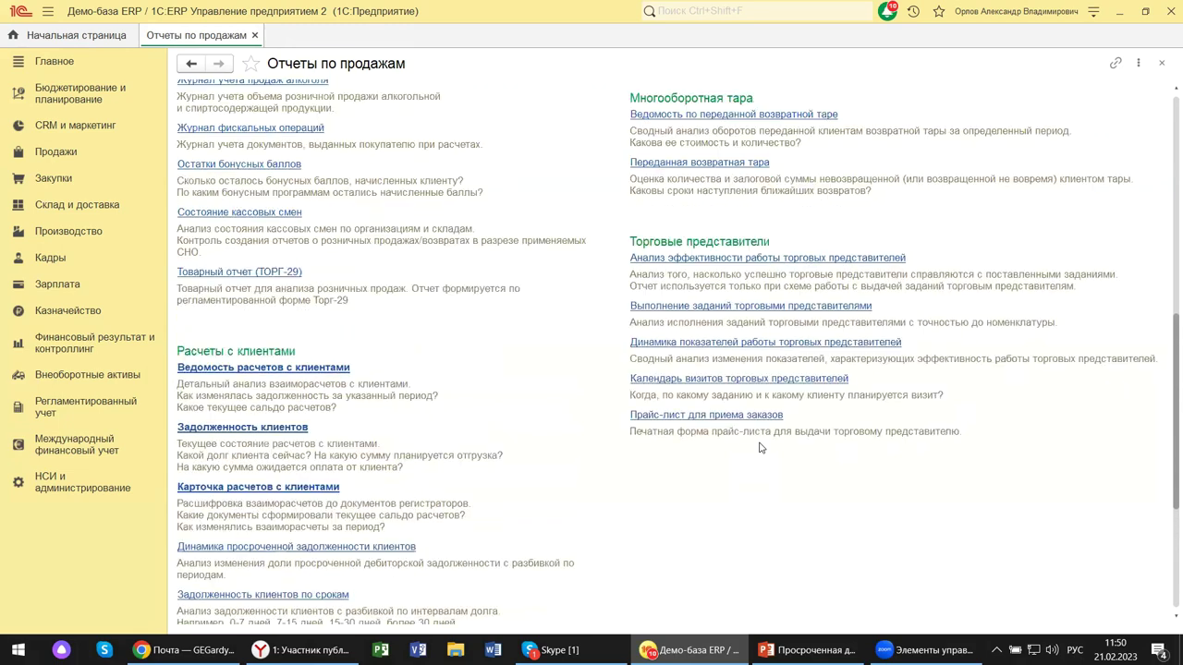
{"action": "scroll", "coordinate": [760, 448], "scroll_direction": "up", "scroll_amount": 4}
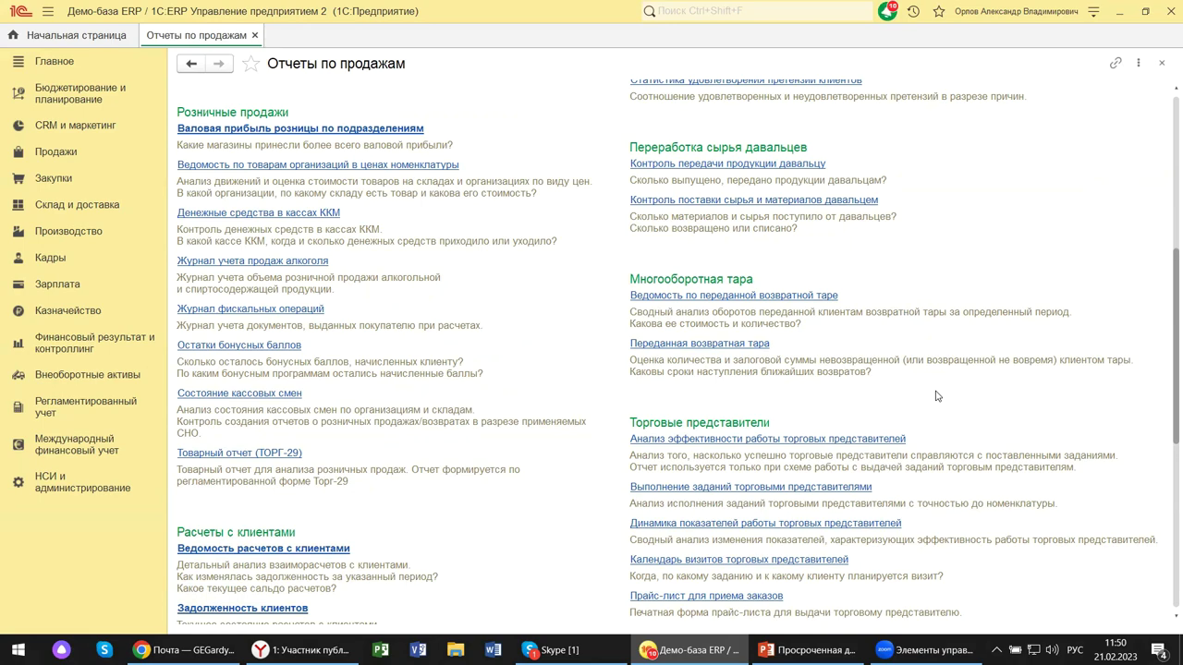
- Open the Типовые условия продаж report from the sales reports list
{"action": "scroll", "coordinate": [936, 395], "scroll_direction": "up", "scroll_amount": 2}
{"action": "scroll", "coordinate": [936, 395], "scroll_direction": "up", "scroll_amount": 2}
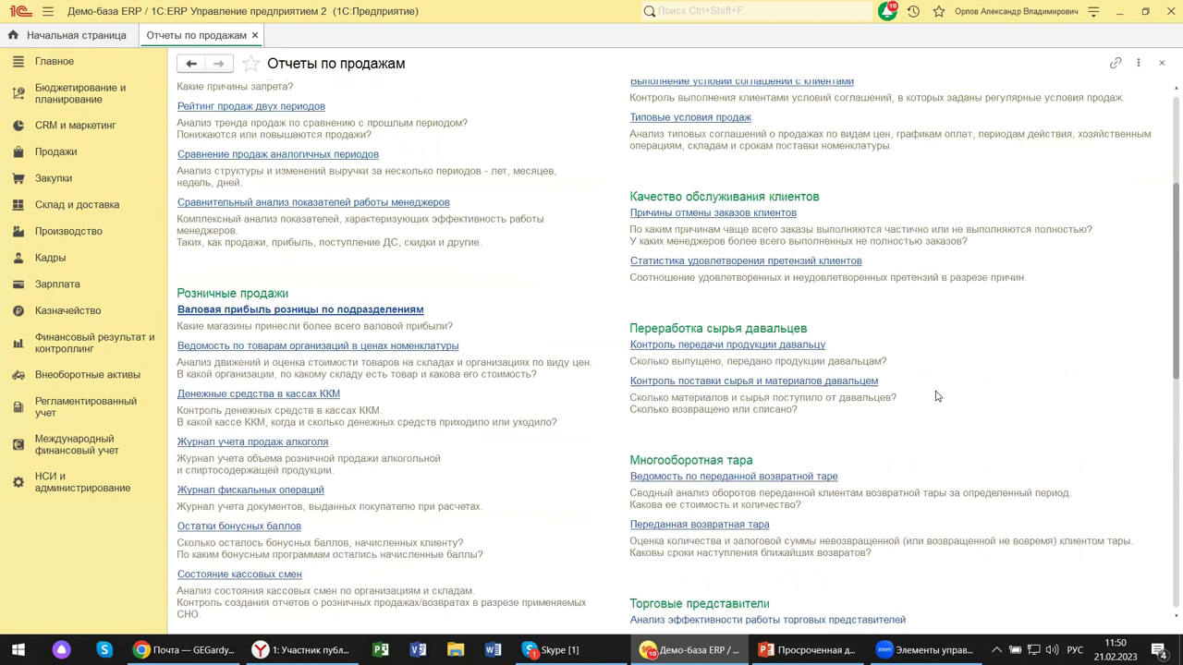
{"action": "scroll", "coordinate": [936, 396], "scroll_direction": "up", "scroll_amount": 2}
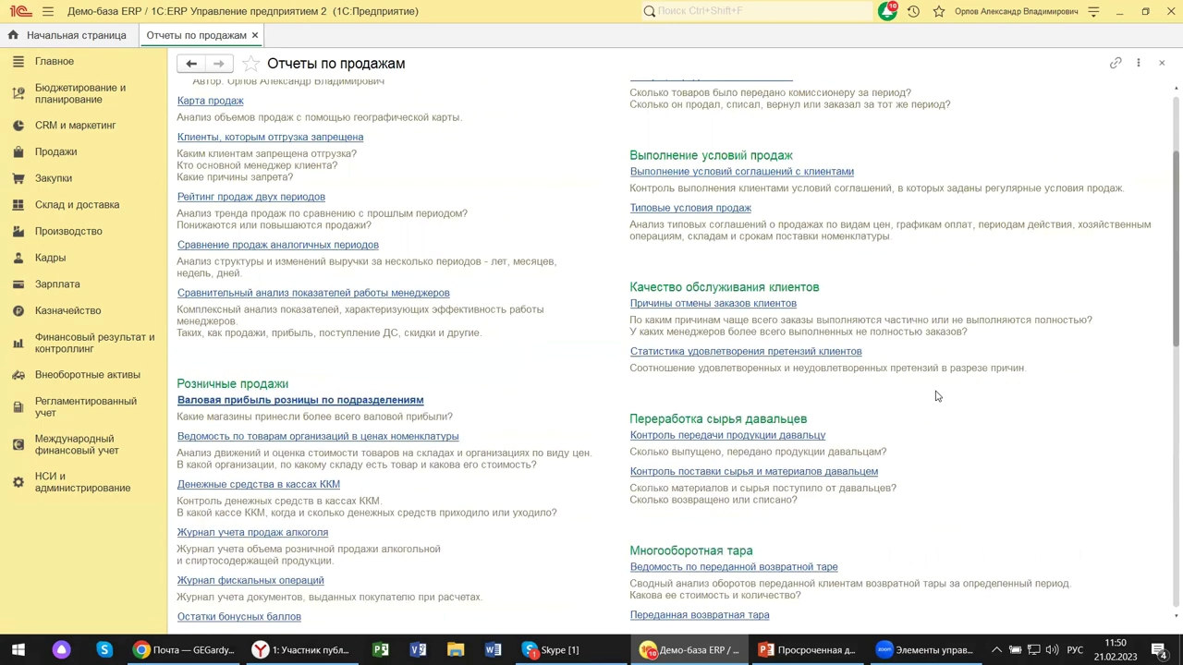
{"action": "scroll", "coordinate": [936, 395], "scroll_direction": "up", "scroll_amount": 3}
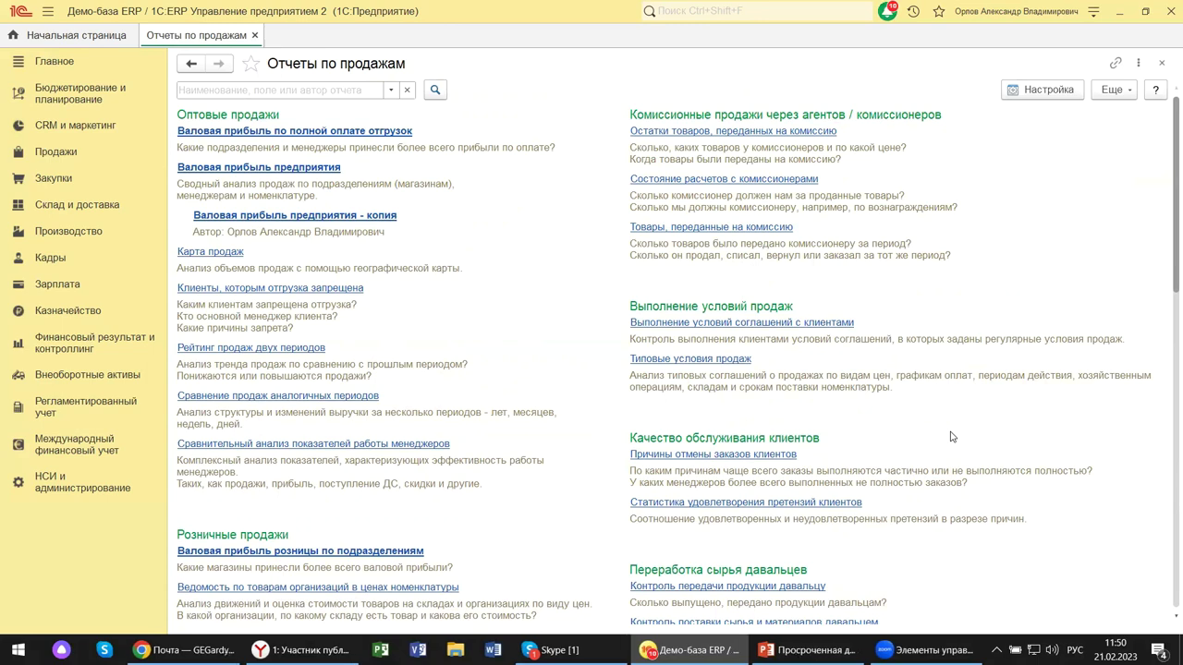
{"action": "key", "text": "super+e"}
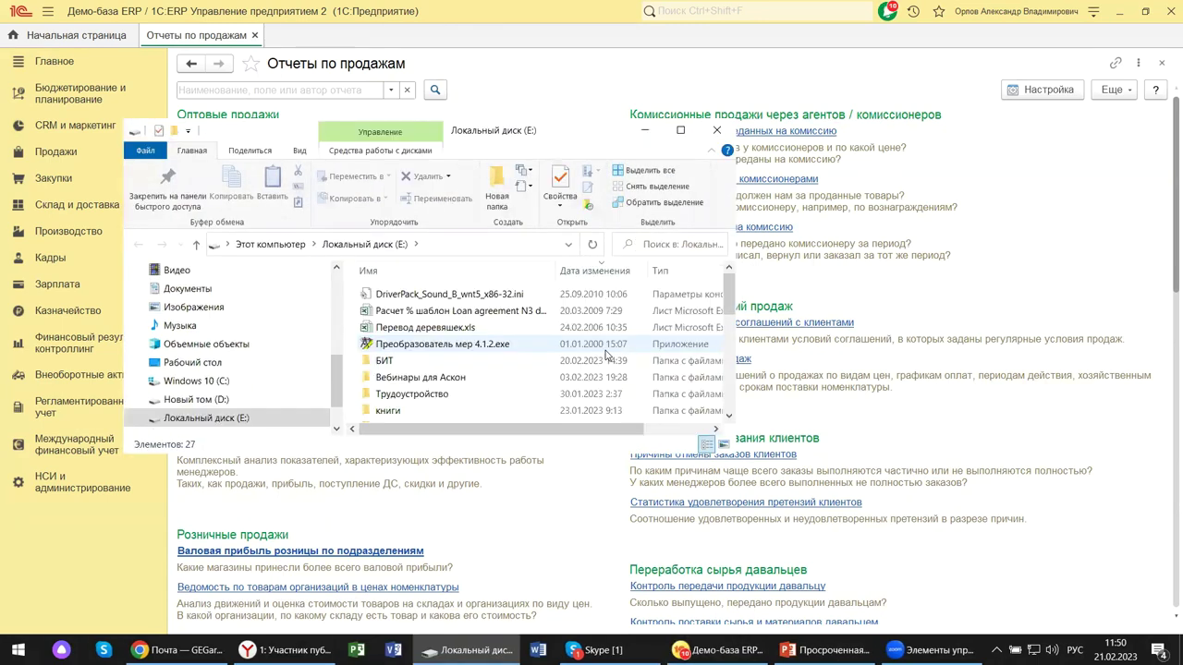
{"action": "left_click", "coordinate": [716, 130]}
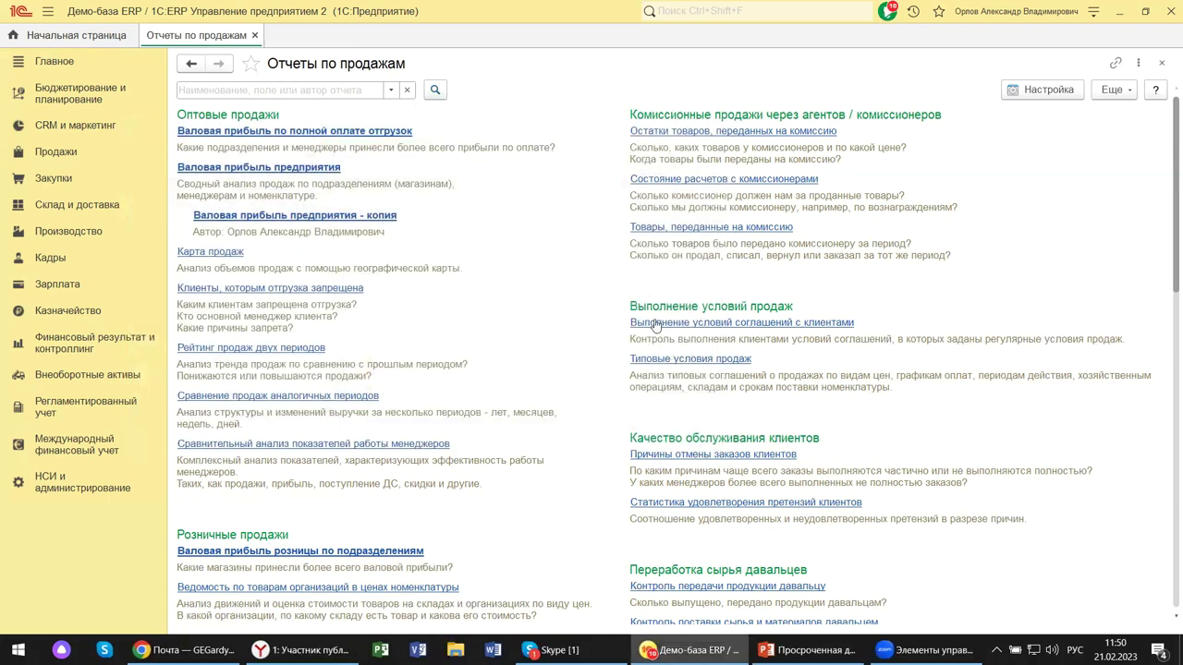
{"action": "left_click", "coordinate": [673, 360]}
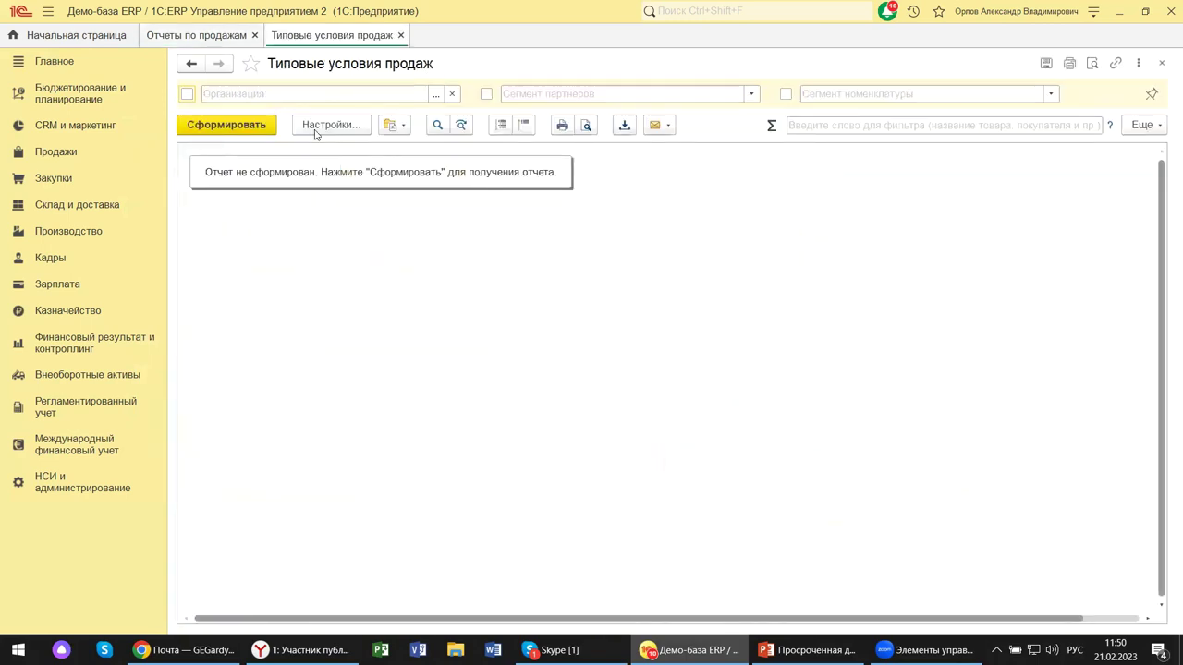
- Enable the organization filter and select Металл-Сервис and Промресурс
{"action": "left_click", "coordinate": [188, 93]}
{"action": "left_click", "coordinate": [435, 93]}
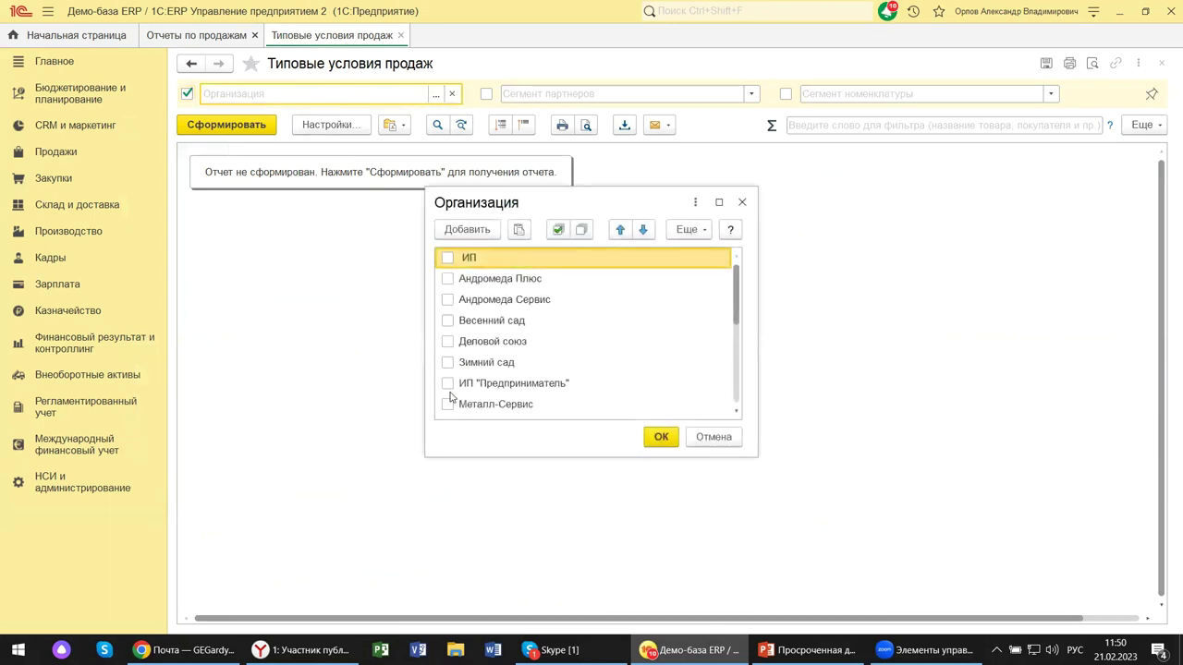
{"action": "scroll", "coordinate": [452, 407], "scroll_direction": "down", "scroll_amount": 1}
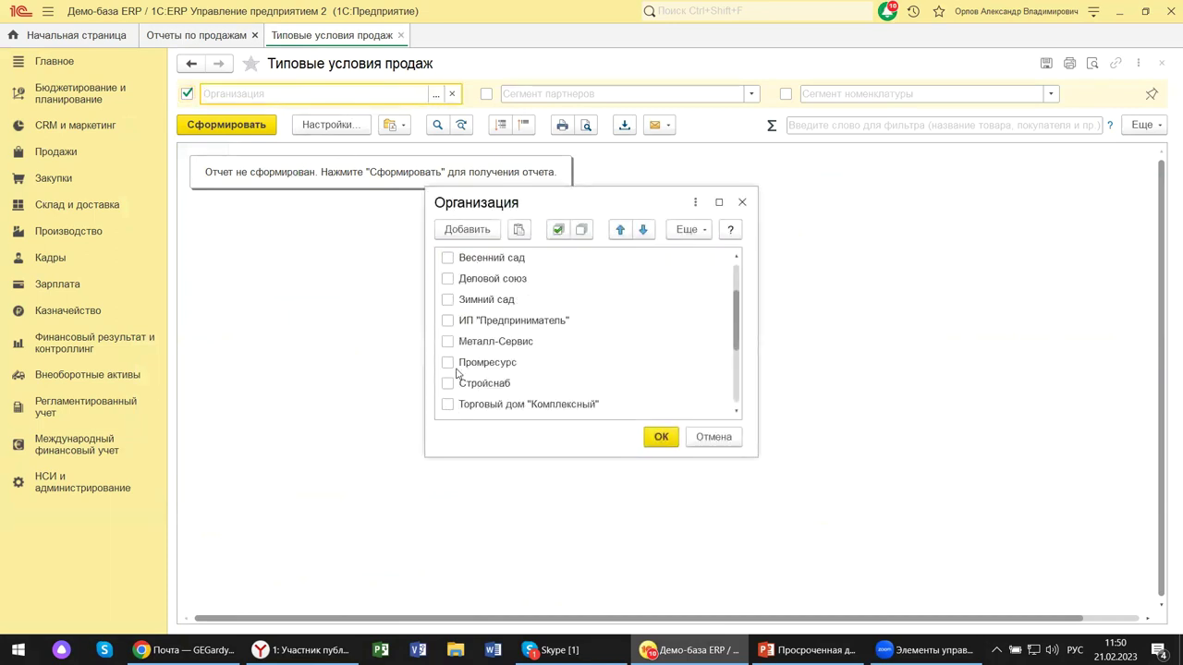
{"action": "left_click", "coordinate": [448, 341]}
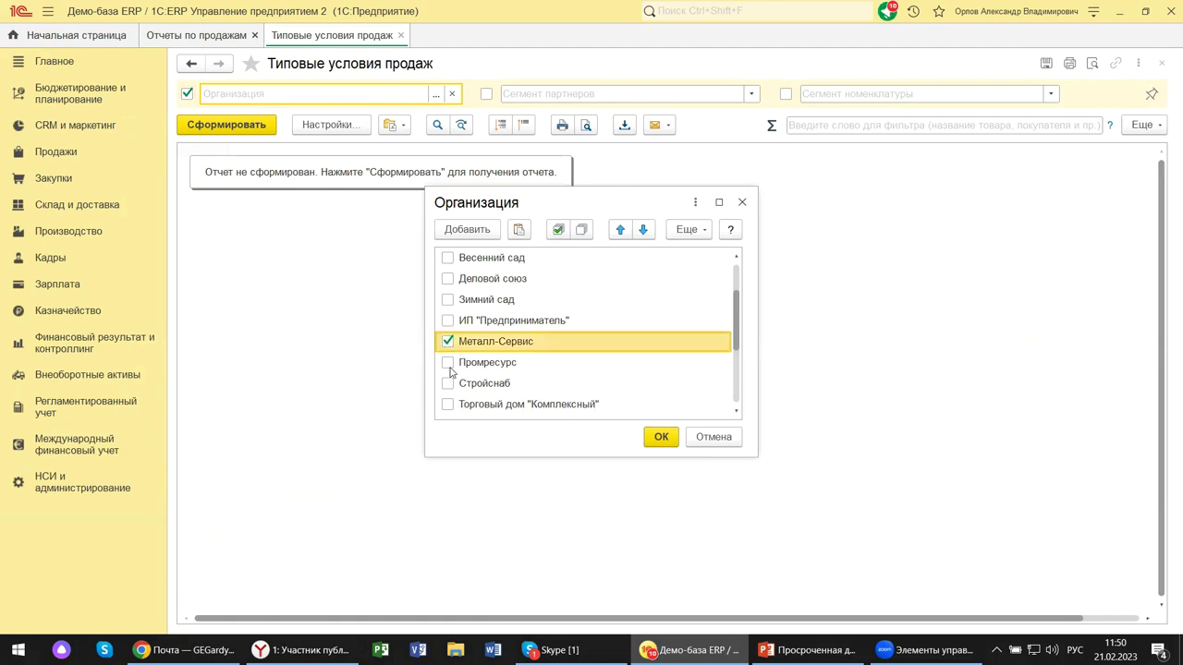
{"action": "left_click", "coordinate": [447, 362]}
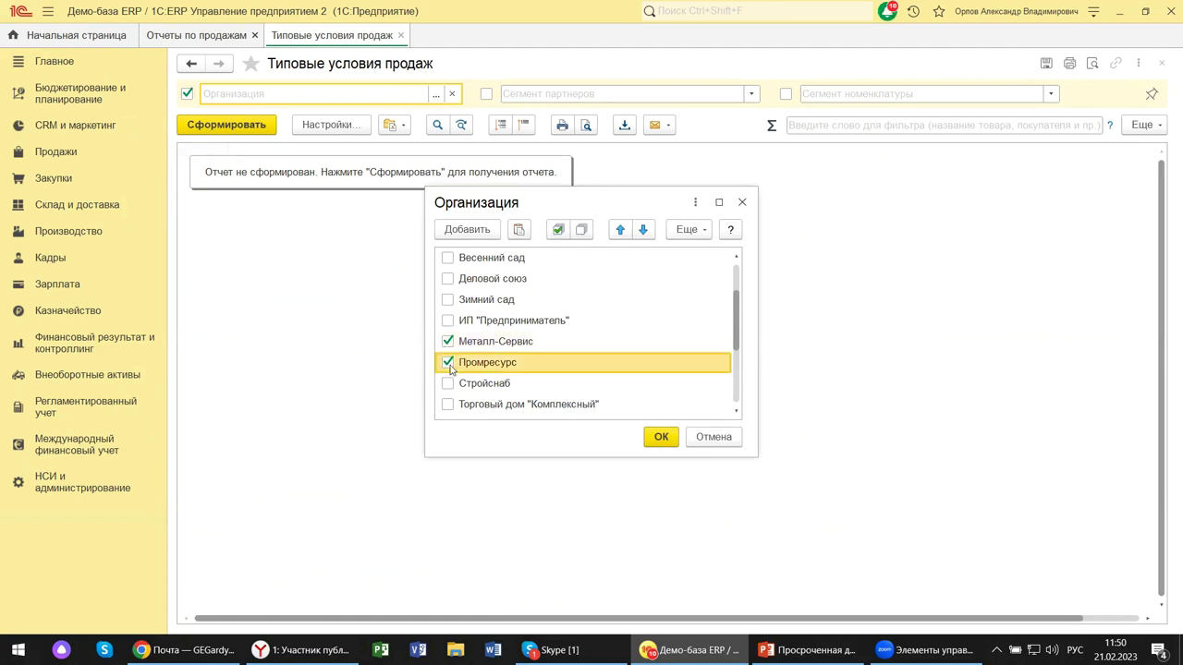
{"action": "left_click", "coordinate": [651, 437]}
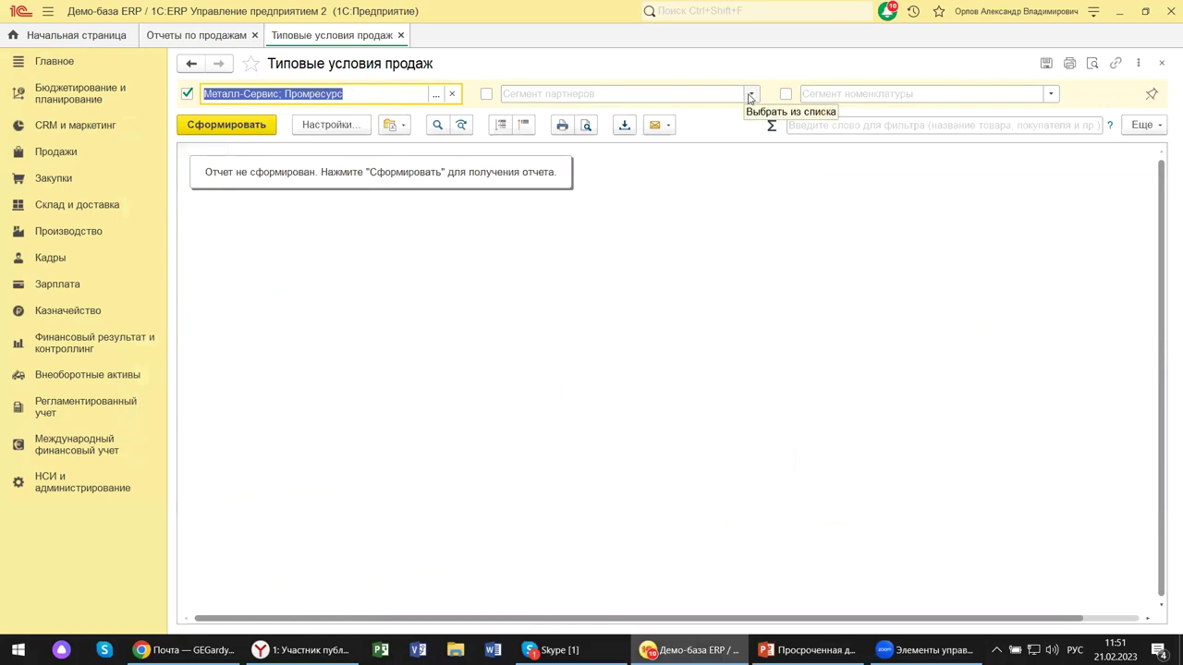
- Filter the report by the partner segment Оптовые клиенты
{"action": "left_click", "coordinate": [750, 96]}
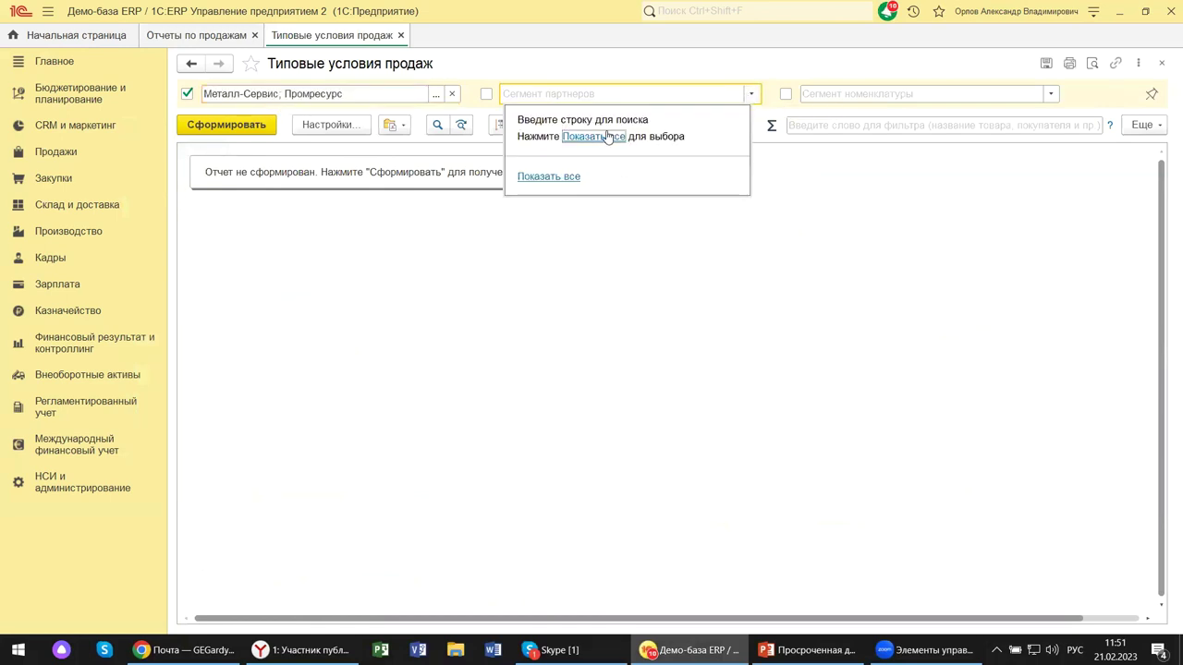
{"action": "left_click", "coordinate": [605, 134]}
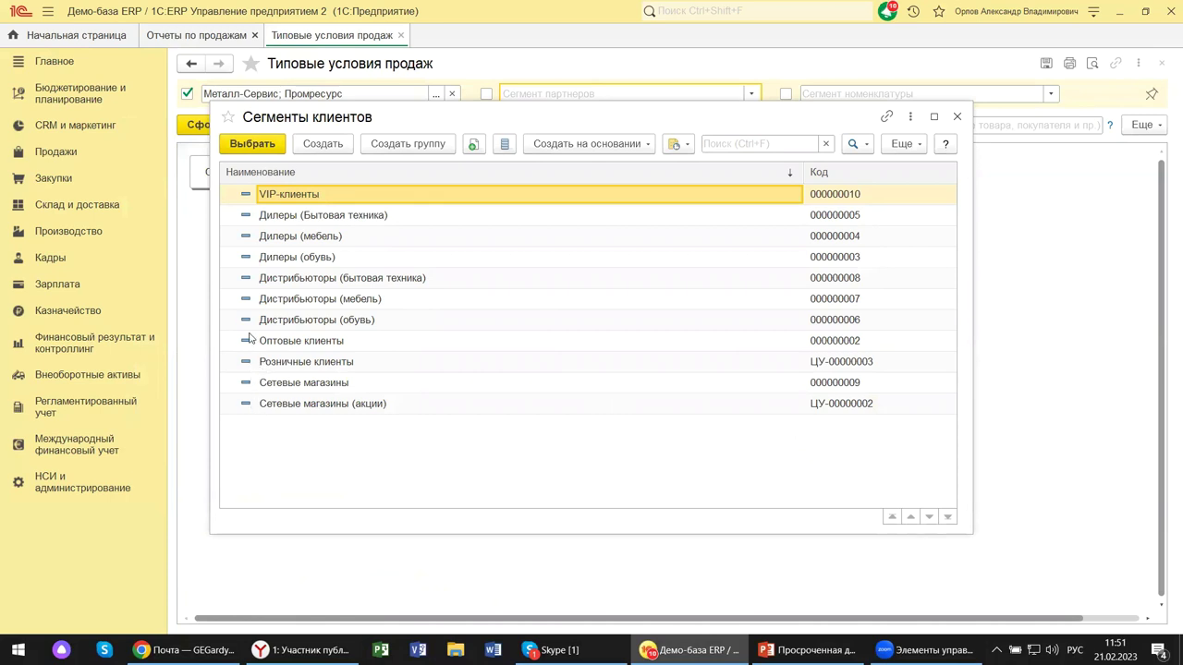
{"action": "left_click", "coordinate": [301, 342]}
{"action": "left_click", "coordinate": [258, 150]}
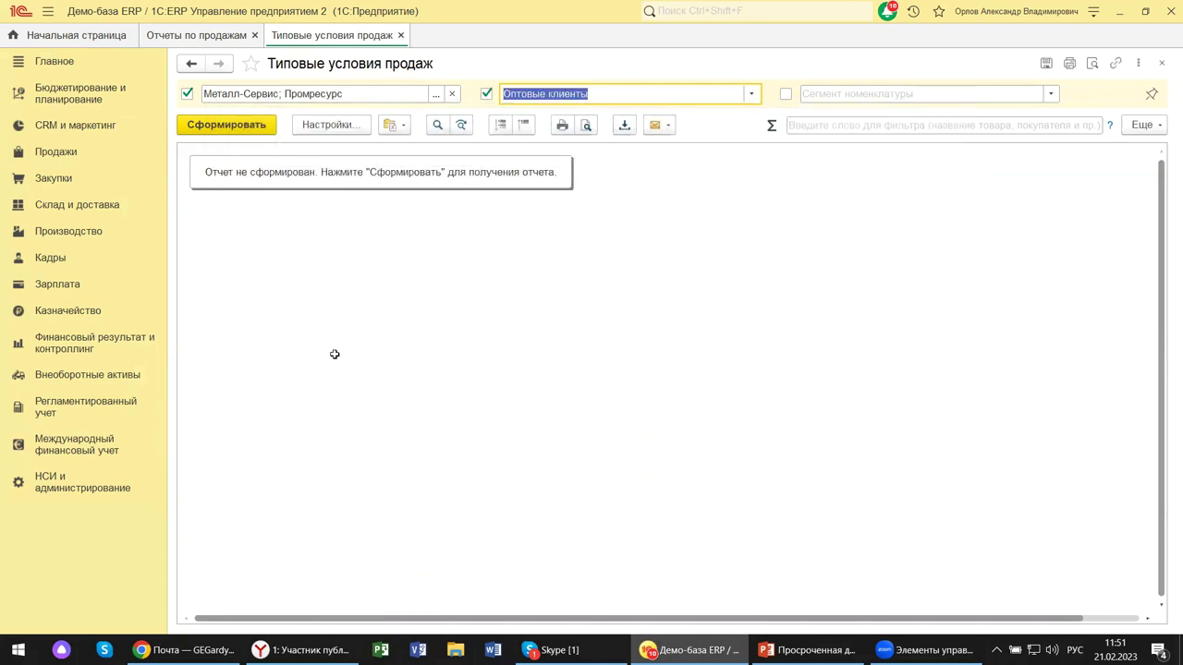
- Look through the item segments and filter the report by the item segment Выручка больше 10000 рублей
{"action": "left_click", "coordinate": [1053, 99]}
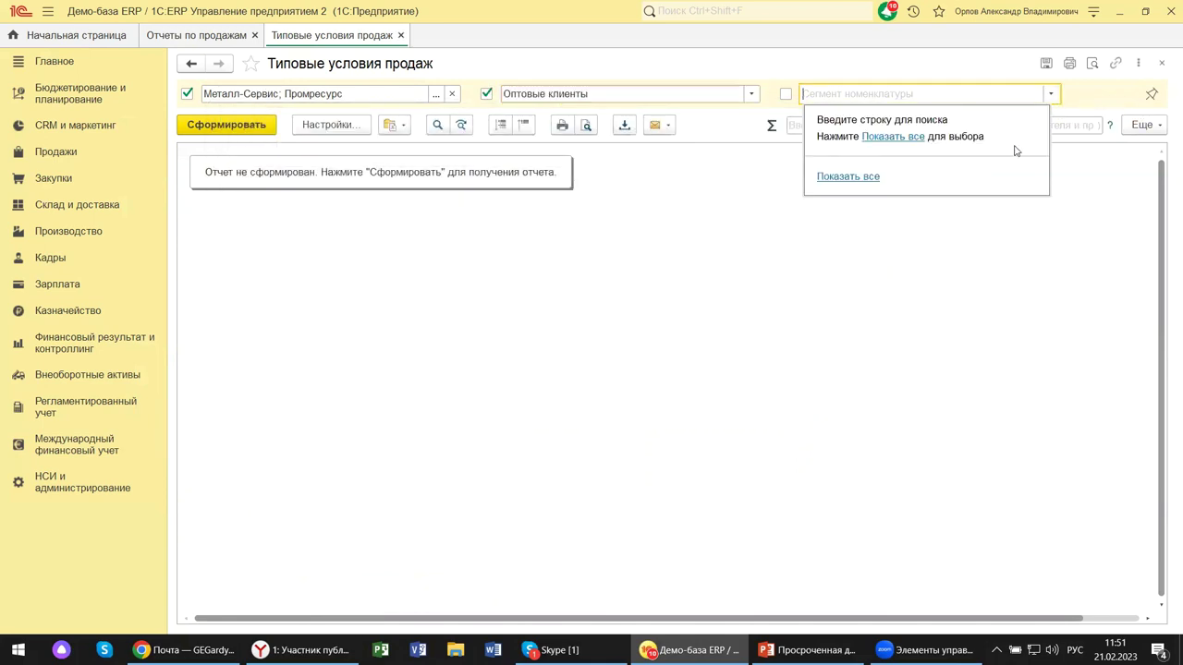
{"action": "left_click", "coordinate": [889, 148]}
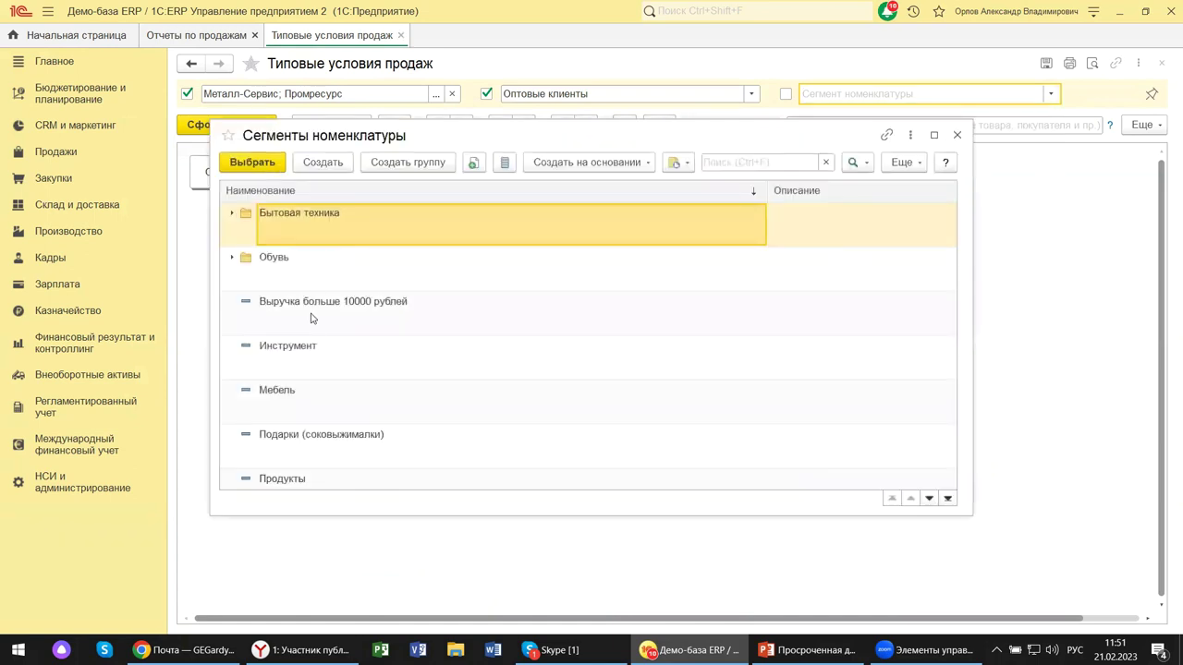
{"action": "scroll", "coordinate": [295, 460], "scroll_direction": "down", "scroll_amount": 2}
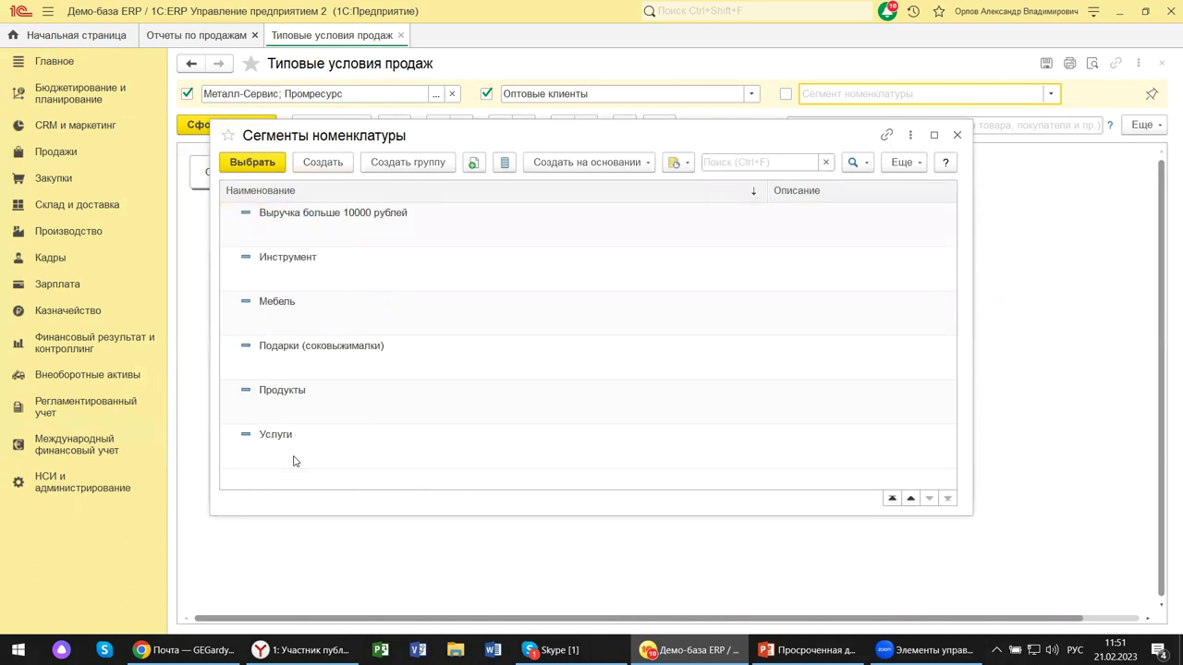
{"action": "scroll", "coordinate": [295, 460], "scroll_direction": "up", "scroll_amount": 2}
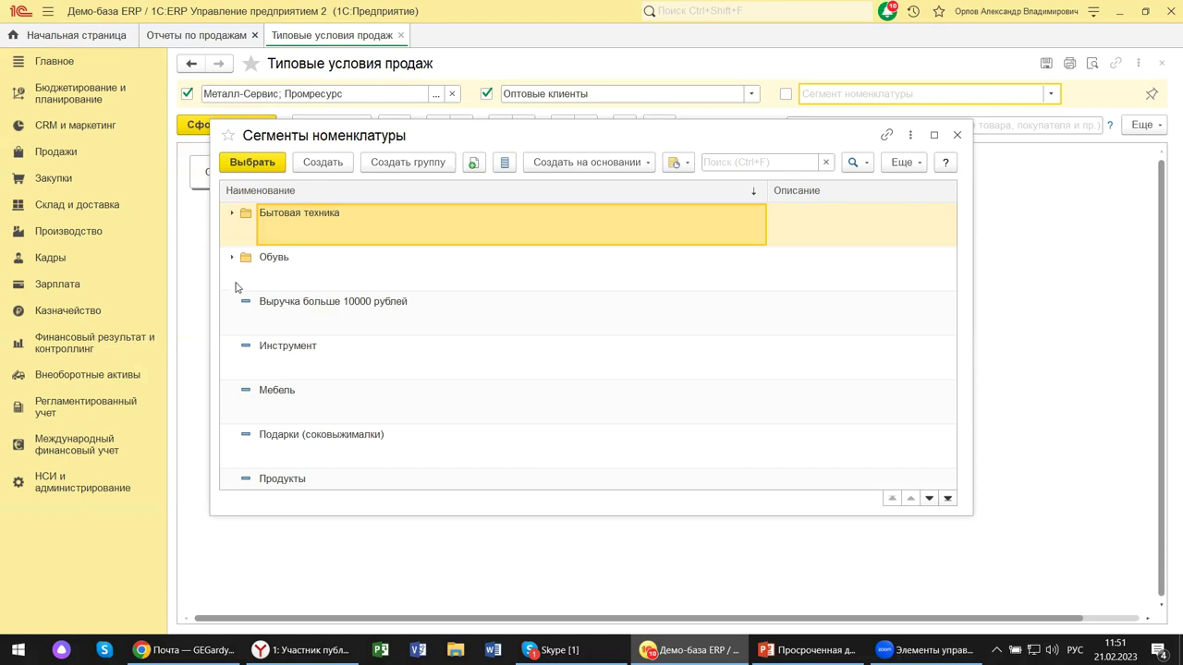
{"action": "left_click", "coordinate": [232, 214]}
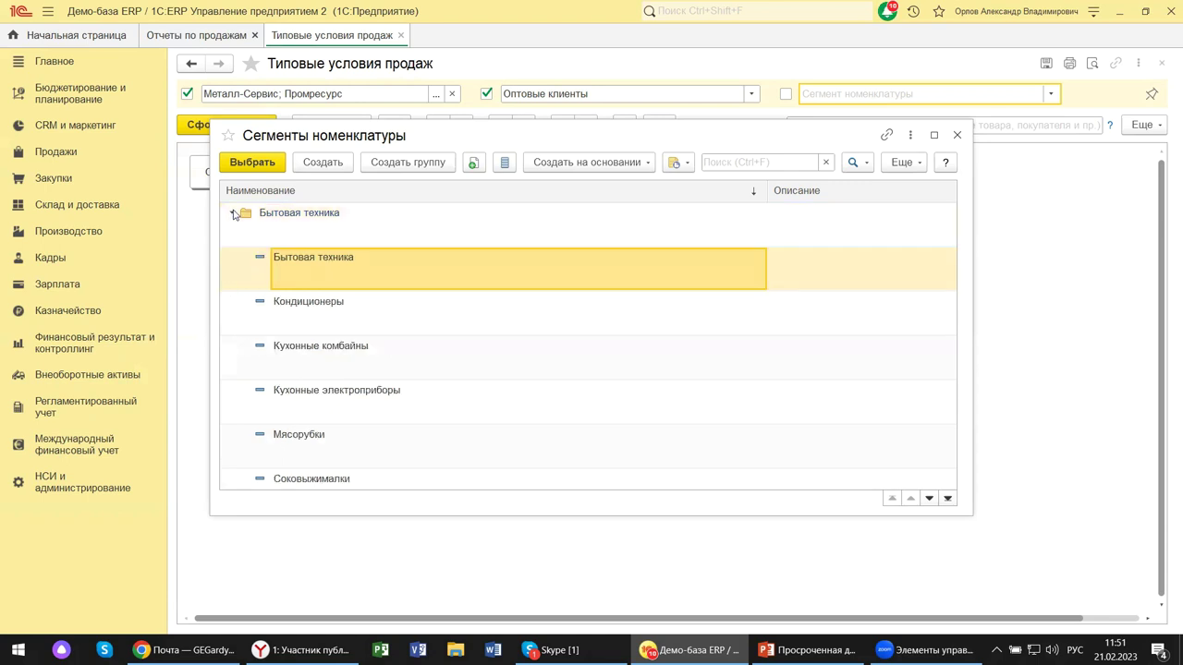
{"action": "left_click", "coordinate": [234, 214]}
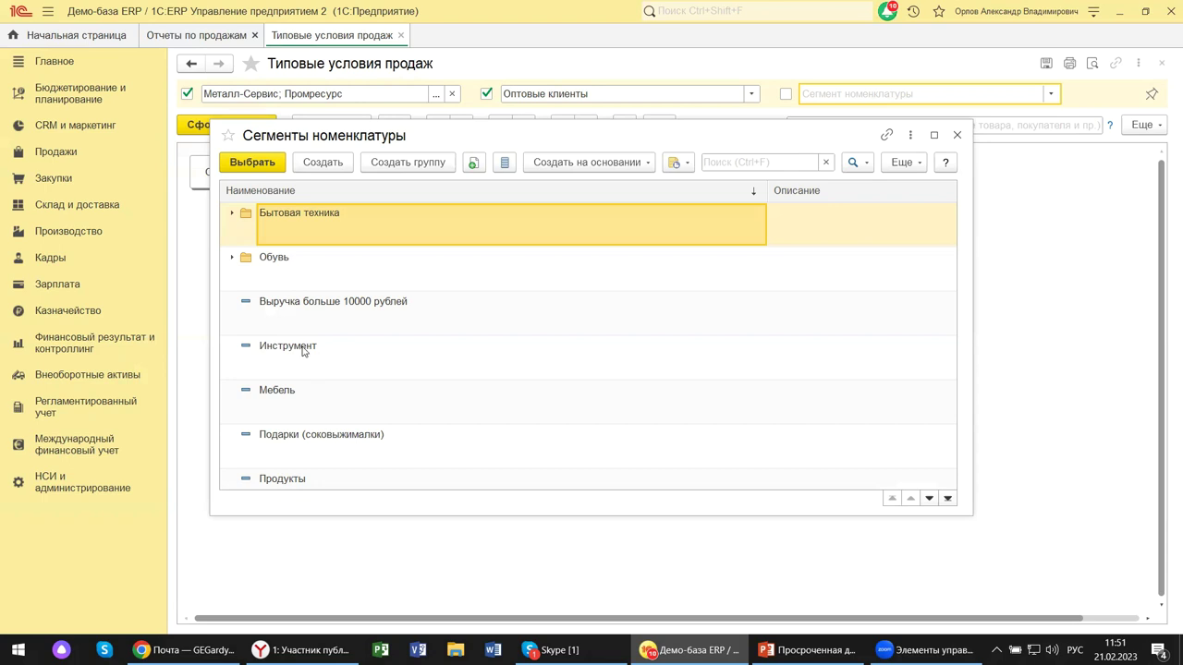
{"action": "left_click", "coordinate": [304, 304]}
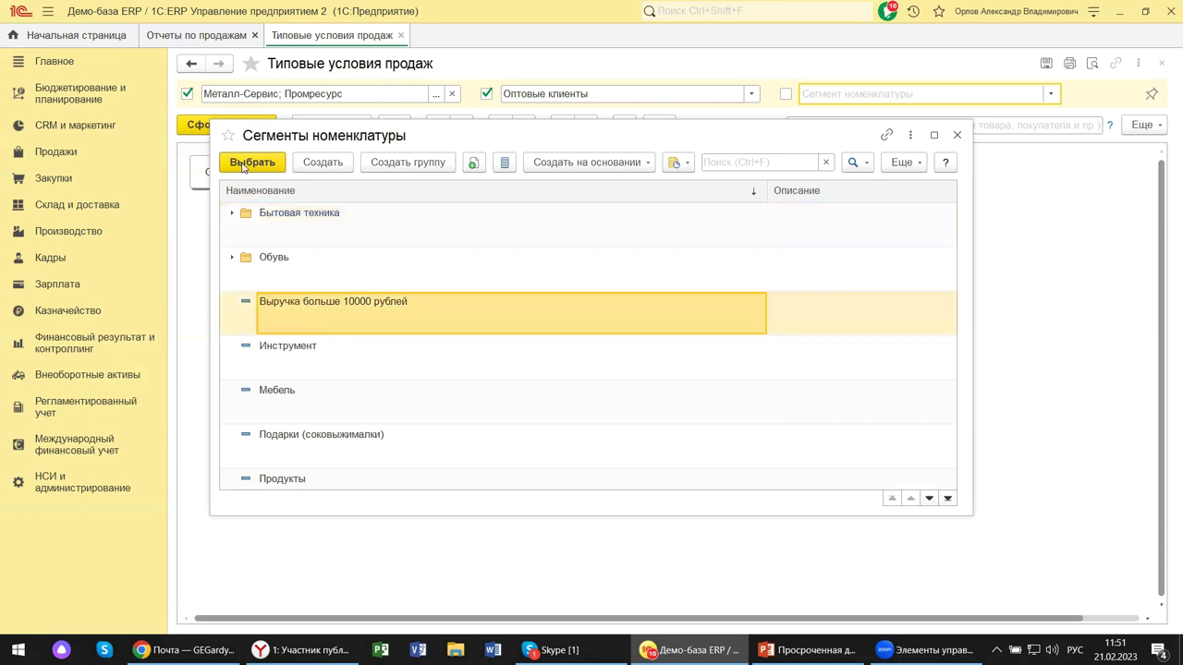
{"action": "left_click", "coordinate": [243, 163]}
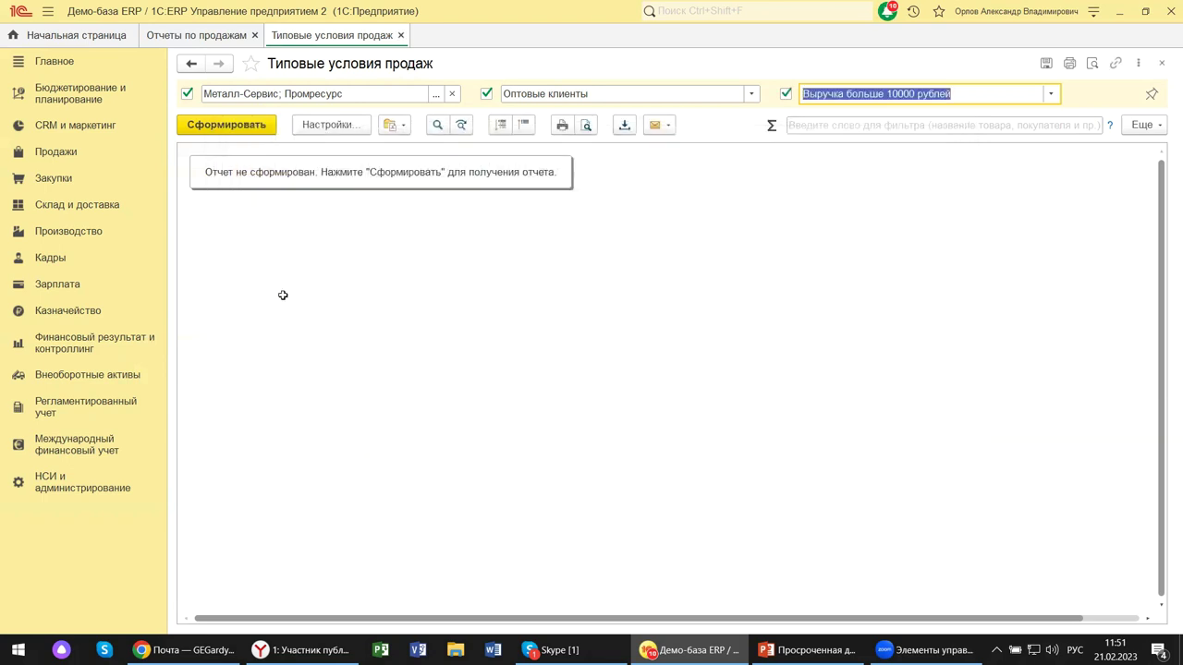
- Generate the Типовые условия продаж report and view its settings without changing them
{"action": "left_click", "coordinate": [235, 130]}
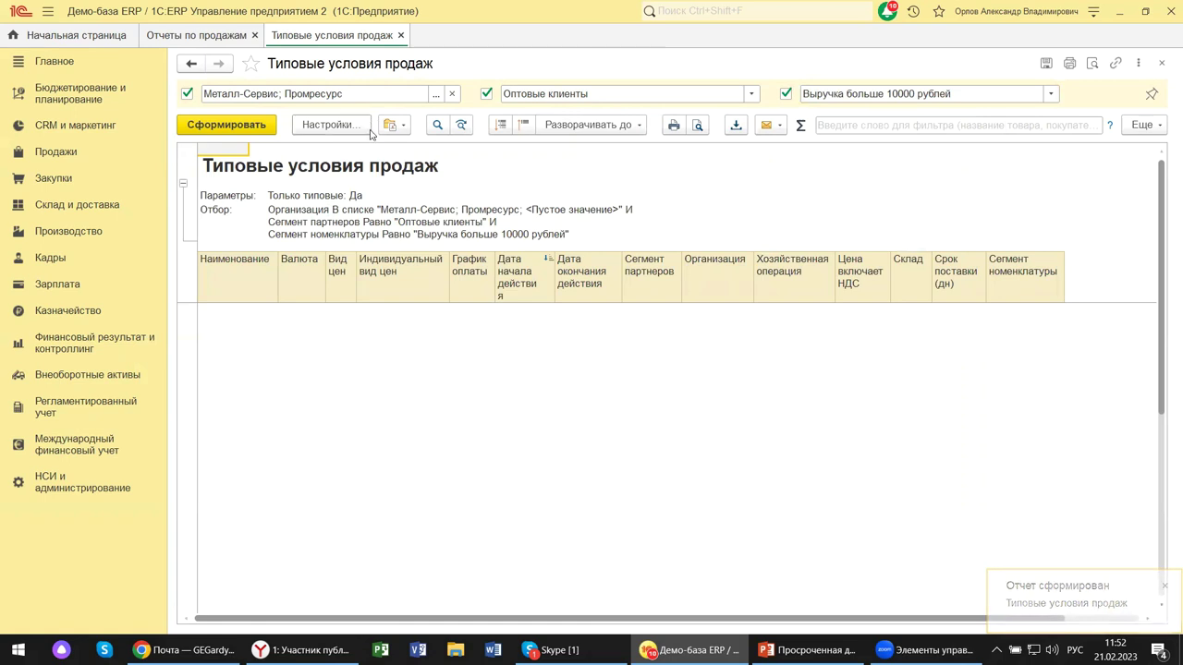
{"action": "left_click", "coordinate": [356, 134]}
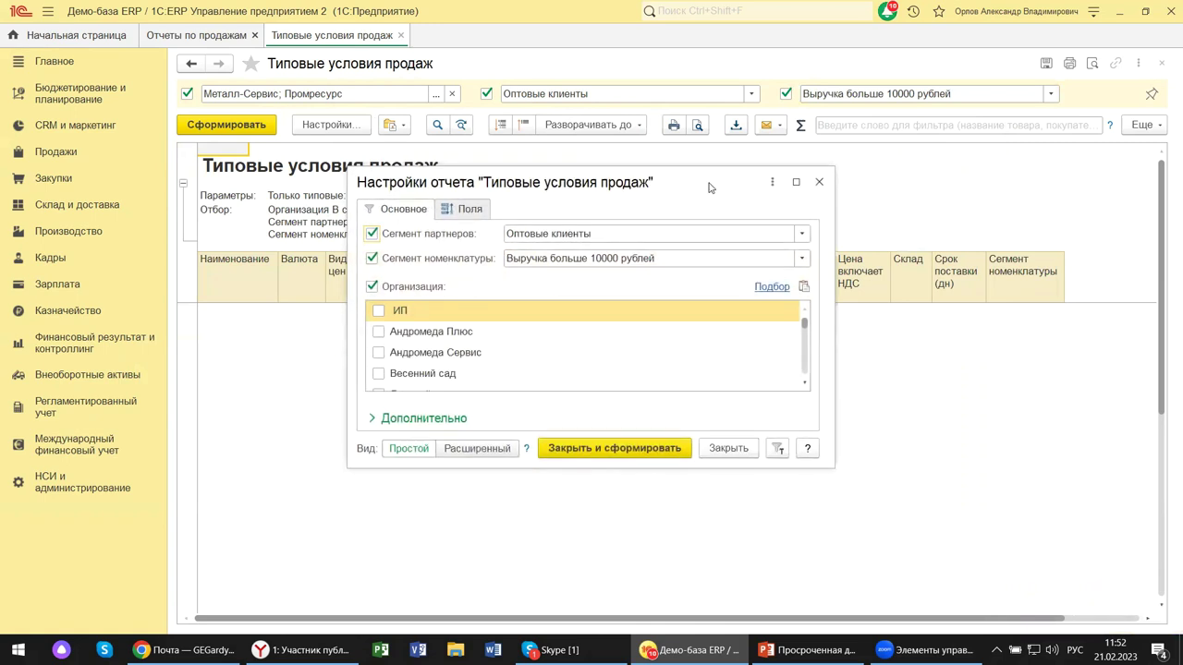
{"action": "left_click", "coordinate": [819, 182]}
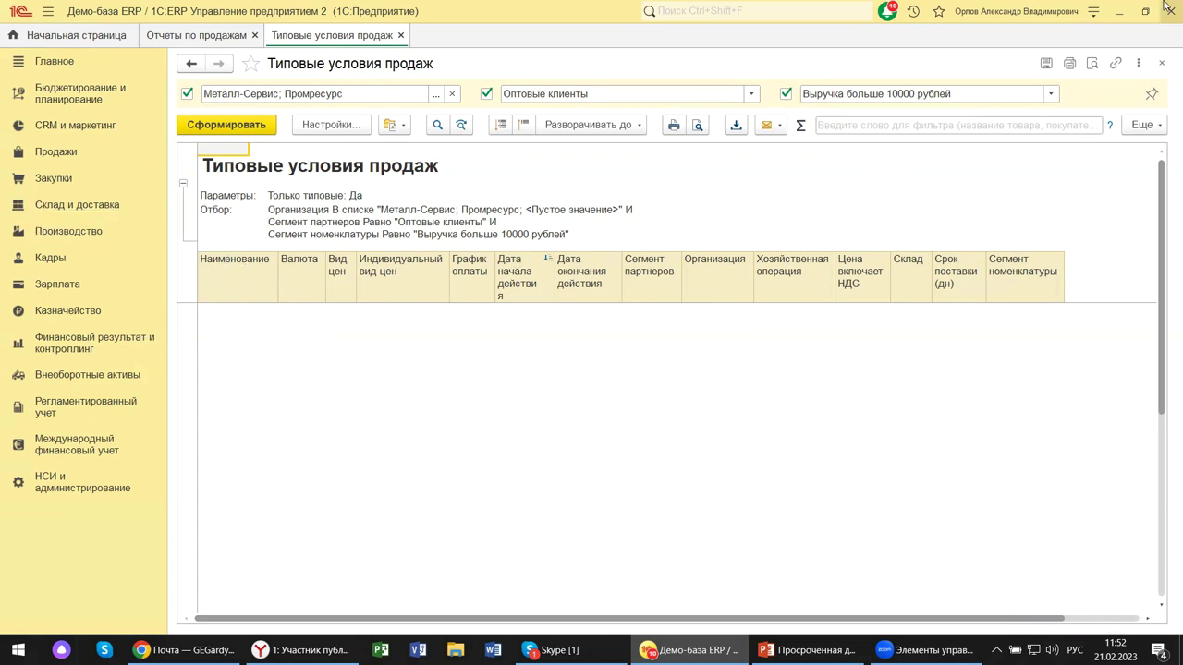
- Close the Типовые условия продаж report and look through the remaining sales reports, including those on customer settlements
{"action": "left_click", "coordinate": [1161, 63]}
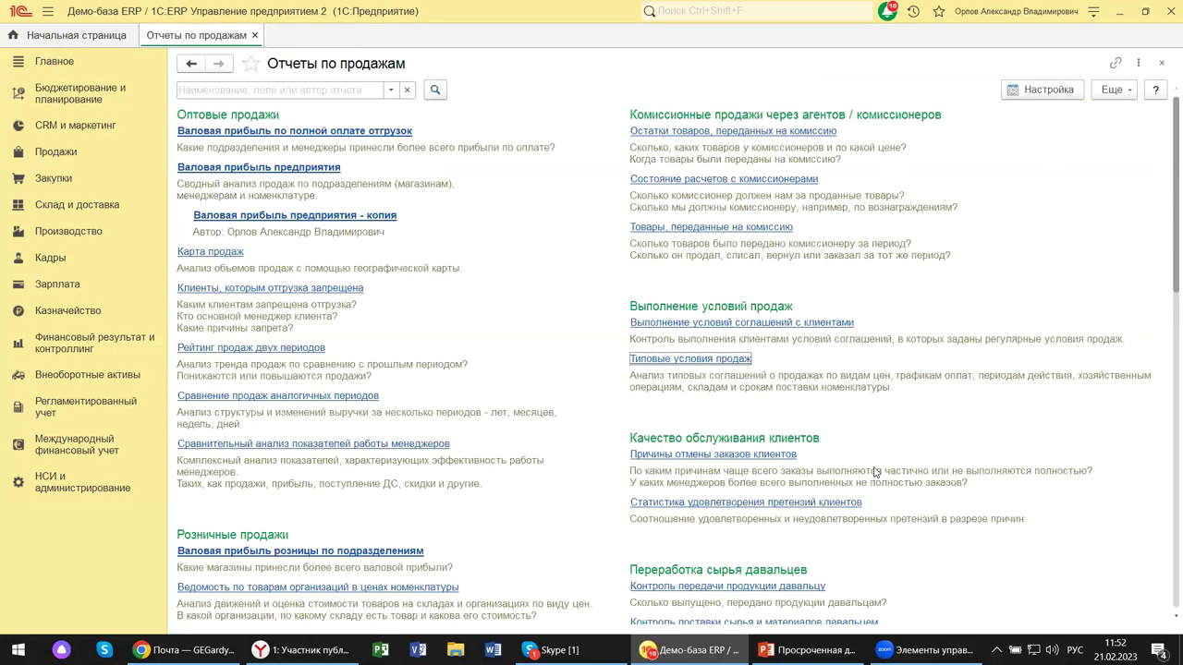
{"action": "scroll", "coordinate": [876, 471], "scroll_direction": "down", "scroll_amount": 5}
{"action": "scroll", "coordinate": [877, 472], "scroll_direction": "down", "scroll_amount": 3}
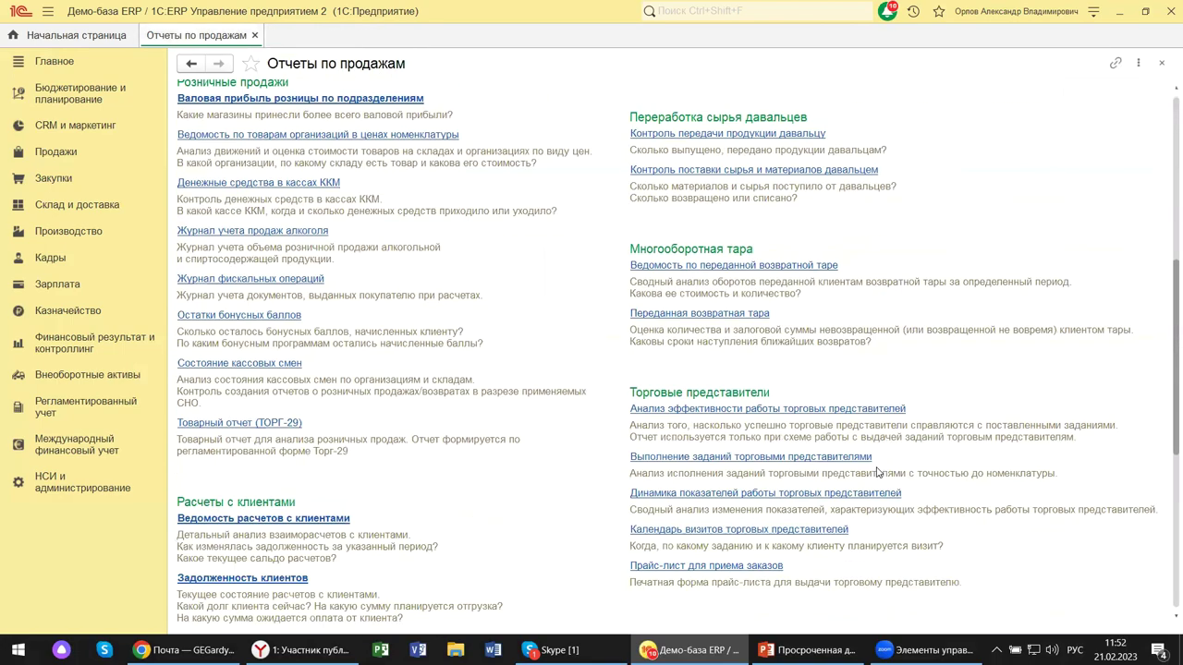
{"action": "scroll", "coordinate": [878, 472], "scroll_direction": "down", "scroll_amount": 3}
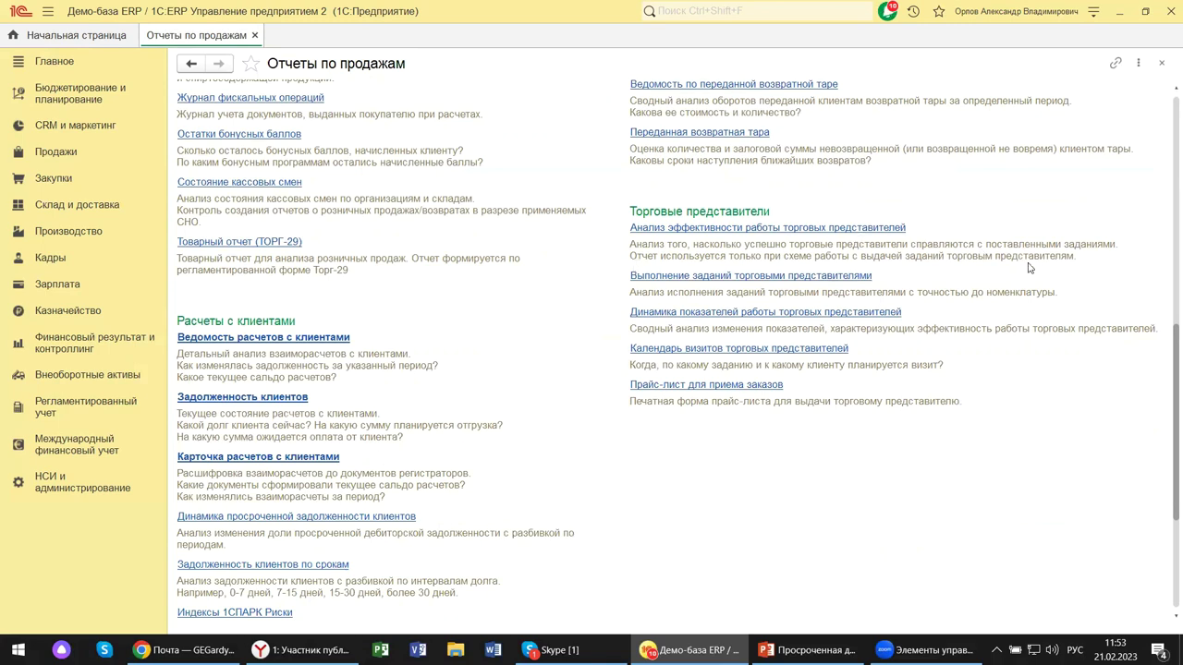
{"action": "scroll", "coordinate": [391, 266], "scroll_direction": "up", "scroll_amount": 5}
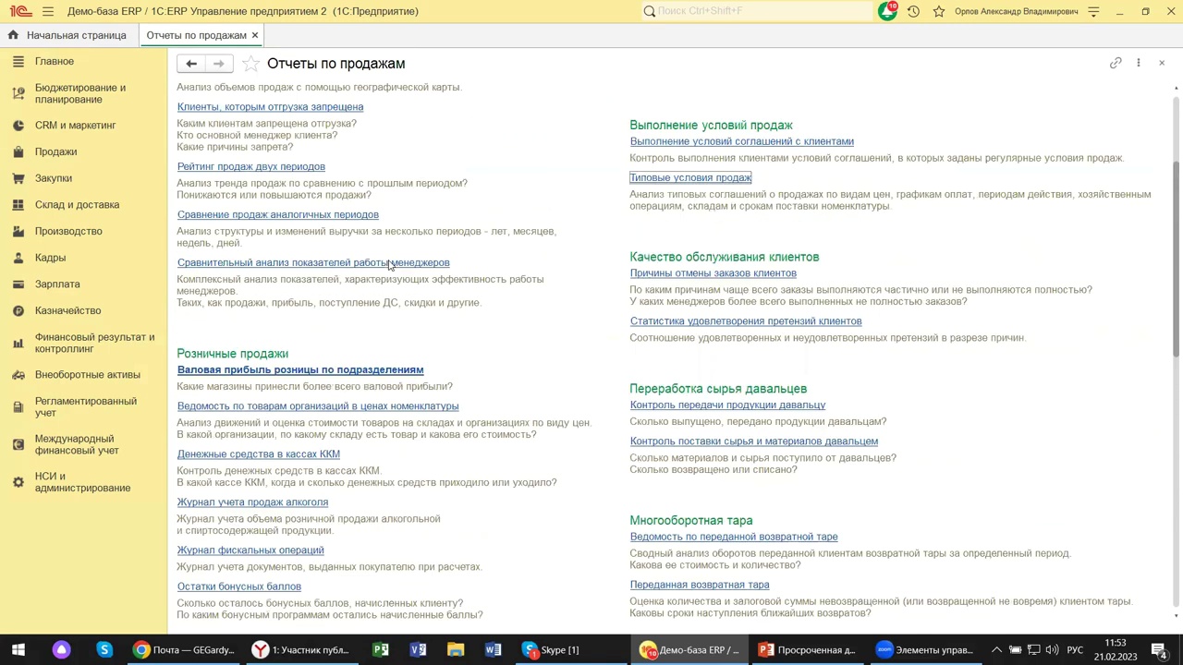
- Close the sales reports list and open Регламентированные отчеты in the Регламентированный учет section
{"action": "left_click", "coordinate": [1164, 61]}
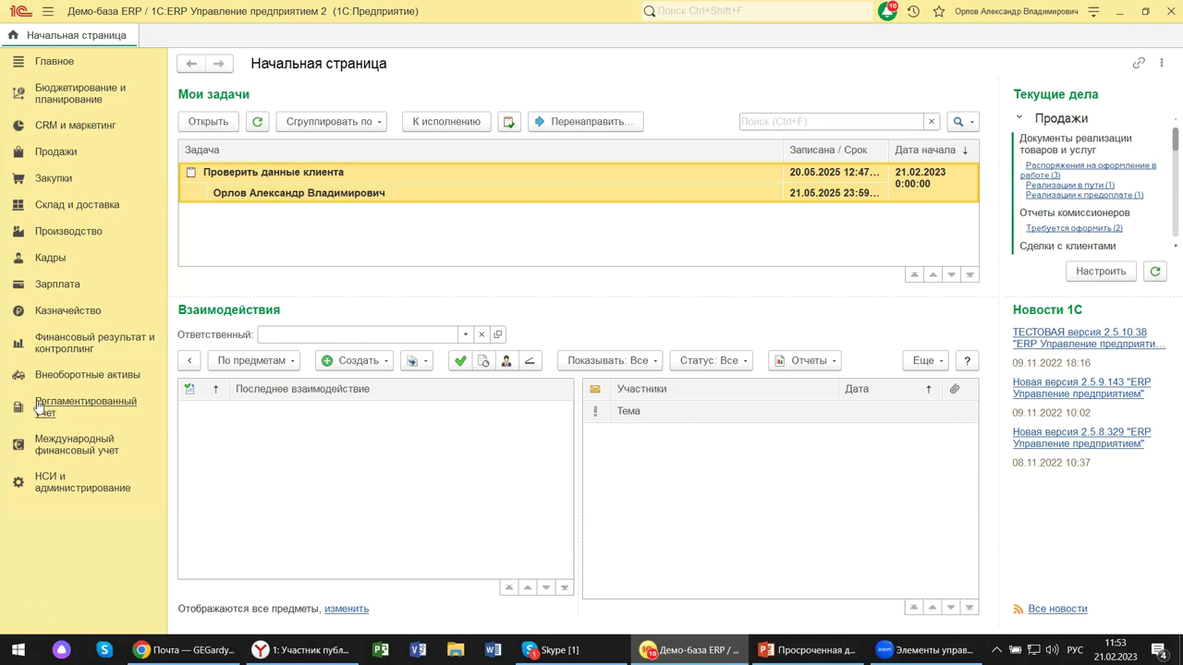
{"action": "left_click", "coordinate": [42, 410]}
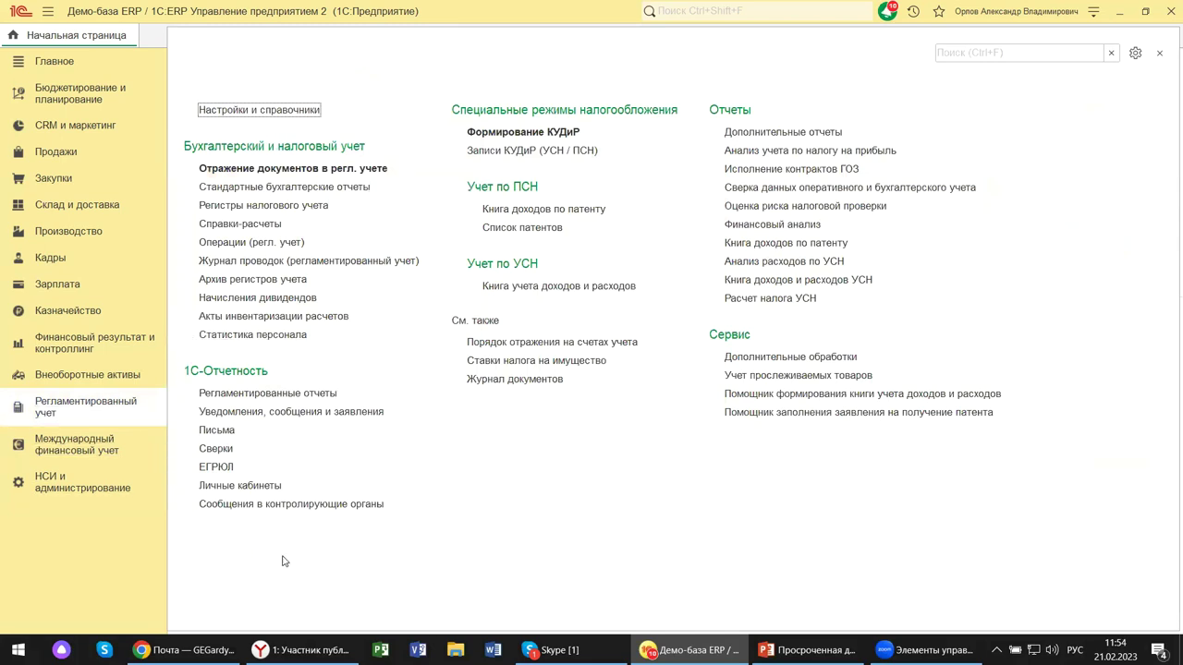
{"action": "left_click", "coordinate": [263, 394]}
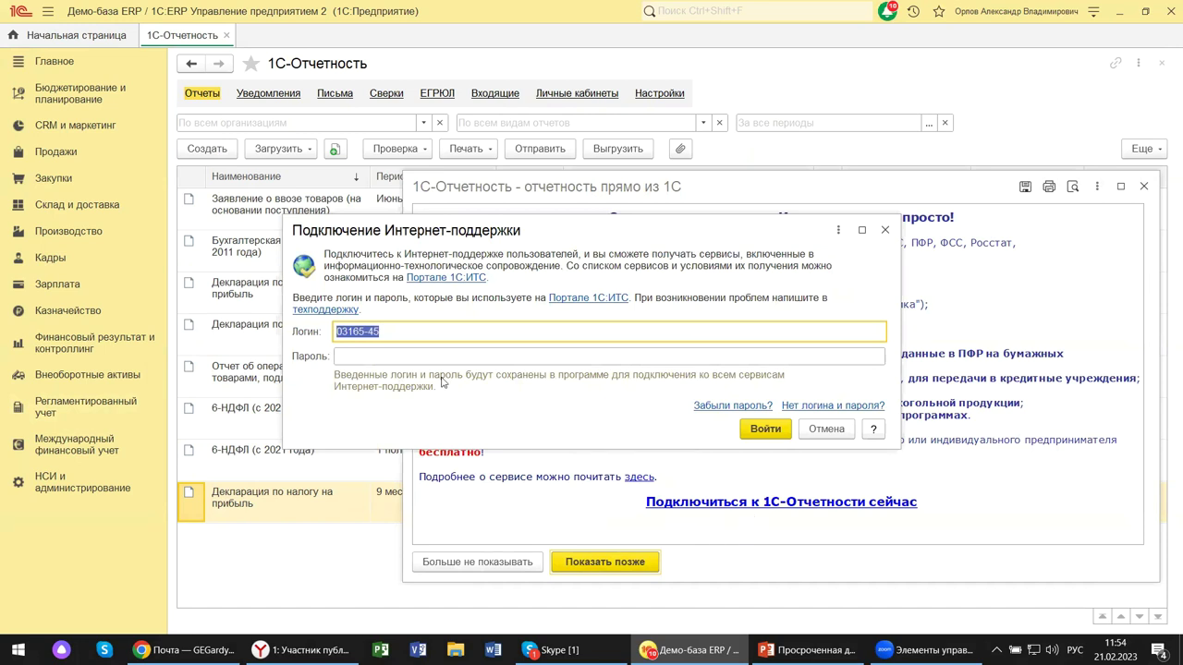
- Dismiss the Подключение Интернет-поддержки dialog without signing in
{"action": "left_click", "coordinate": [382, 356]}
{"action": "left_click", "coordinate": [378, 329]}
{"action": "left_click", "coordinate": [381, 357]}
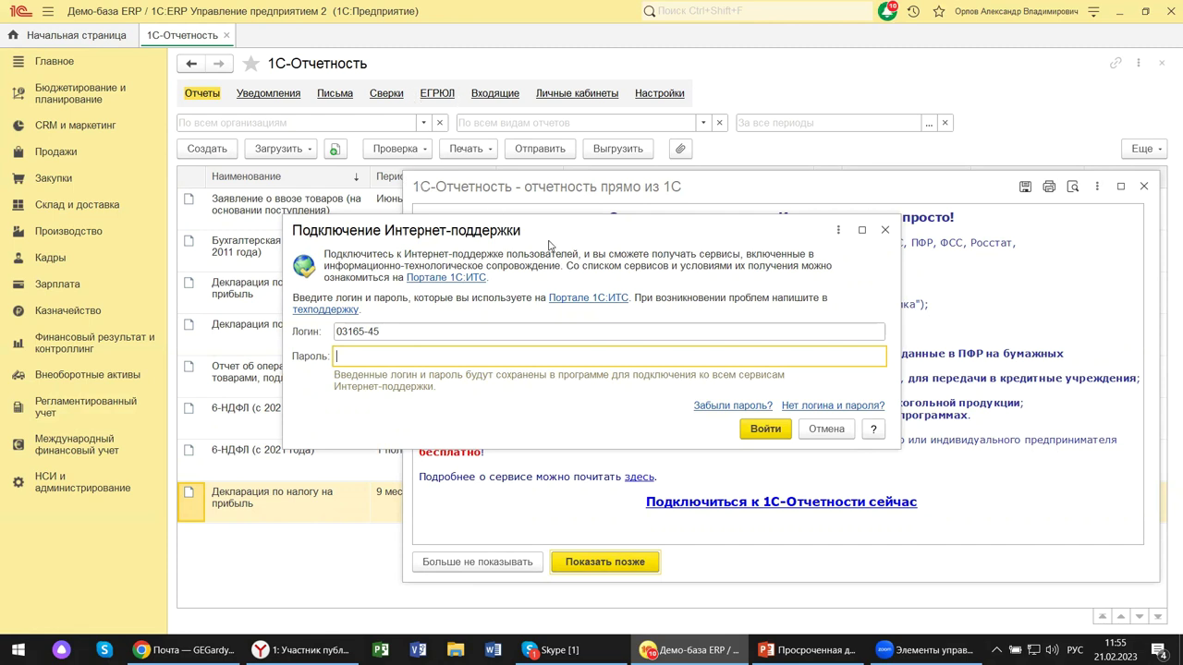
{"action": "left_click", "coordinate": [885, 231]}
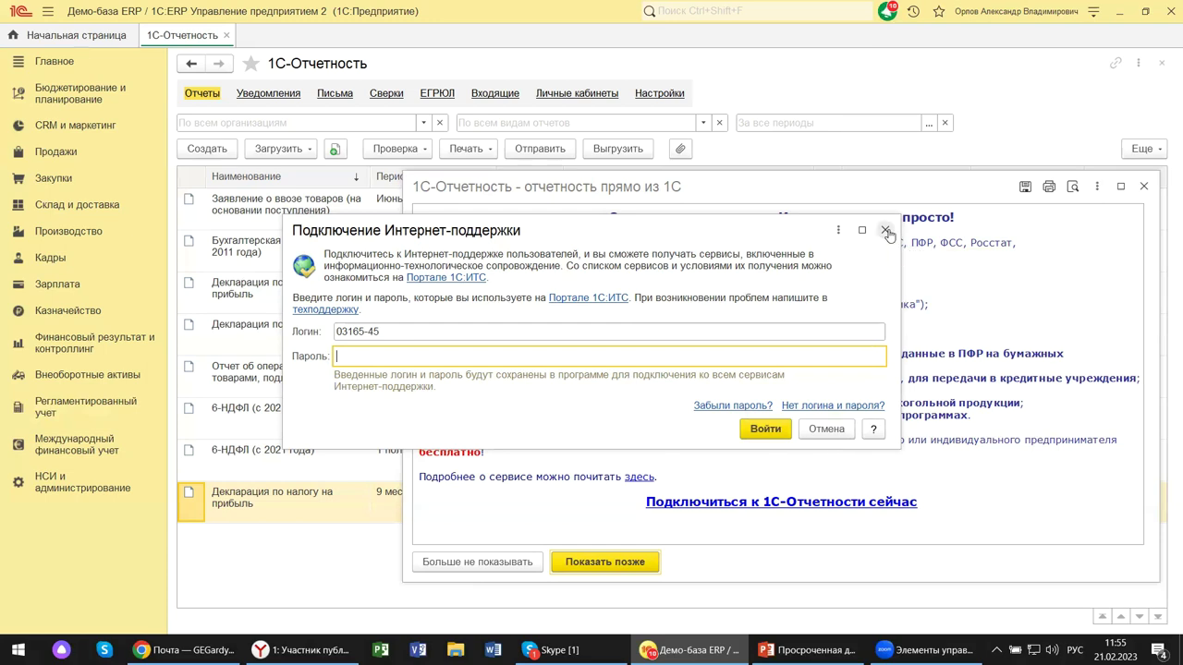
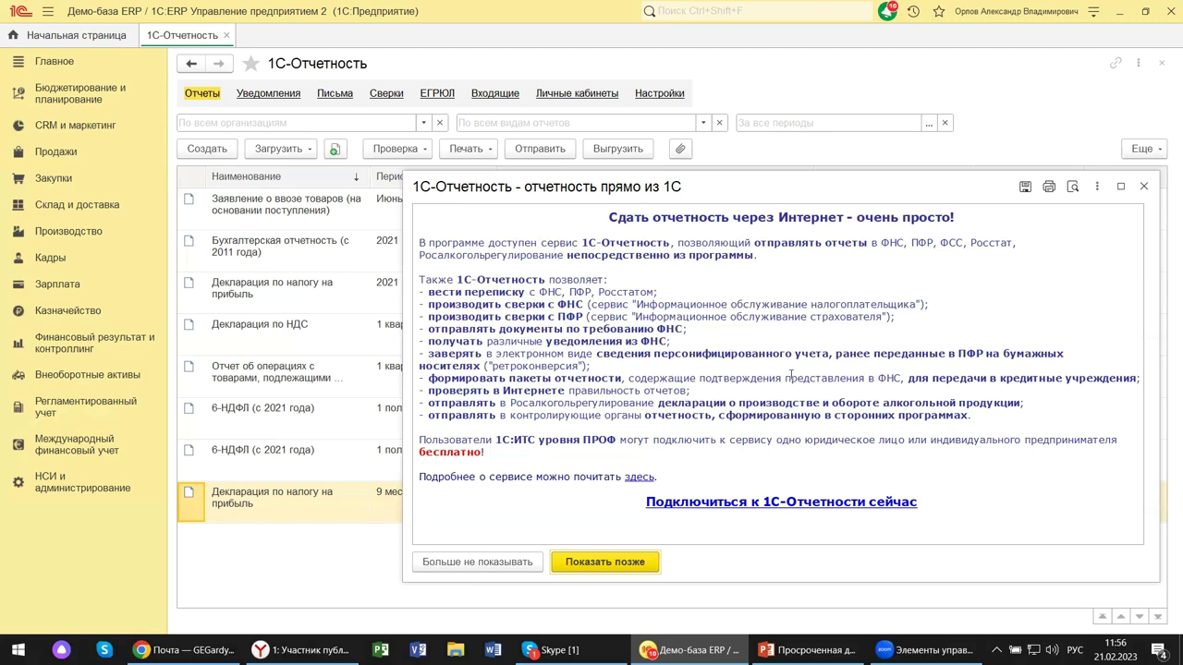
- Dismiss the 1С-Отчетность information window and examine the report types available for a new report, including the Бухгалтерская отчетность category and the favourites
{"action": "left_click", "coordinate": [1143, 186]}
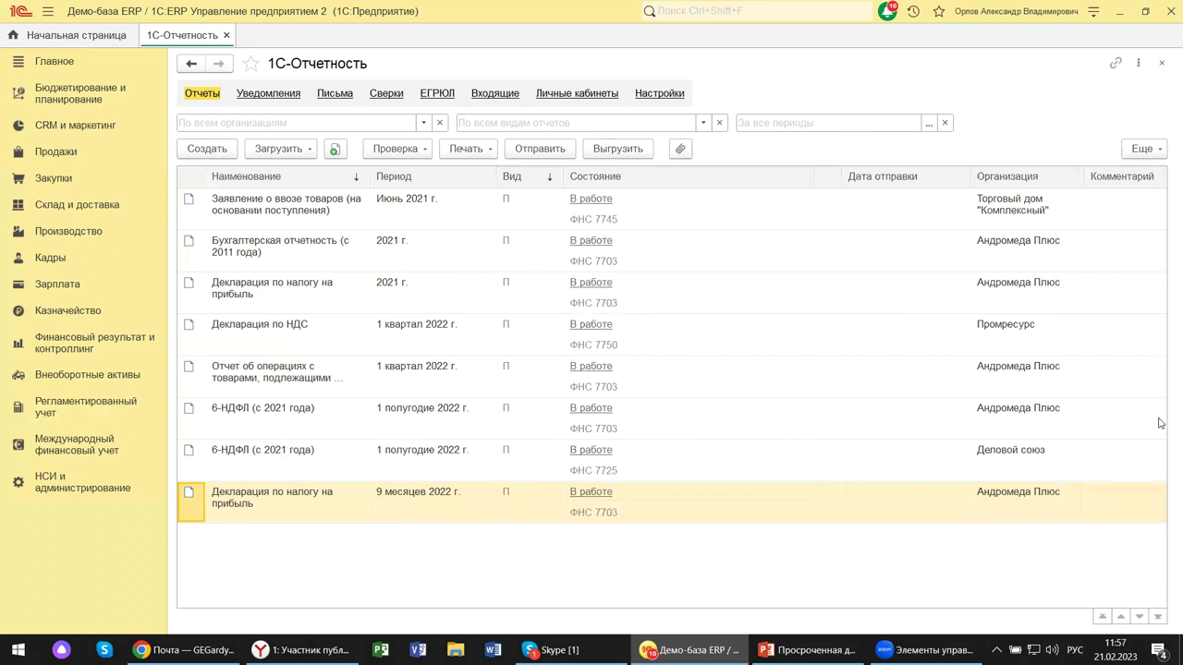
{"action": "left_click", "coordinate": [208, 148]}
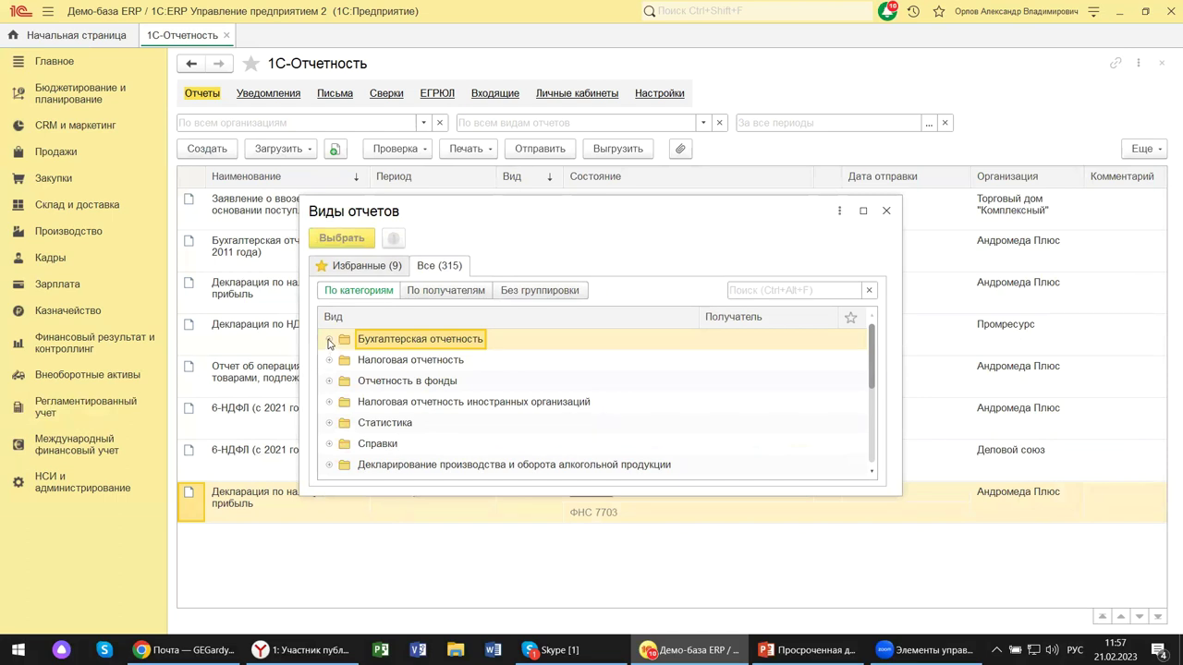
{"action": "left_click", "coordinate": [329, 343]}
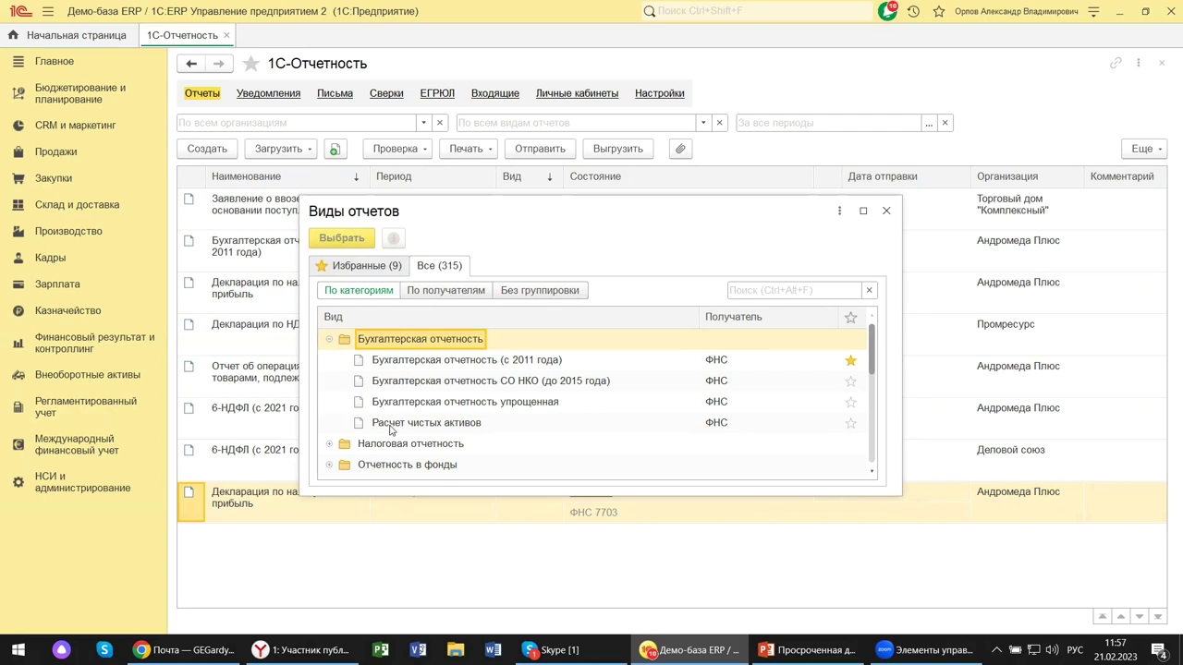
{"action": "left_click", "coordinate": [360, 269]}
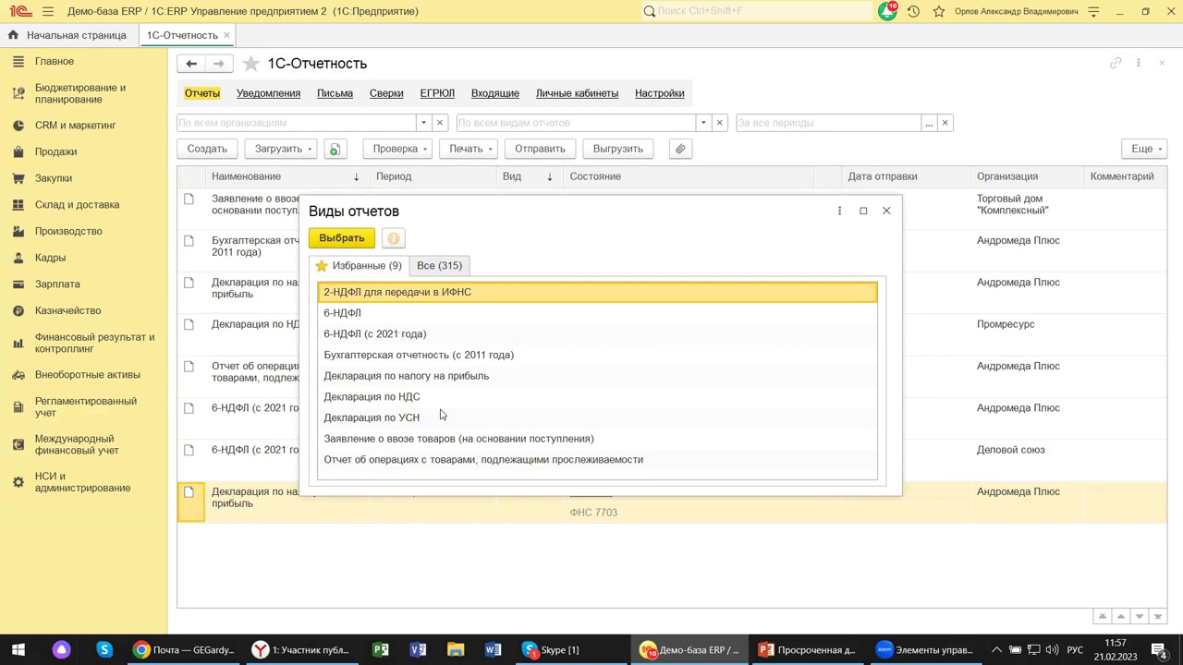
{"action": "left_click", "coordinate": [459, 270]}
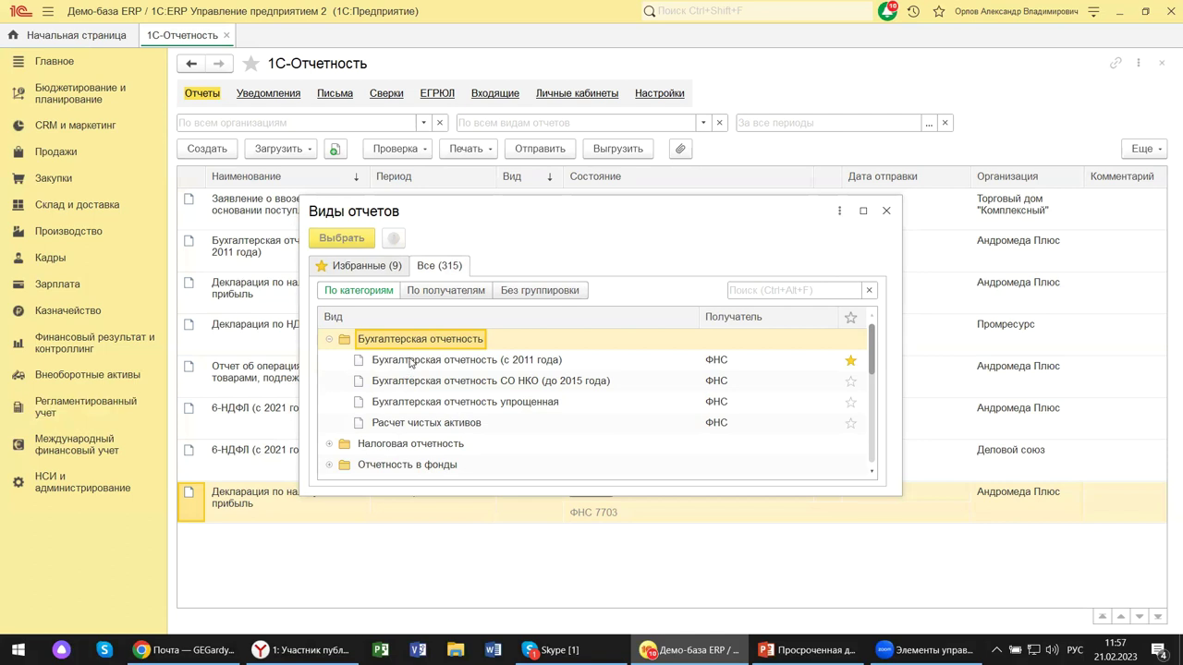
- Start a new Бухгалтерская отчетность упрощенная report and choose Металл-Сервис as its organization
{"action": "left_click", "coordinate": [479, 407]}
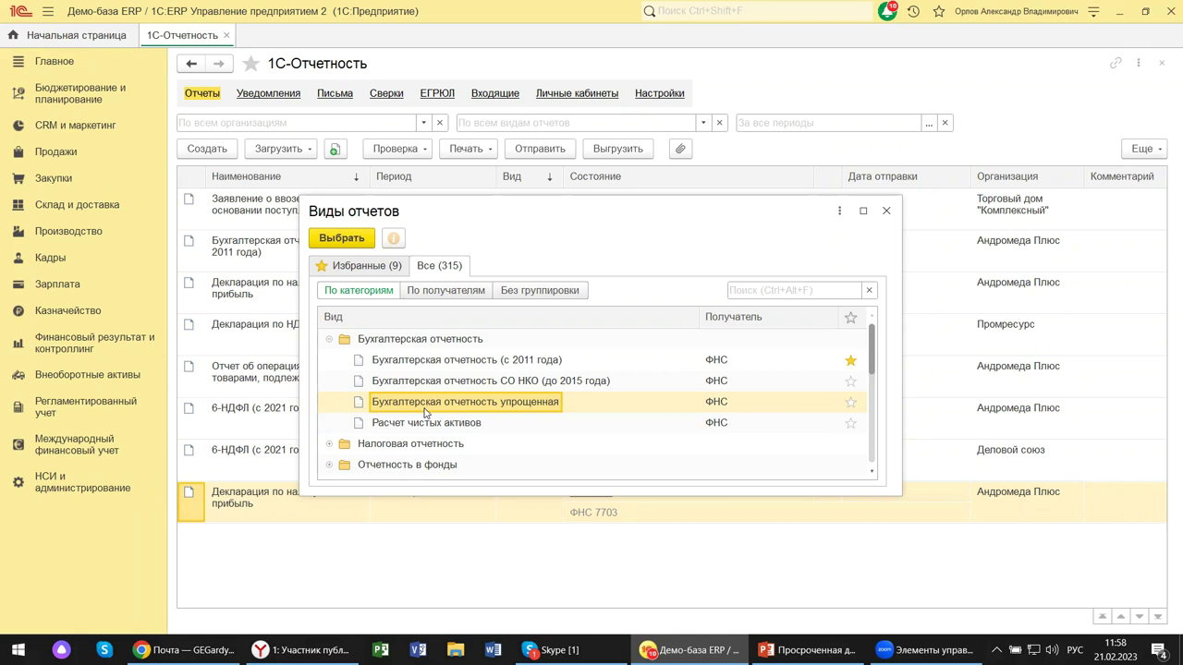
{"action": "key", "text": "Escape"}
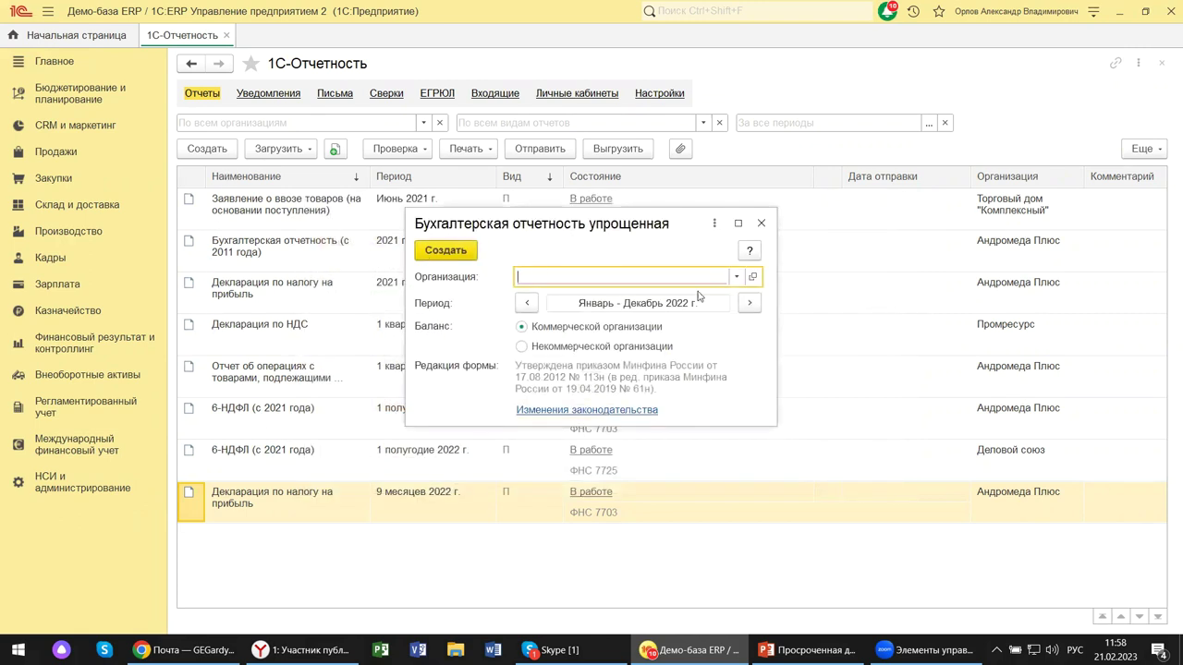
{"action": "left_click", "coordinate": [737, 277]}
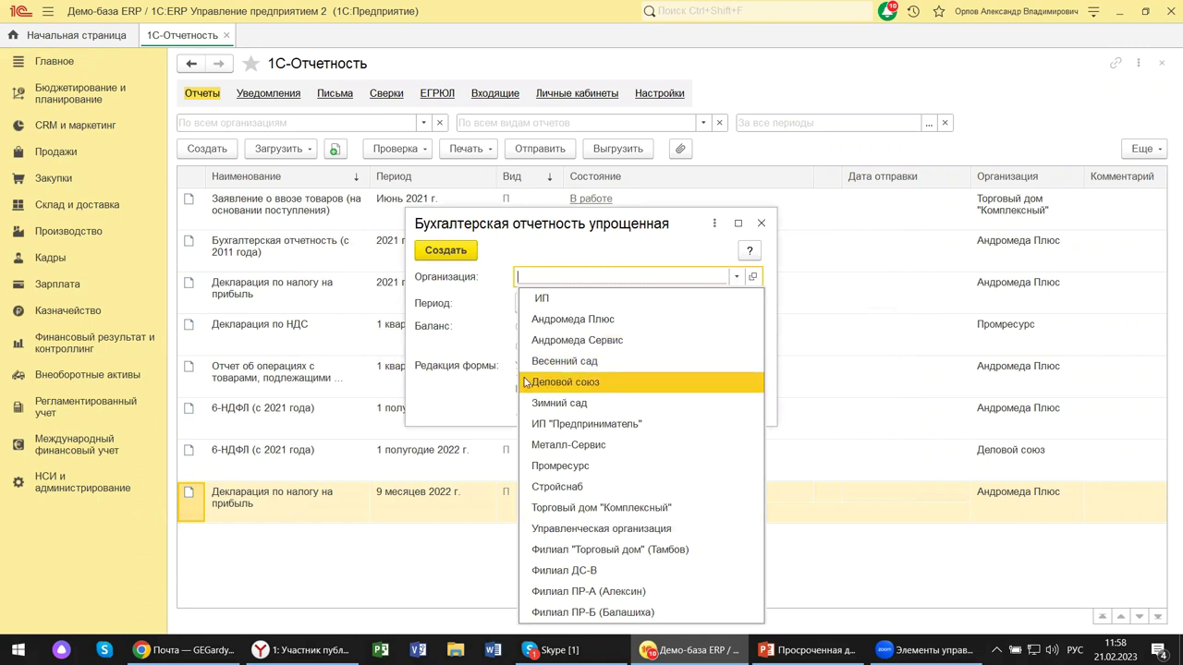
{"action": "left_click", "coordinate": [547, 445]}
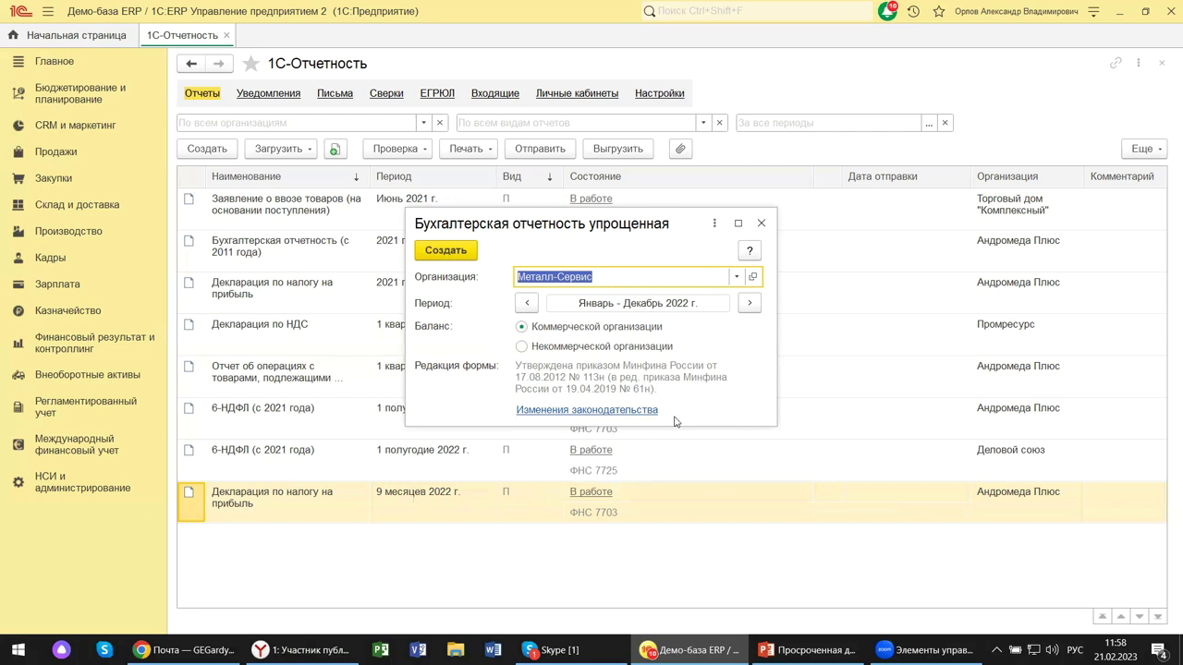
- View the О программе information, highlight the platform and configuration version details, and close it
{"action": "left_click", "coordinate": [1091, 16]}
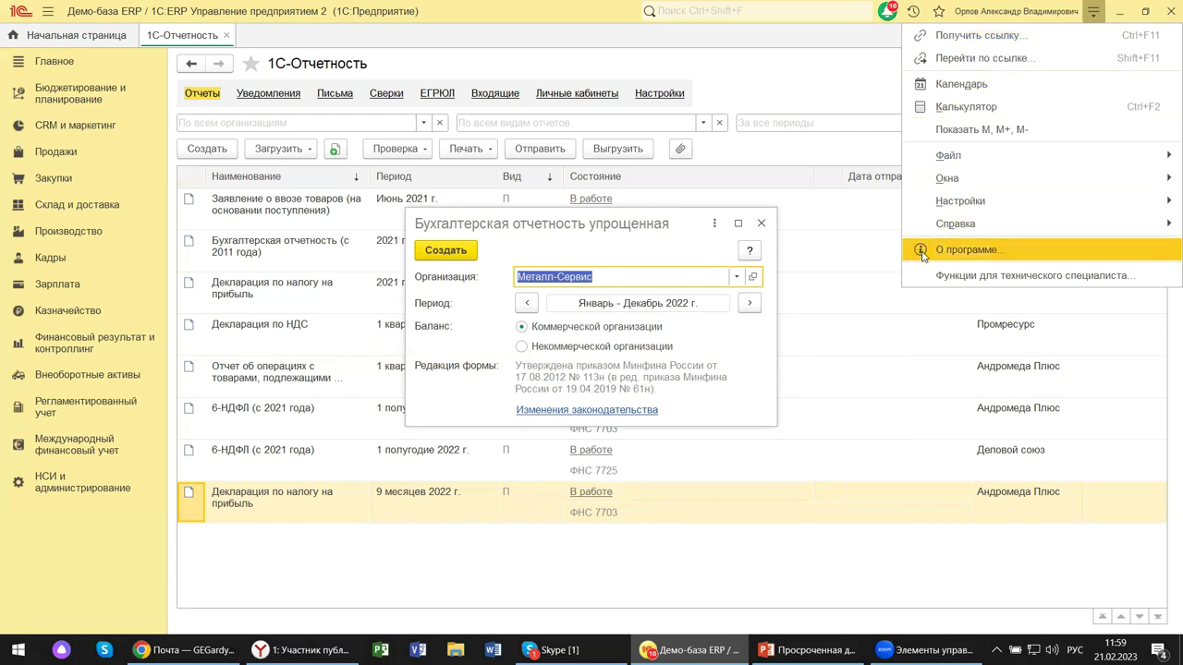
{"action": "left_click", "coordinate": [961, 249]}
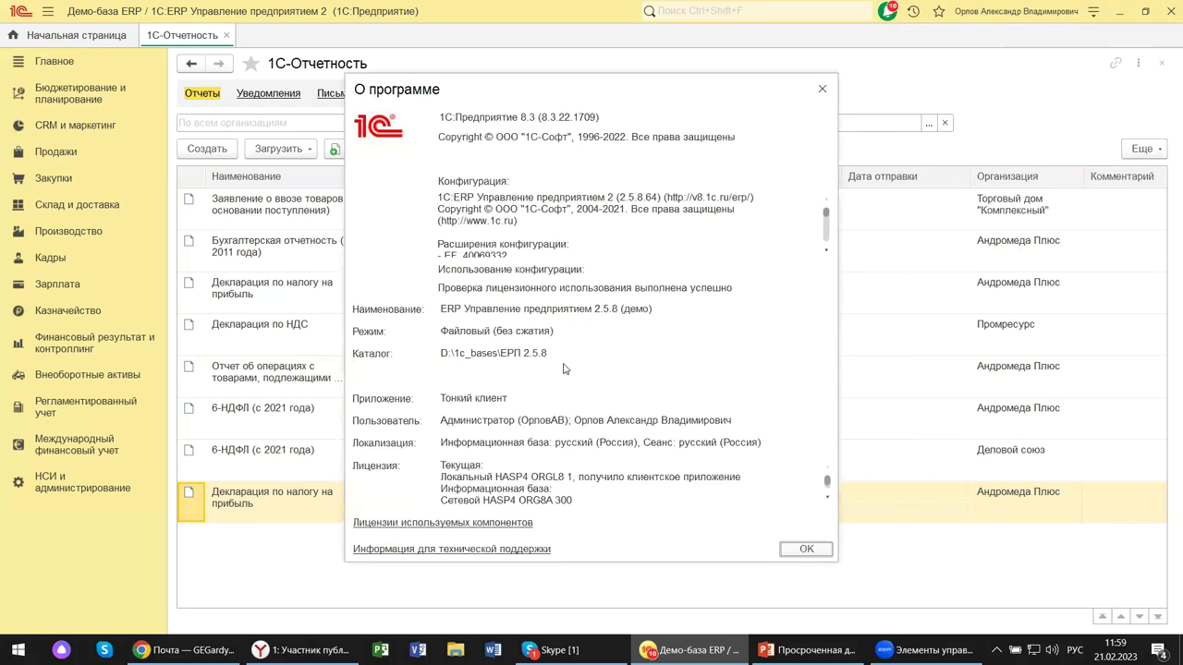
{"action": "double_click", "coordinate": [440, 119]}
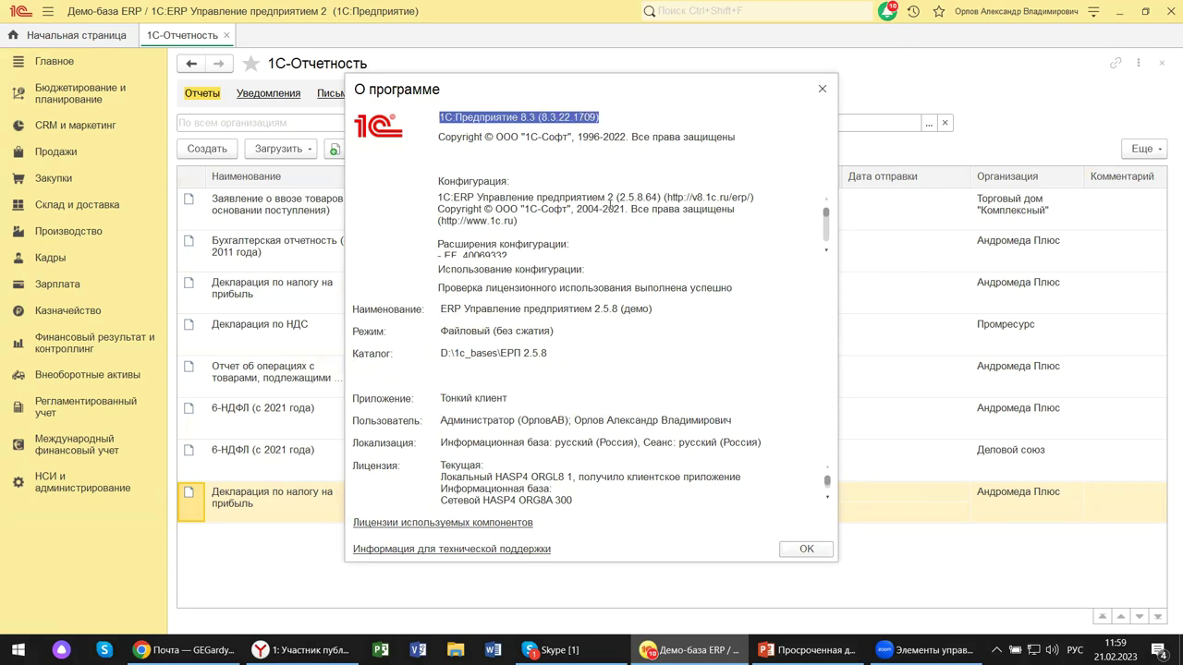
{"action": "double_click", "coordinate": [608, 198]}
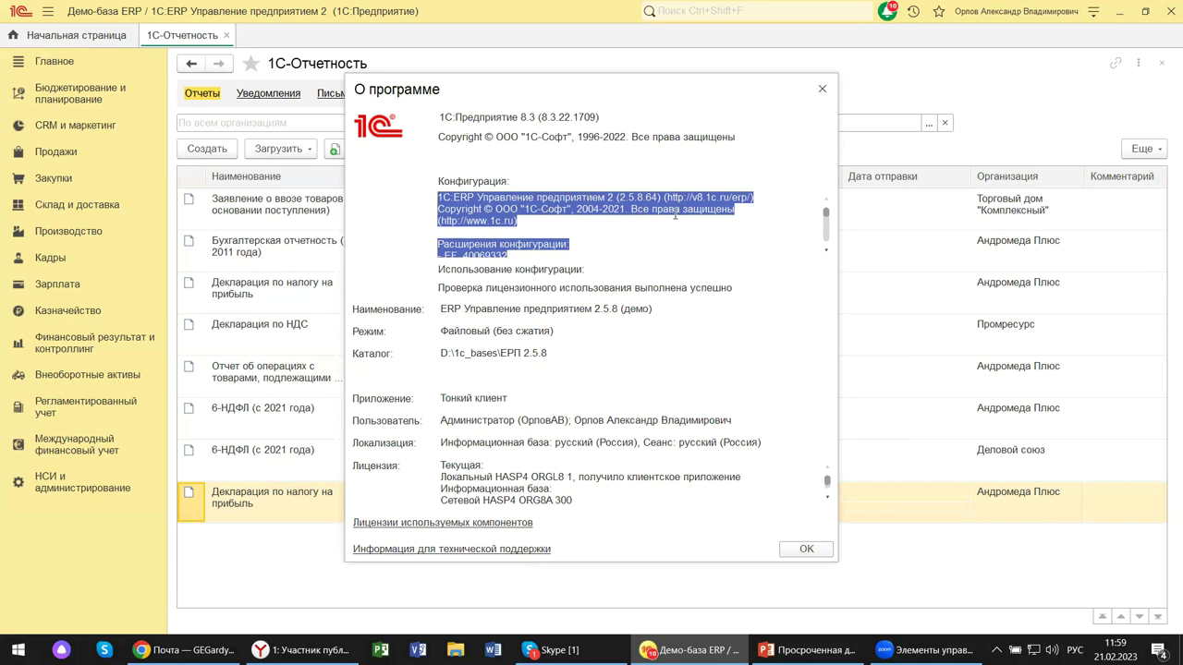
{"action": "left_click", "coordinate": [806, 550]}
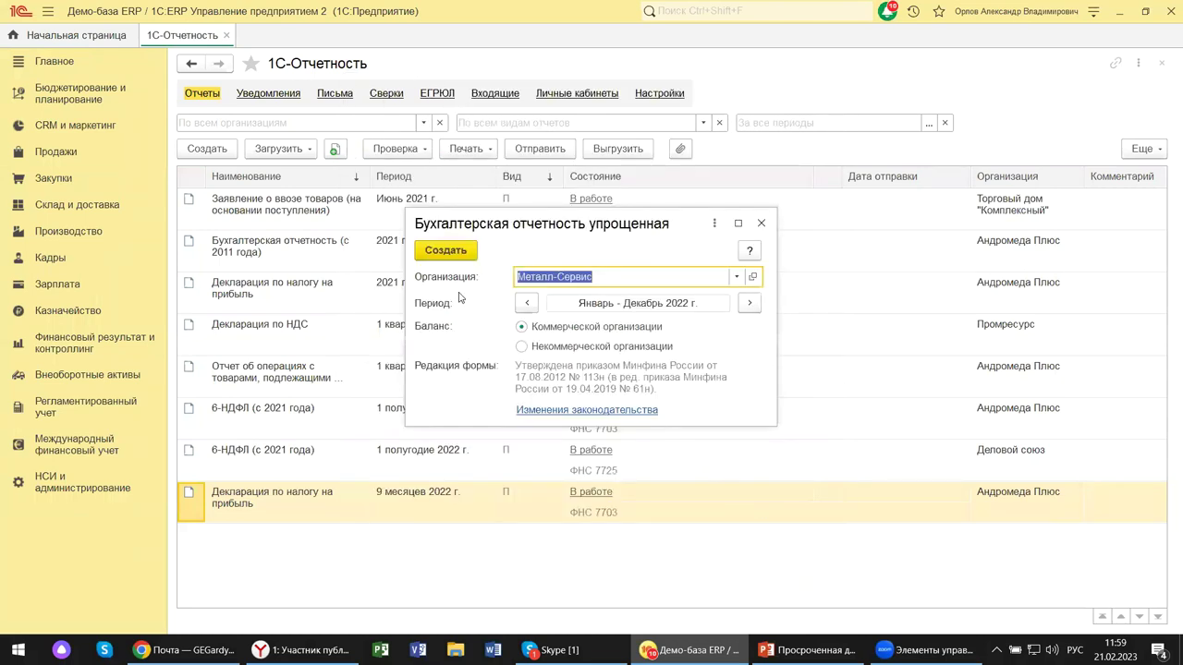
- Close the simplified accounting report form without creating the report, and switch to the first slide of the PowerPoint presentation Просроченная дебиторская задолженность.pptx
{"action": "left_click", "coordinate": [760, 222]}
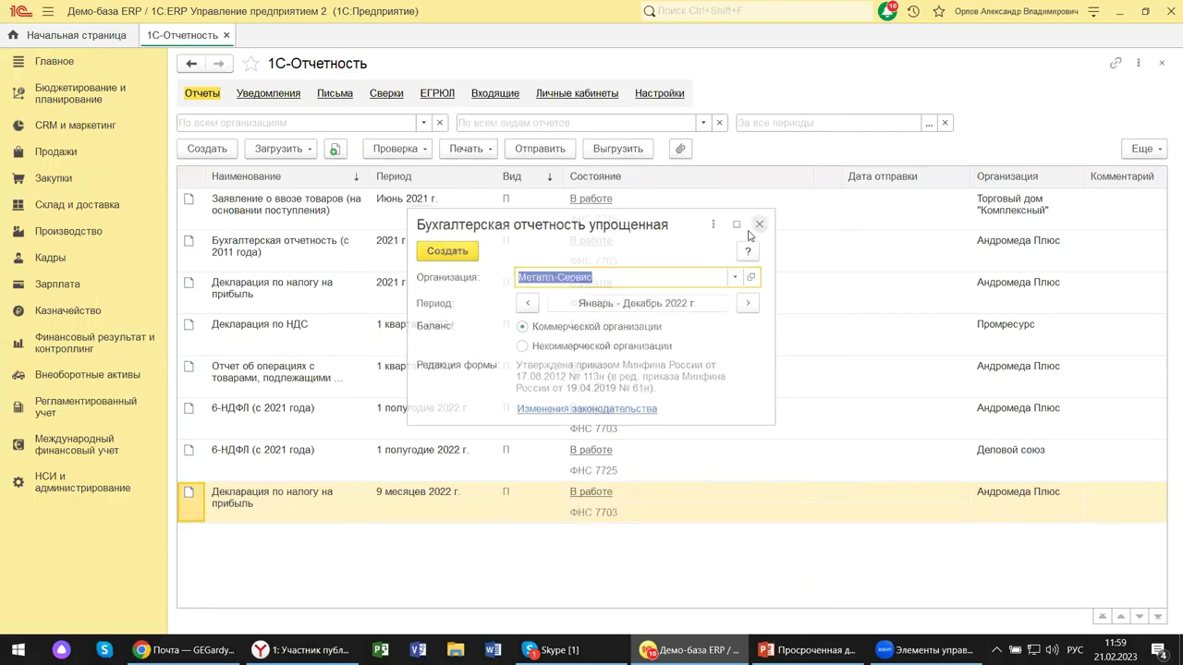
{"action": "mouse_move", "coordinate": [804, 650]}
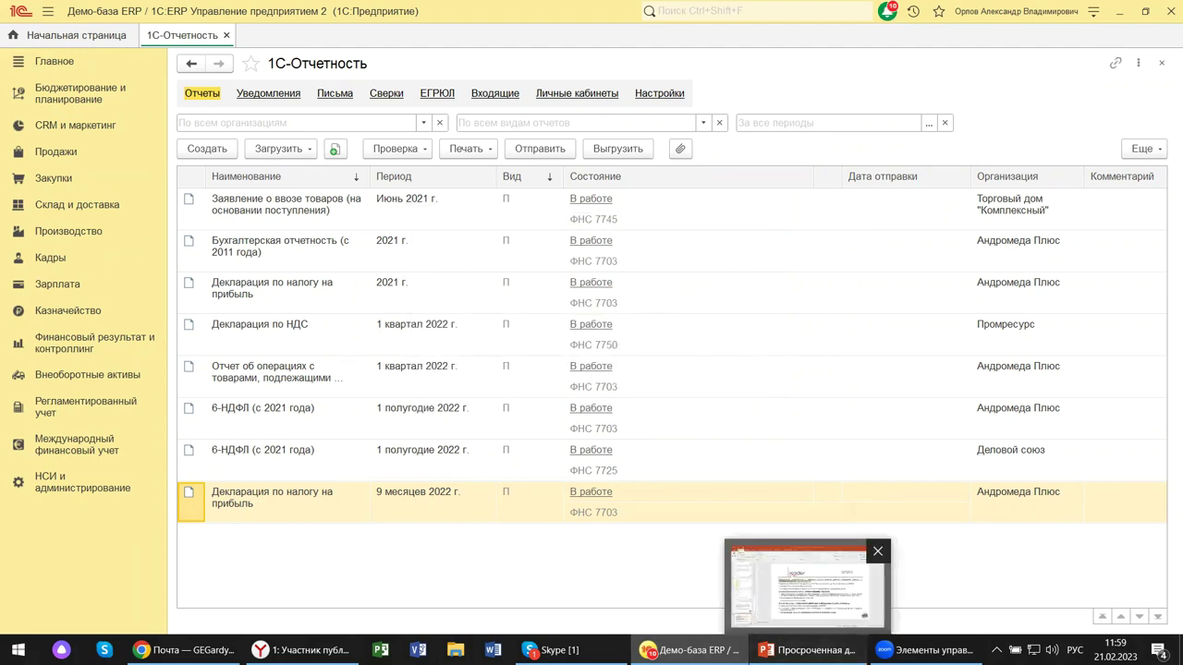
{"action": "left_click", "coordinate": [803, 649]}
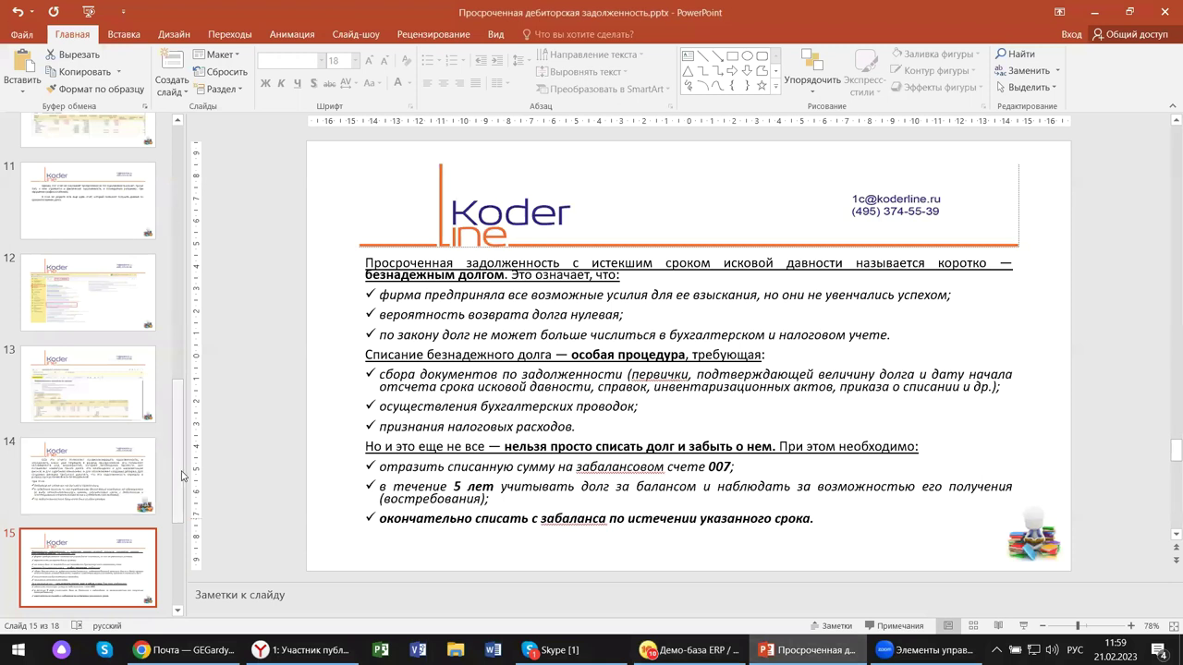
{"action": "left_click_drag", "start_coordinate": [178, 479], "coordinate": [5, 146]}
{"action": "left_click", "coordinate": [72, 173]}
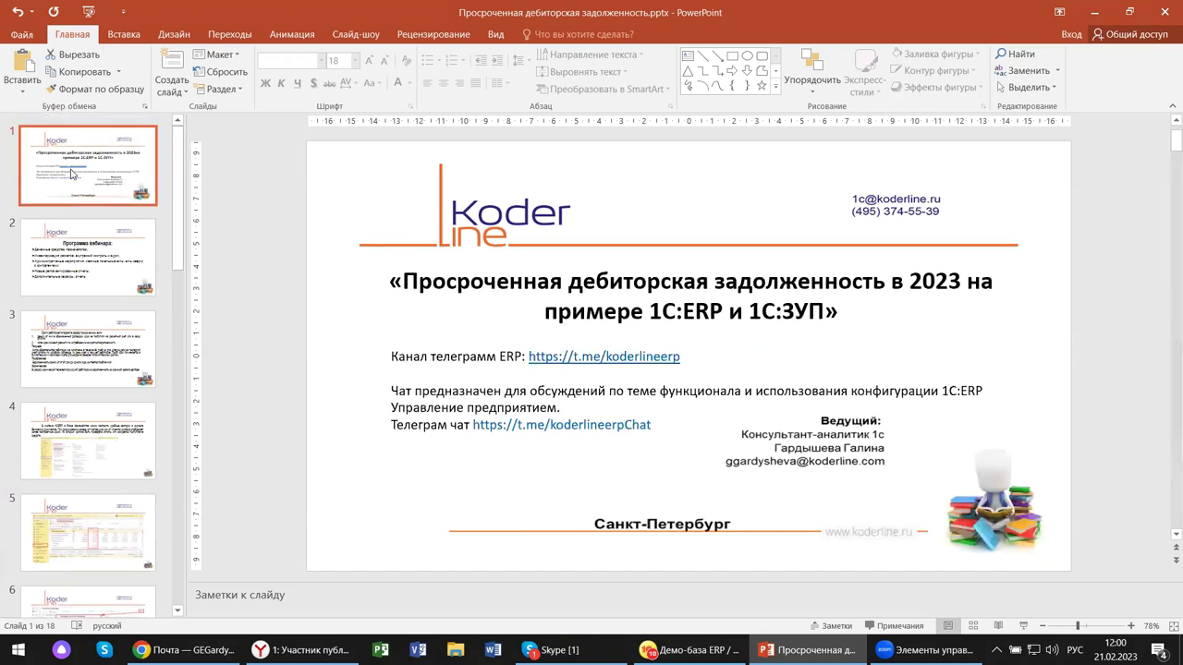